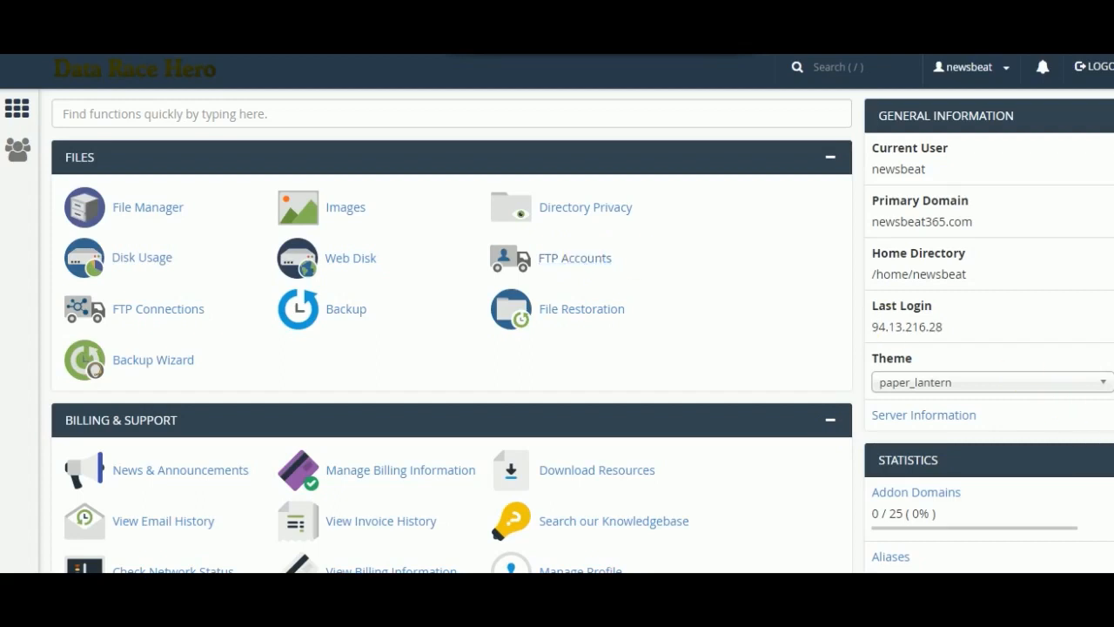
- View the Addon Domains page in the Domains section, and return to the control panel home
scroll(582, 331, down, 3)
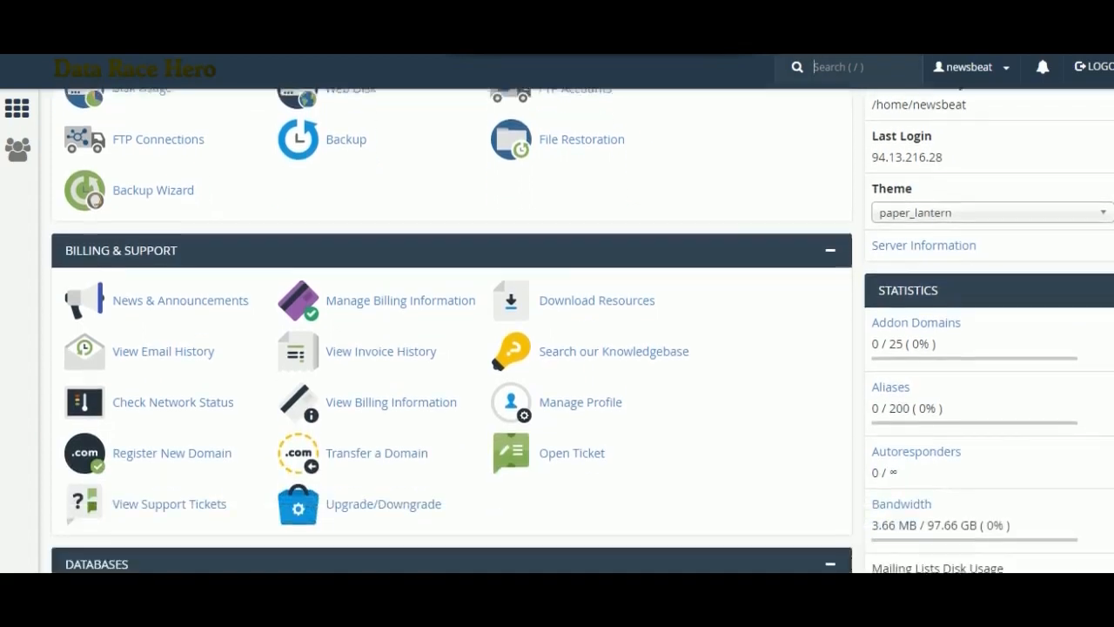
scroll(582, 331, down, 1)
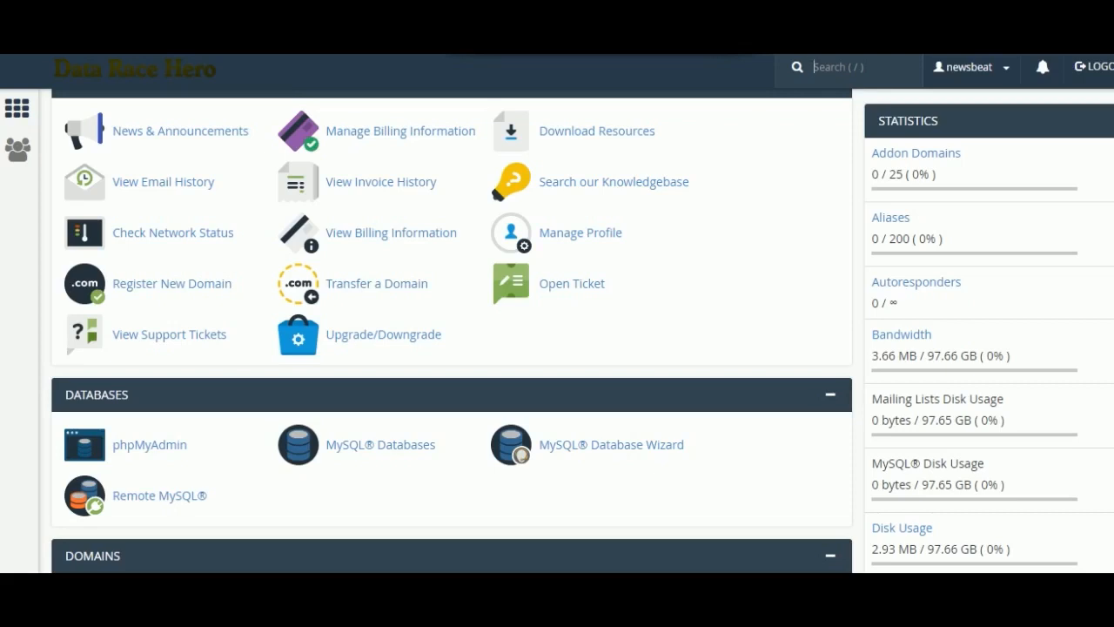
scroll(300, 374, down, 5)
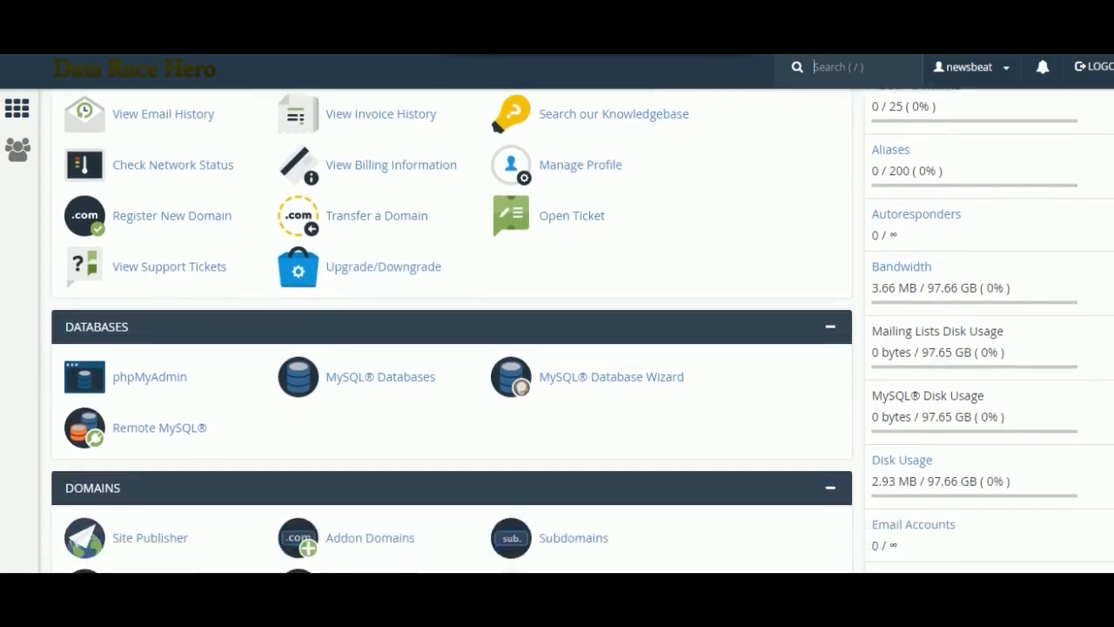
scroll(302, 372, down, 1)
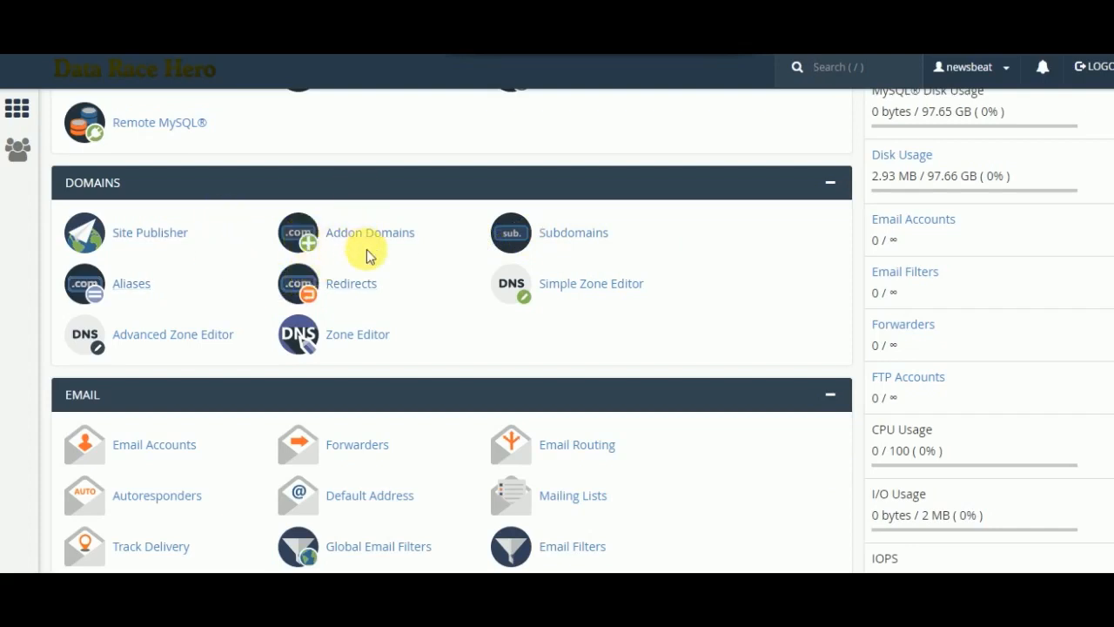
click(392, 234)
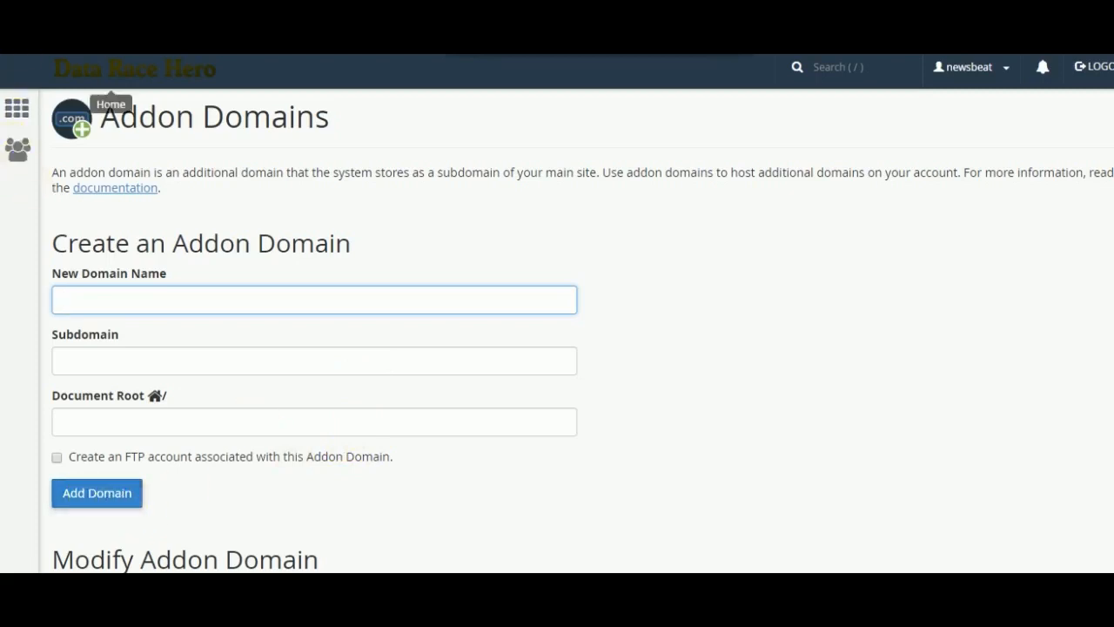
key(alt+Left)
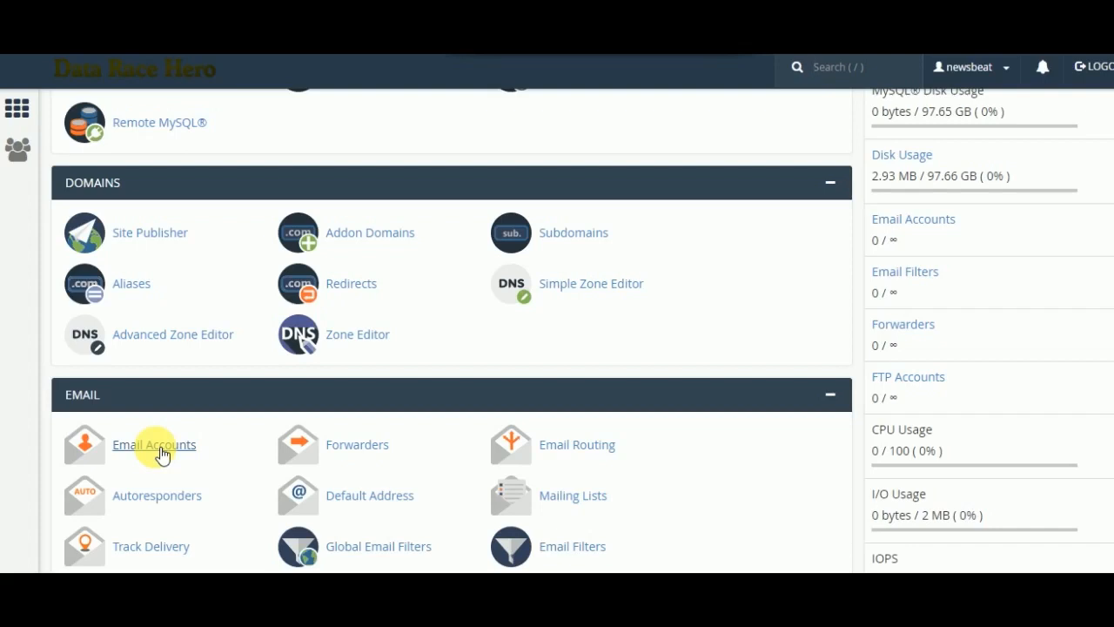
- Create email accounts for the domain with the mailbox quota set to Unlimited
click(162, 454)
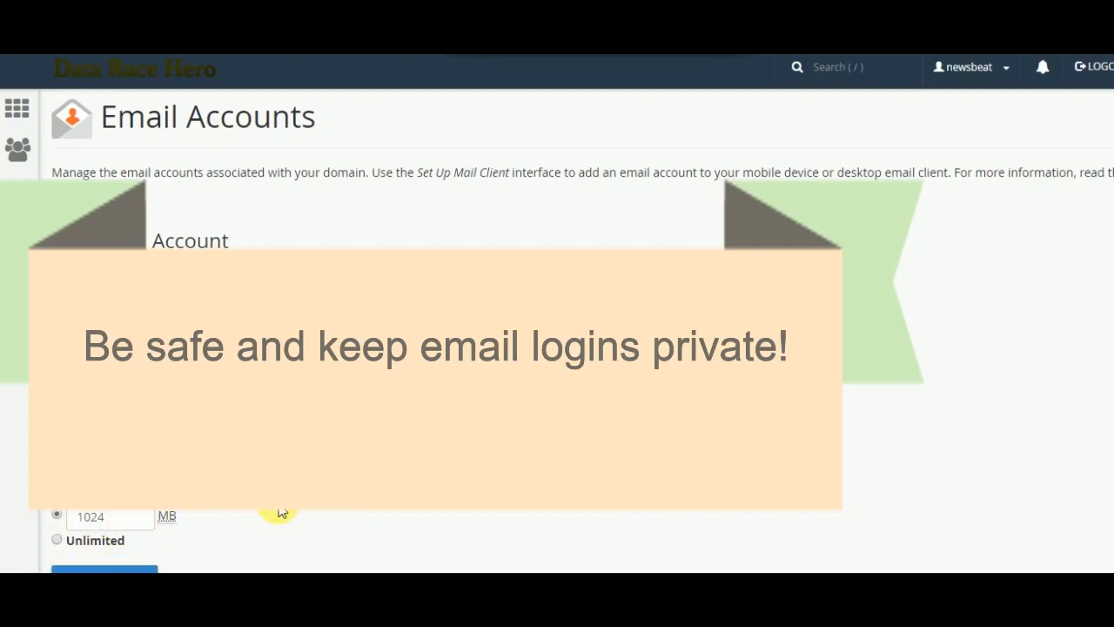
click(57, 540)
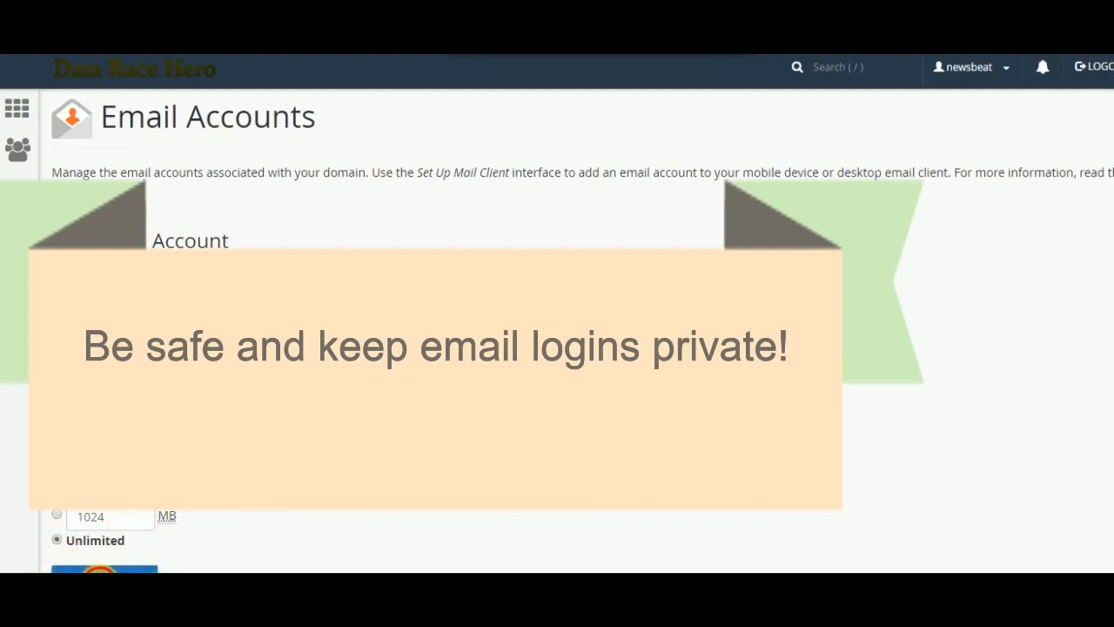
click(100, 571)
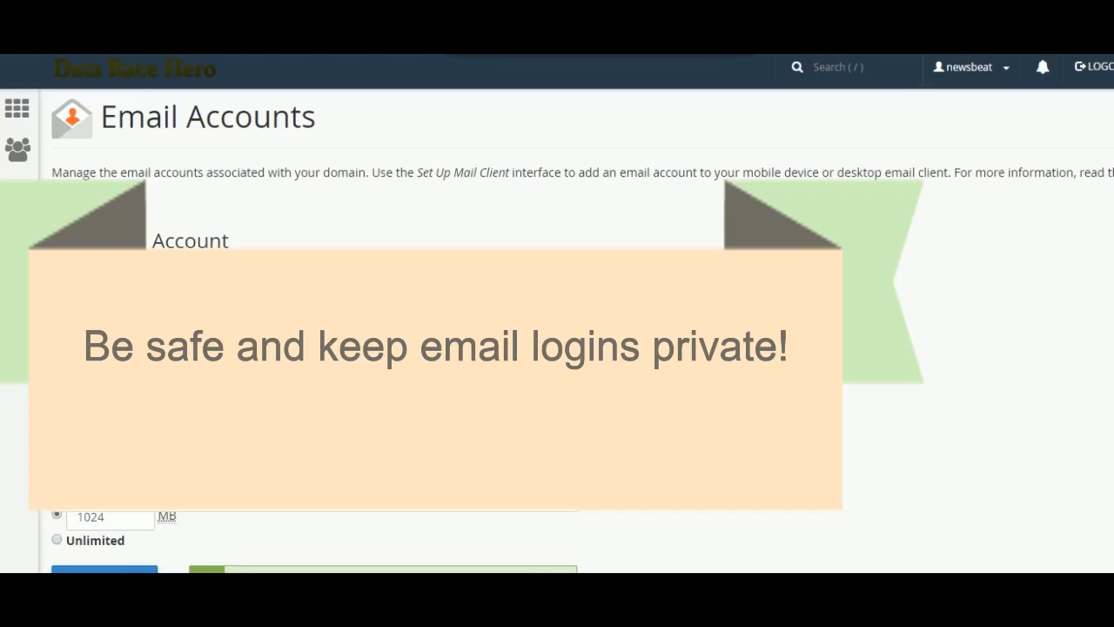
click(56, 540)
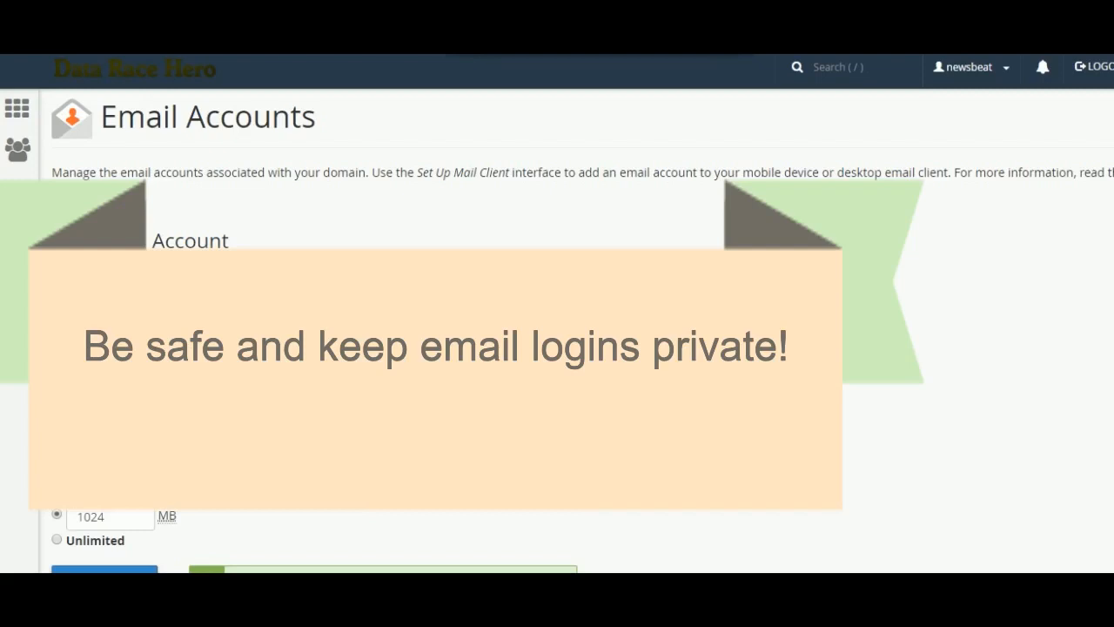
click(58, 540)
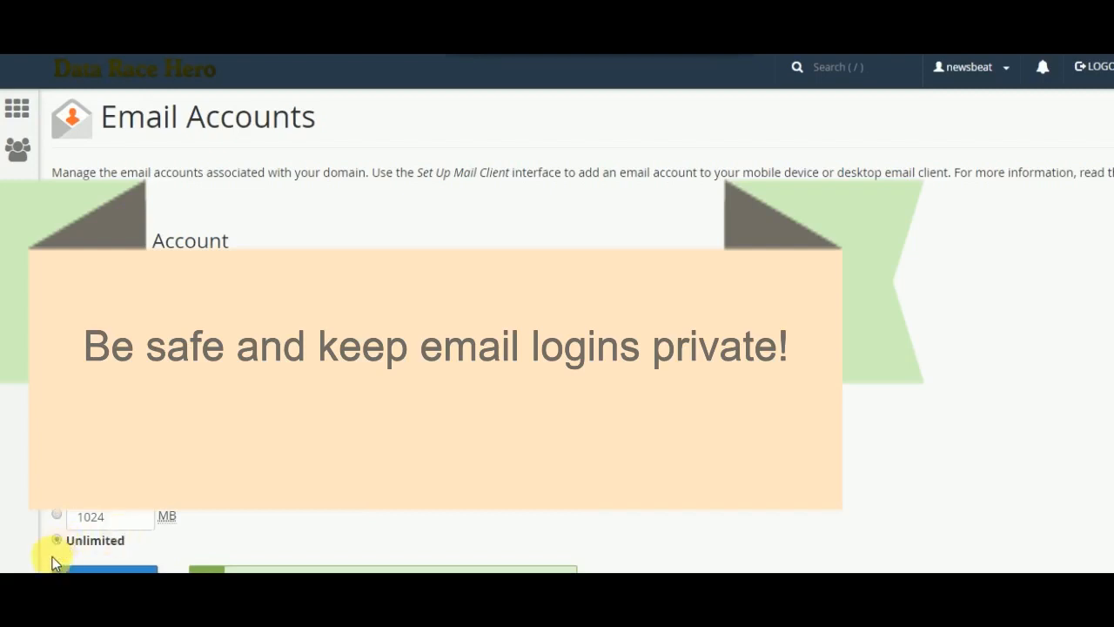
click(78, 570)
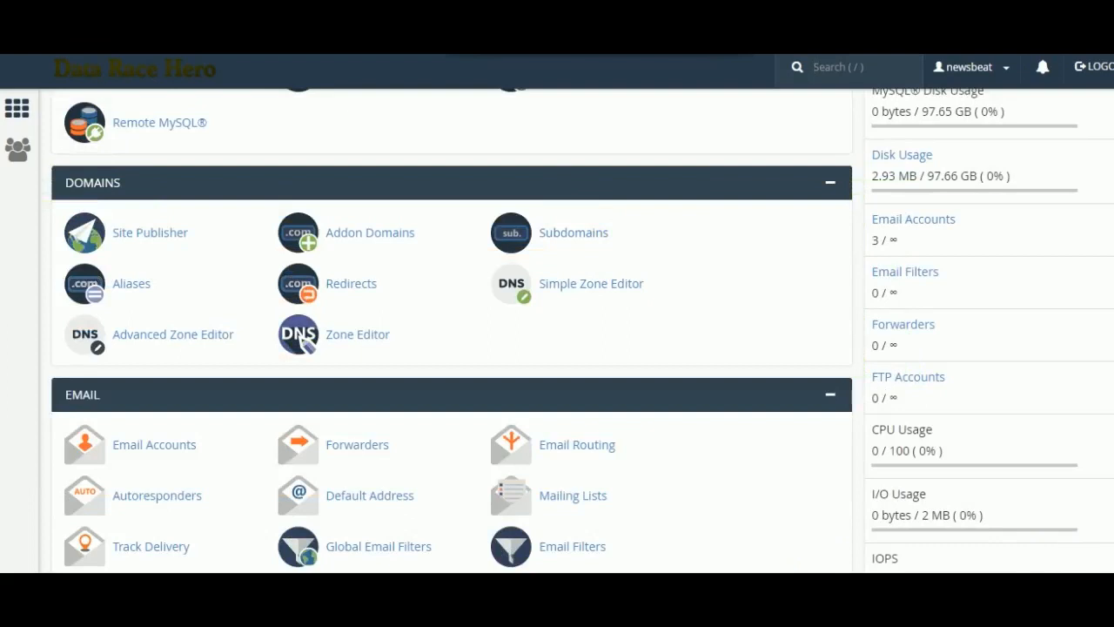
- Open the Softaculous Apps Installer from the Software section of the control panel
scroll(452, 331, down, 4)
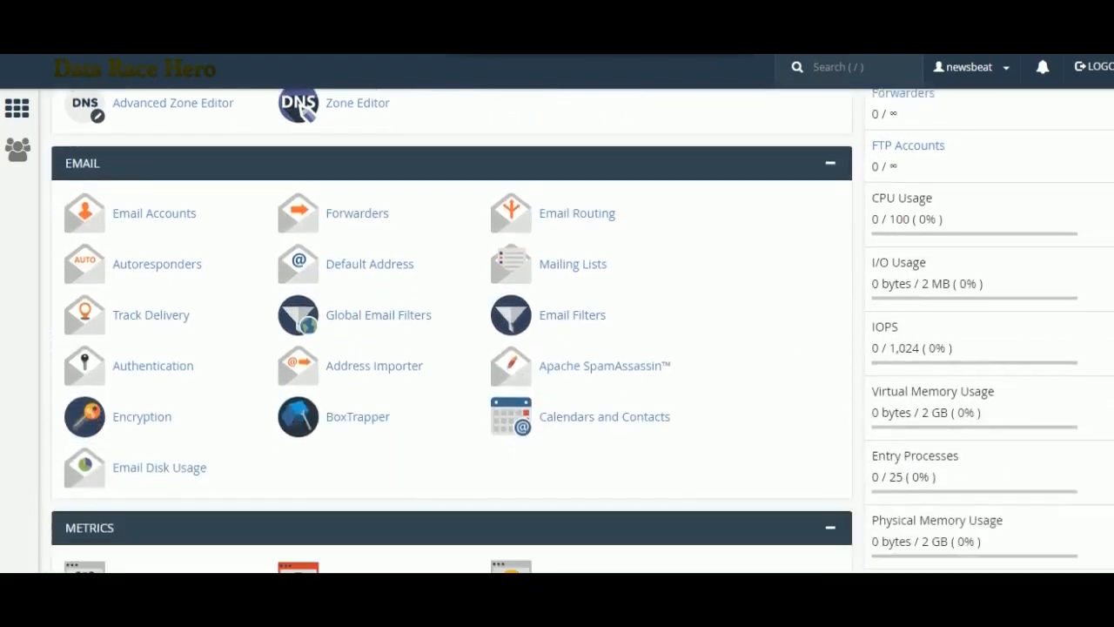
scroll(452, 330, down, 3)
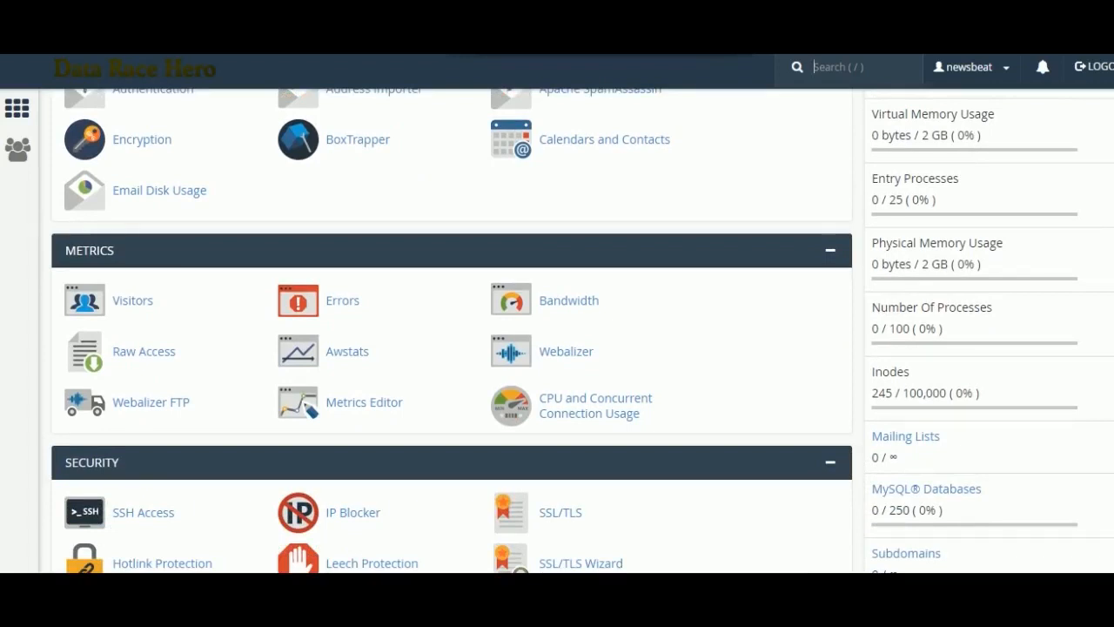
scroll(452, 329, down, 5)
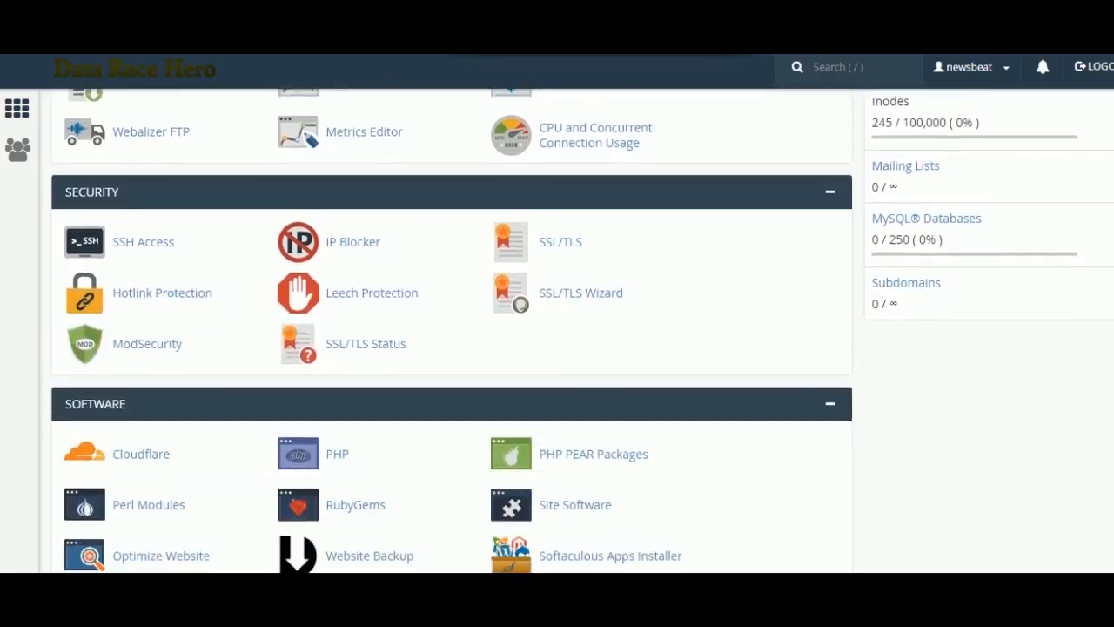
scroll(451, 330, down, 2)
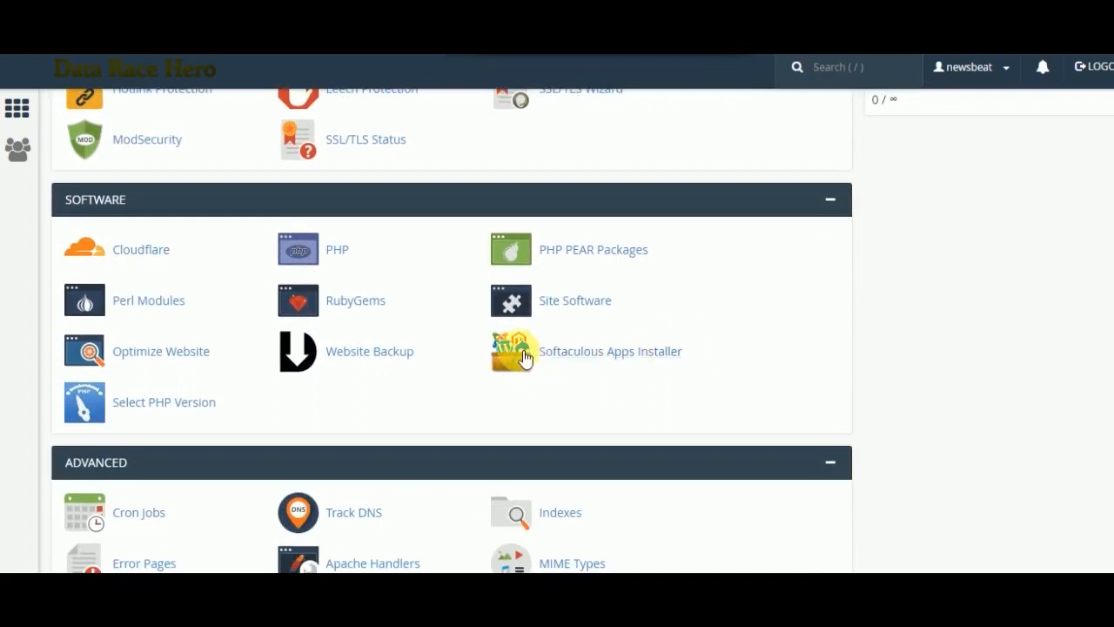
click(590, 364)
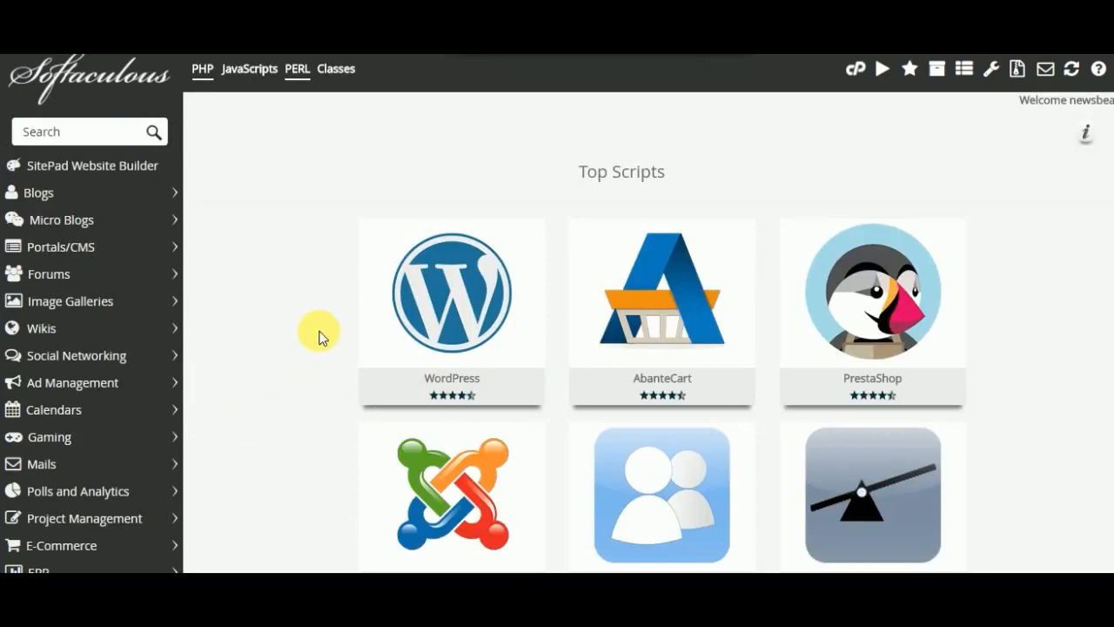
- Look through the top scripts and open the installation form for WordPress
mouse_move(471, 304)
mouse_move(409, 509)
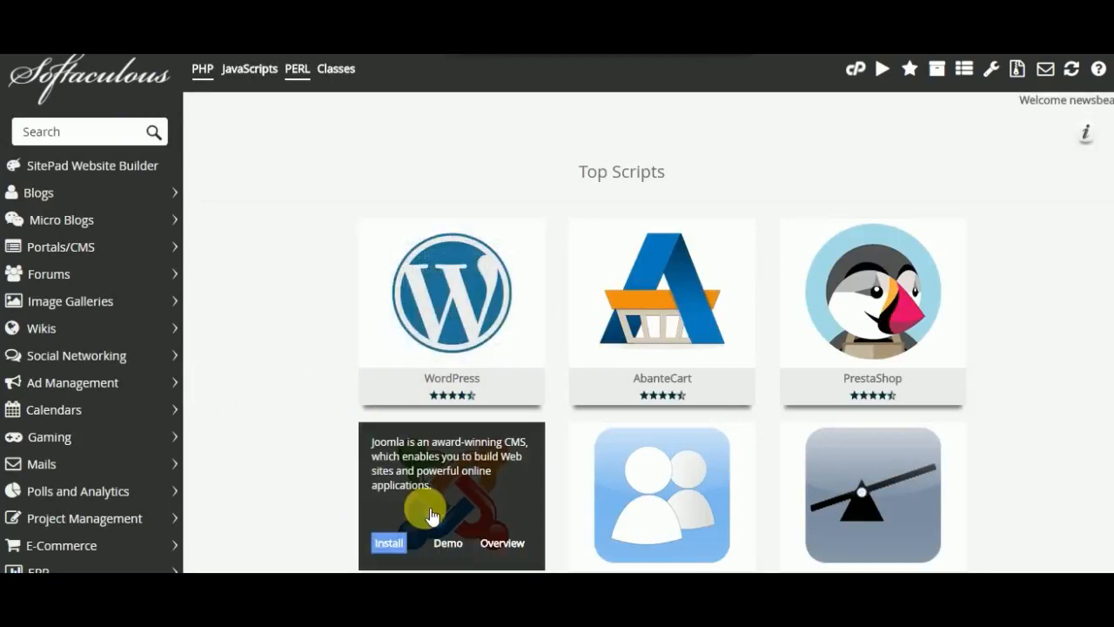
mouse_move(701, 342)
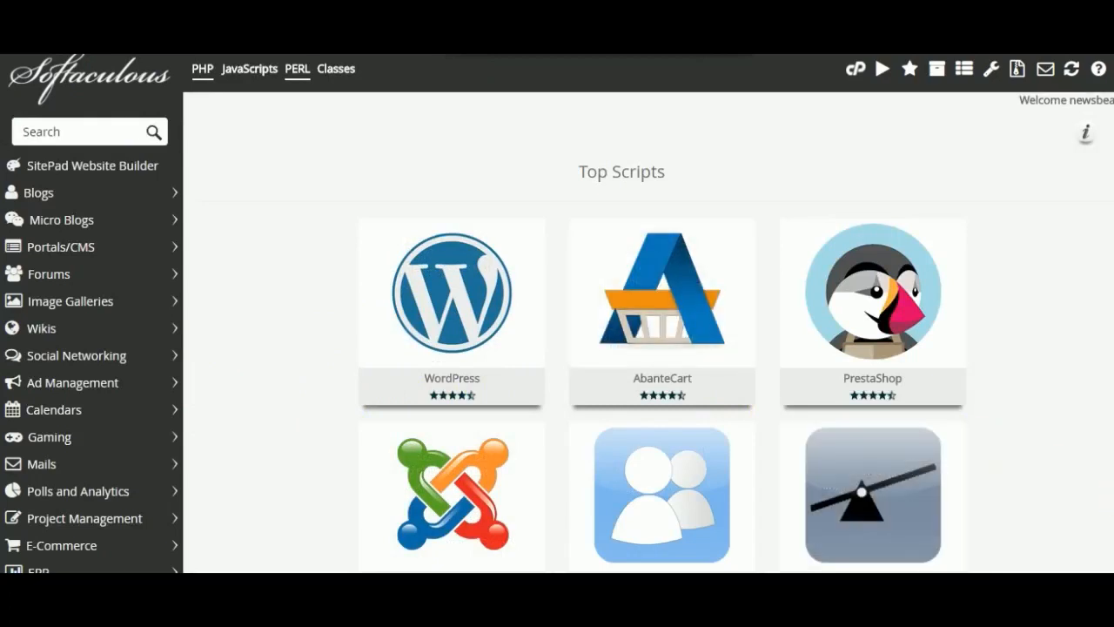
scroll(648, 348, down, 3)
scroll(662, 313, down, 5)
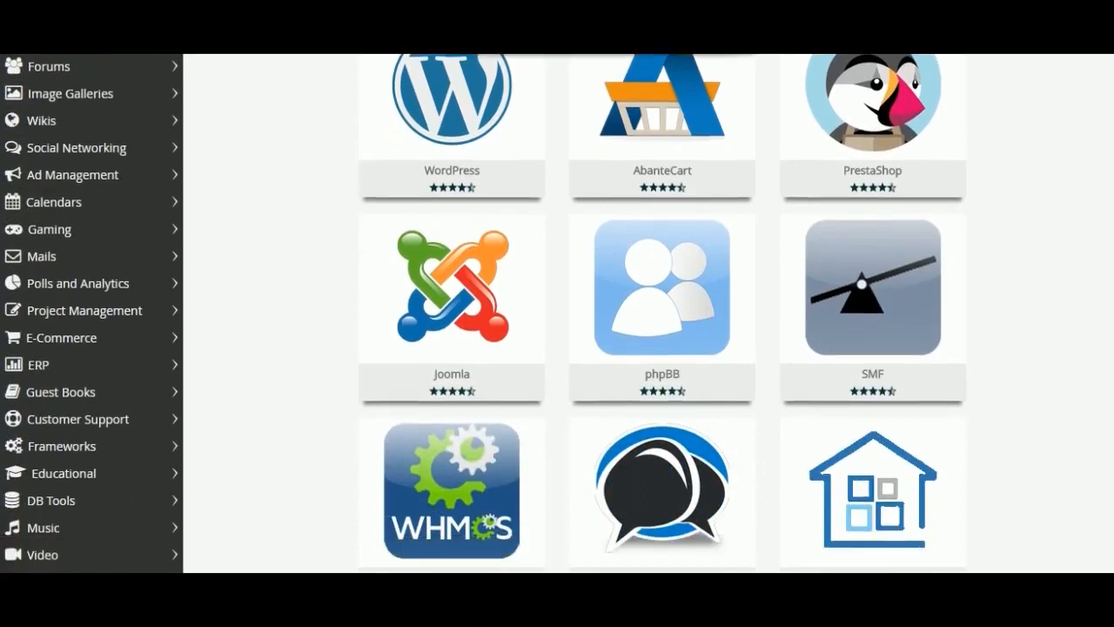
scroll(662, 313, down, 5)
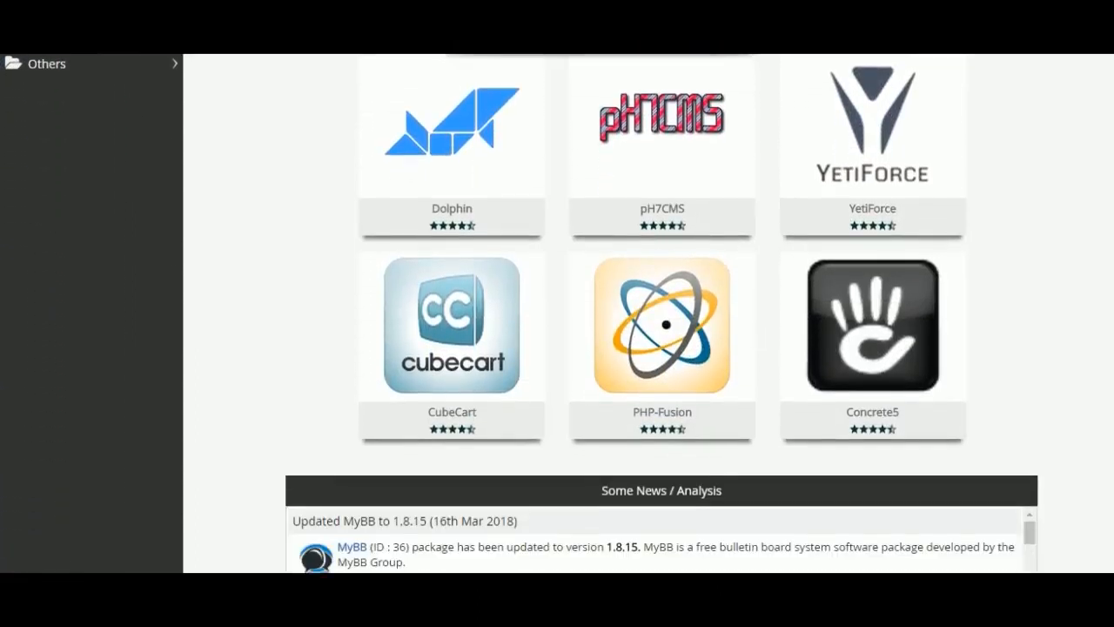
scroll(661, 314, up, 13)
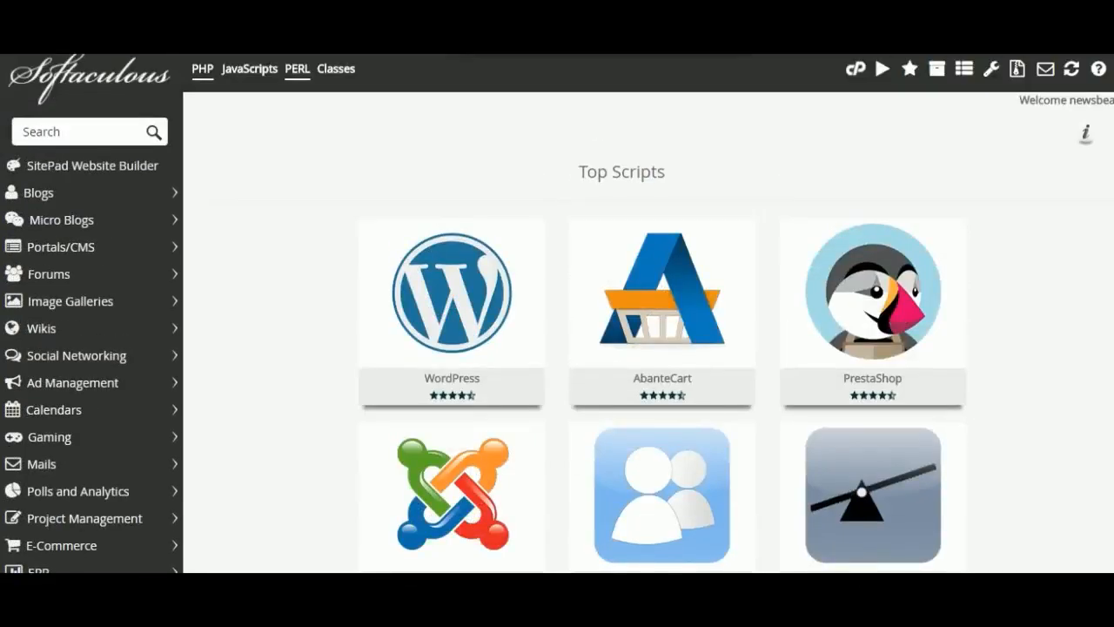
mouse_move(450, 320)
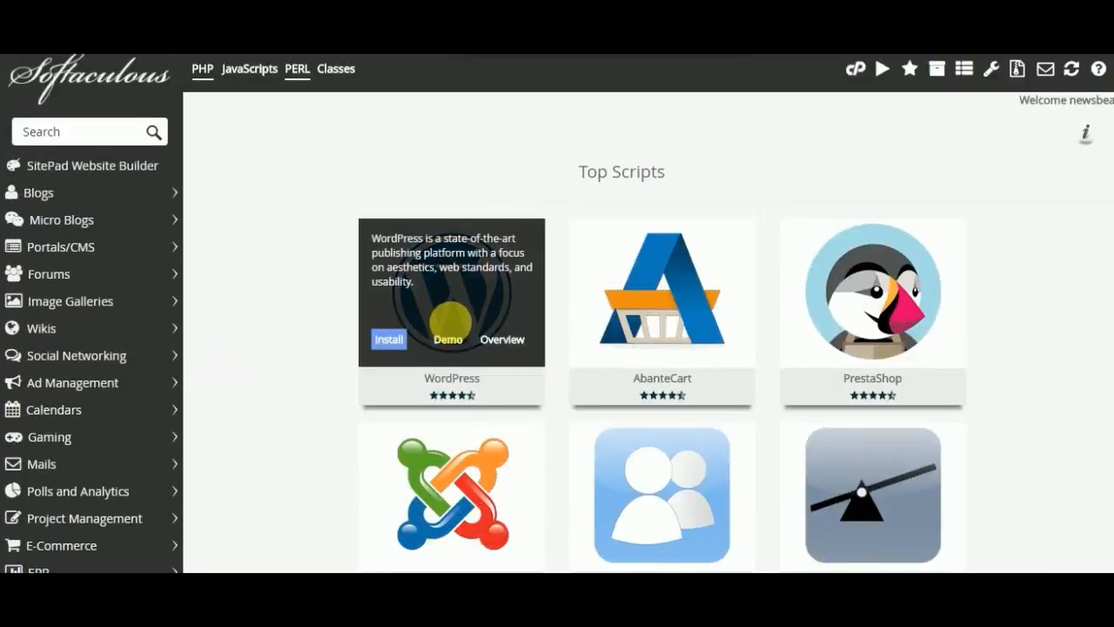
click(389, 342)
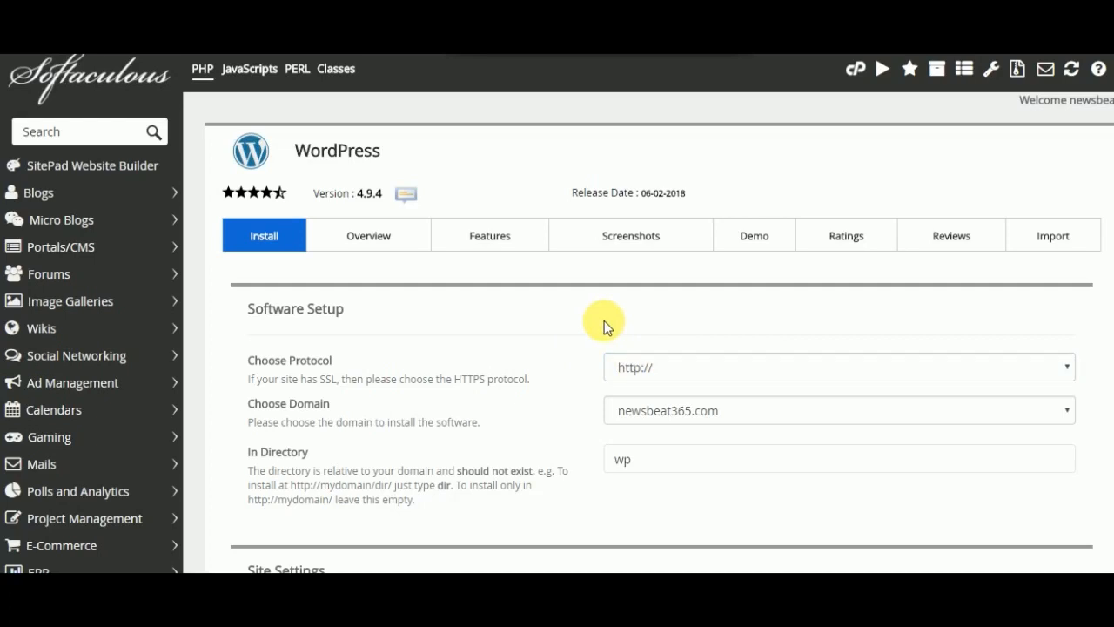
click(644, 461)
click(648, 370)
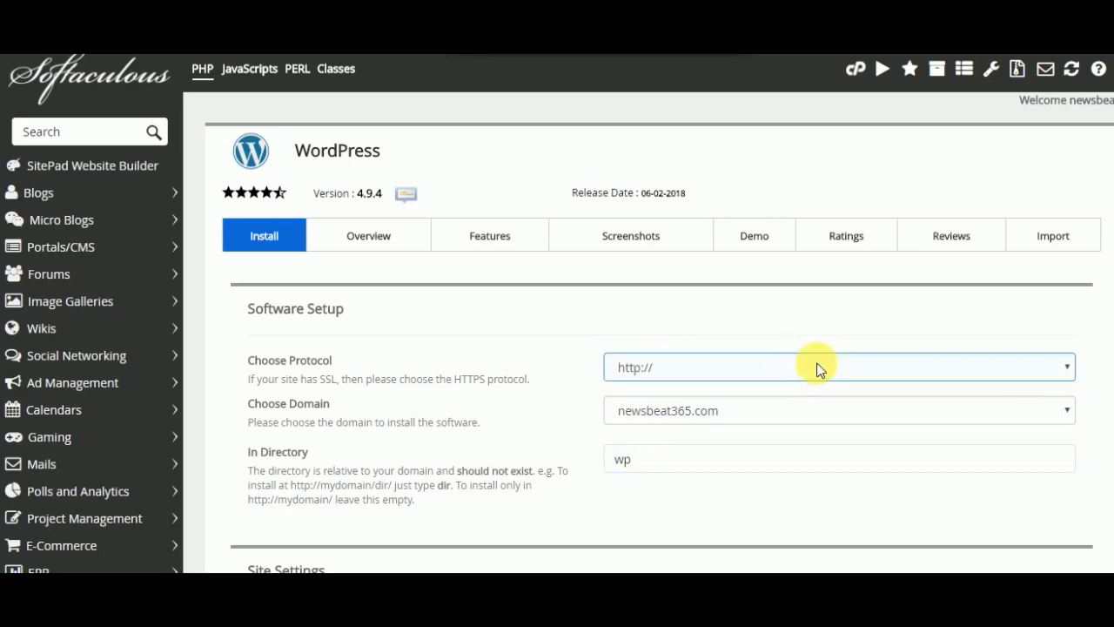
click(1069, 369)
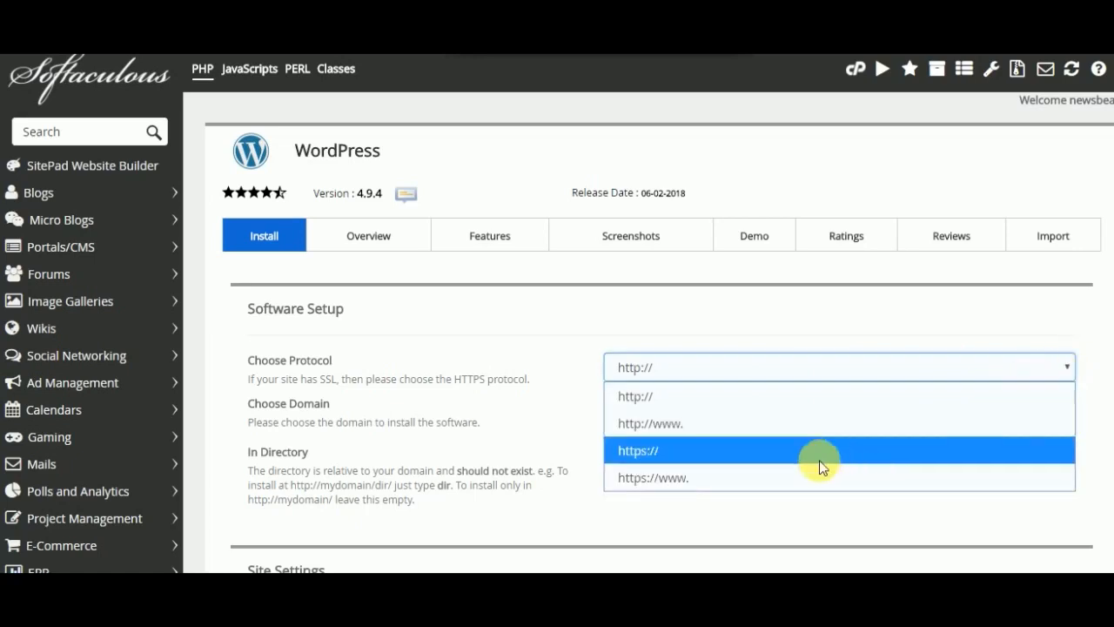
click(799, 452)
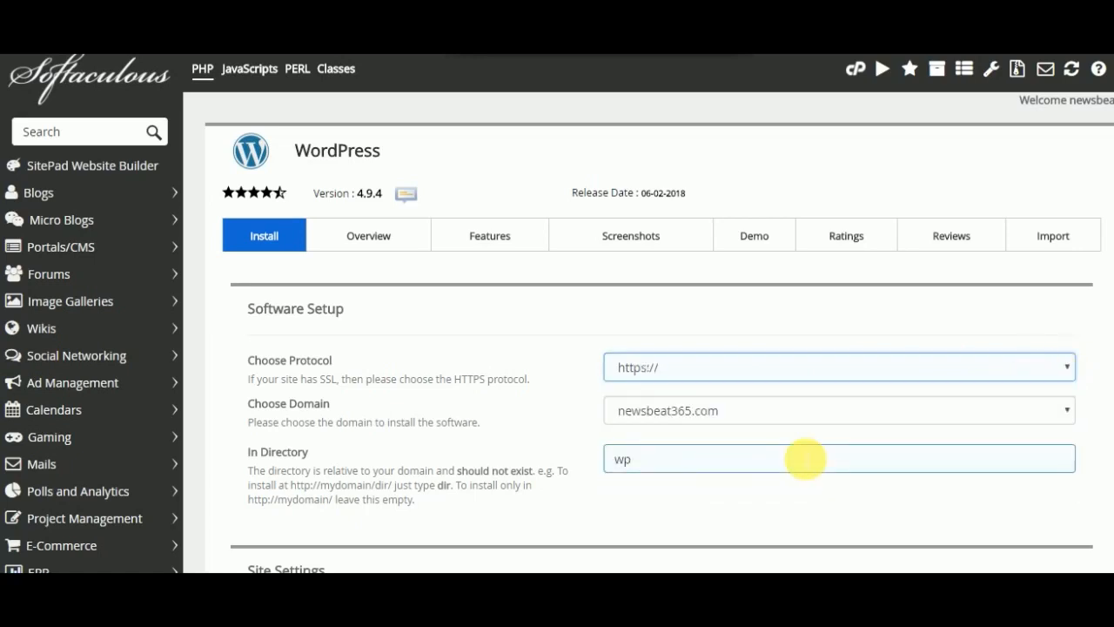
click(1069, 369)
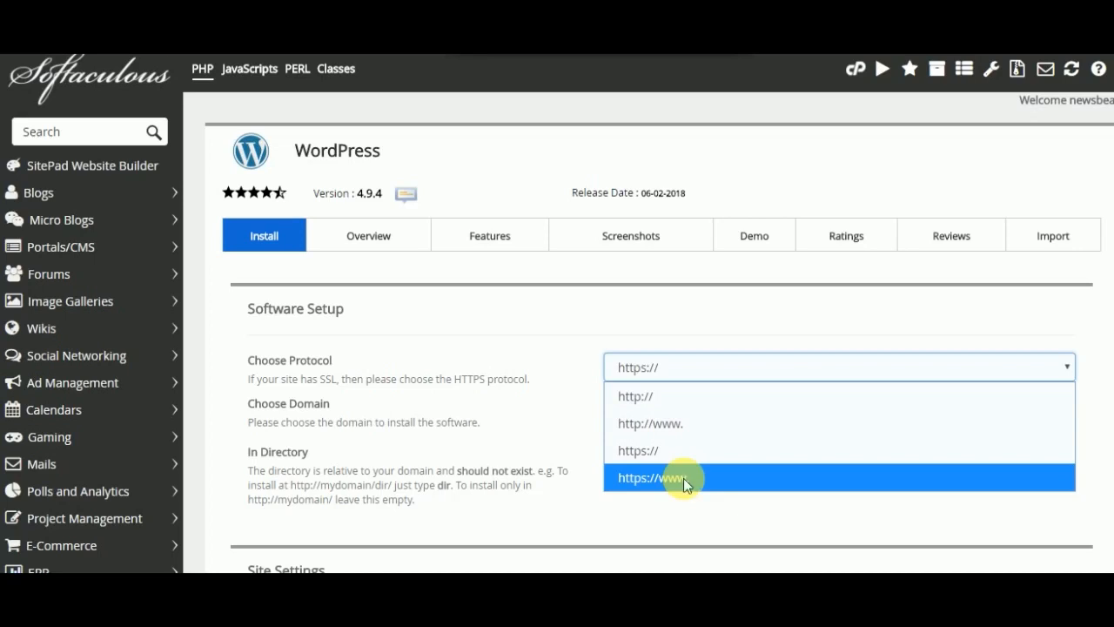
click(662, 453)
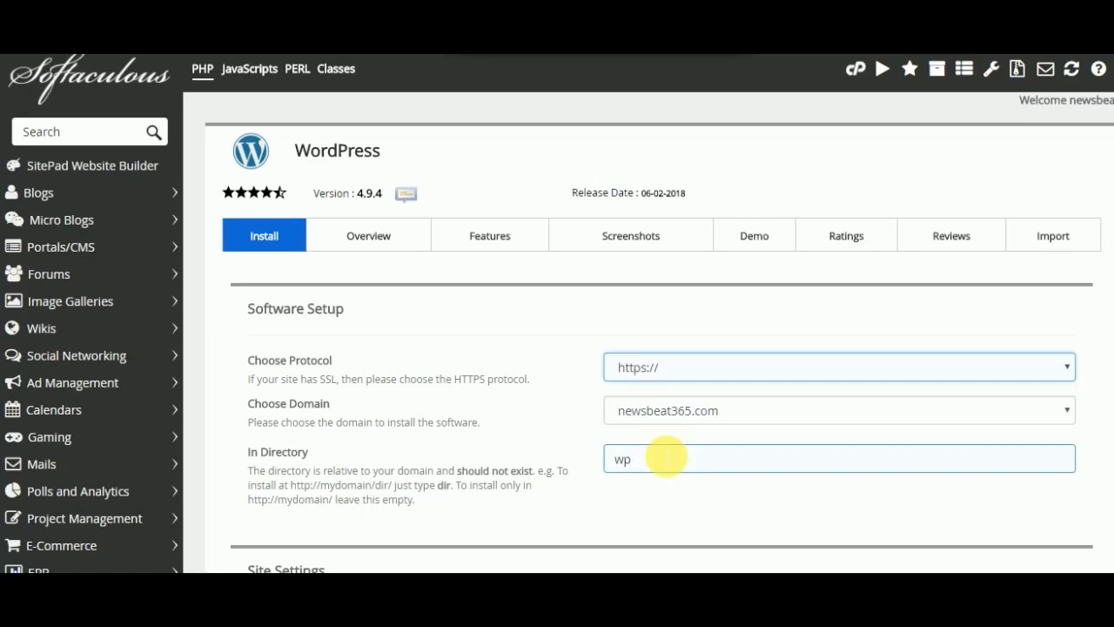
- Replace the WordPress installation directory with "blog"
click(651, 463)
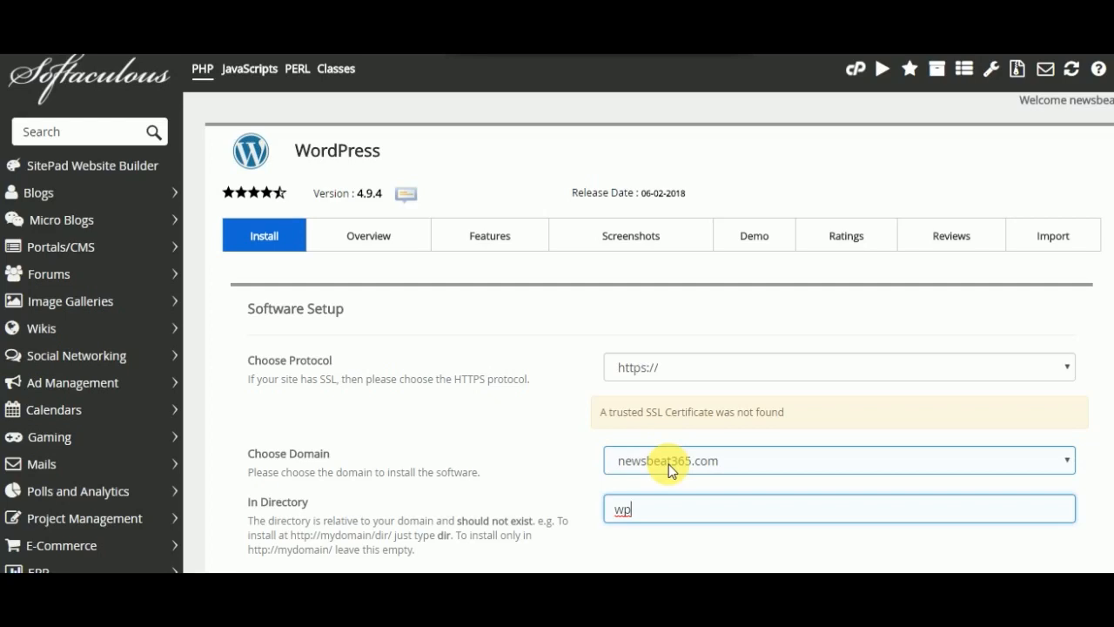
key(BackSpace)
key(BackSpace)
text(blog)
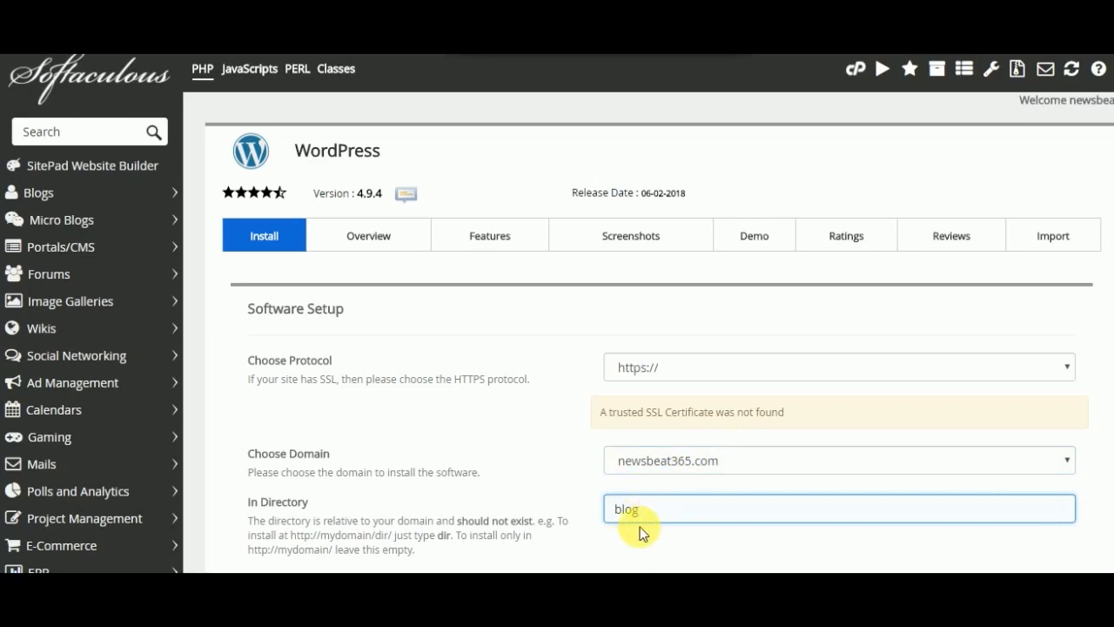
key(BackSpace)
key(BackSpace)
key(BackSpace)
key(BackSpace)
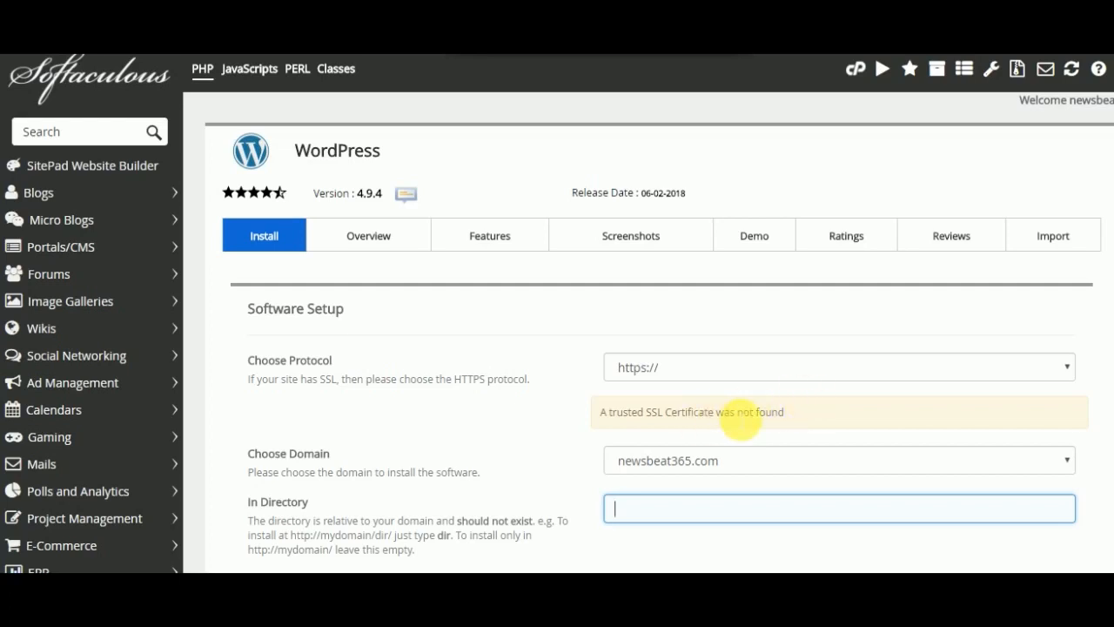
click(1067, 367)
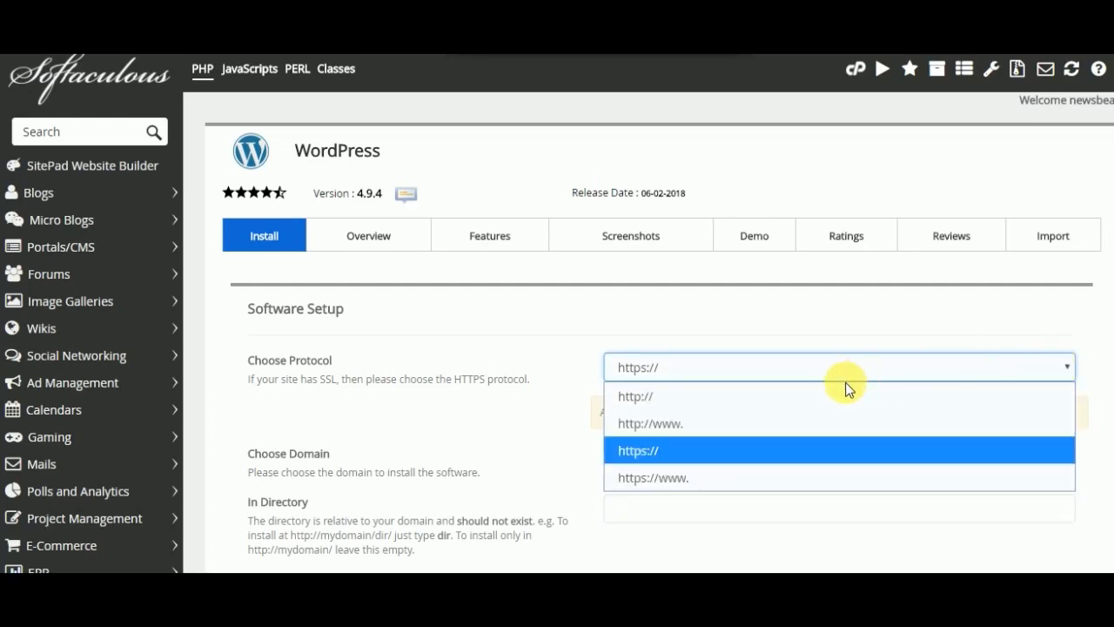
click(815, 400)
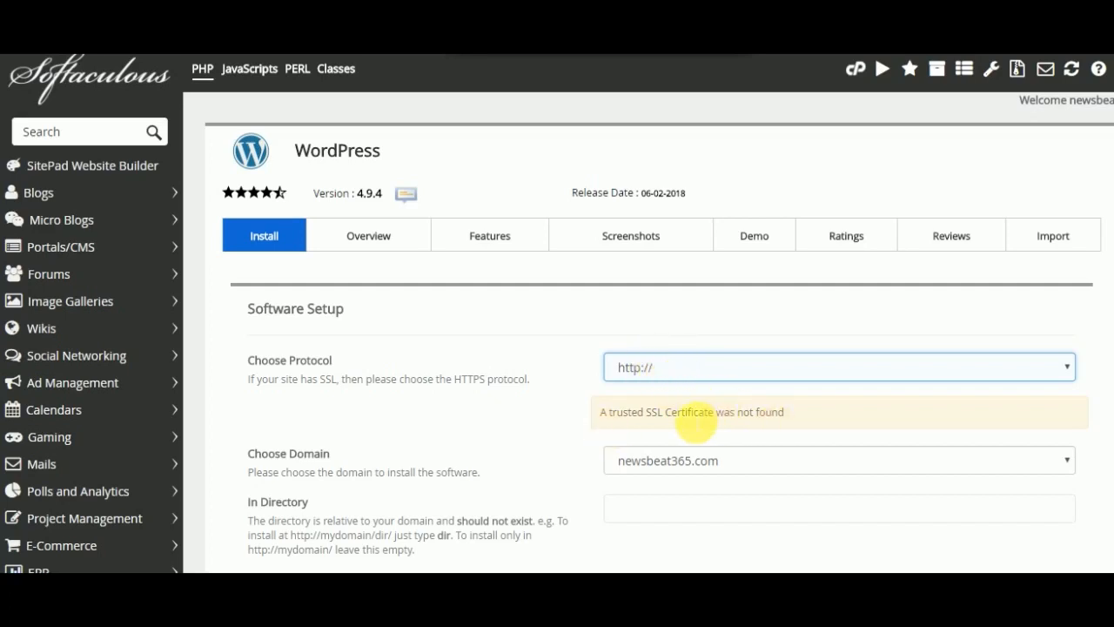
click(1012, 503)
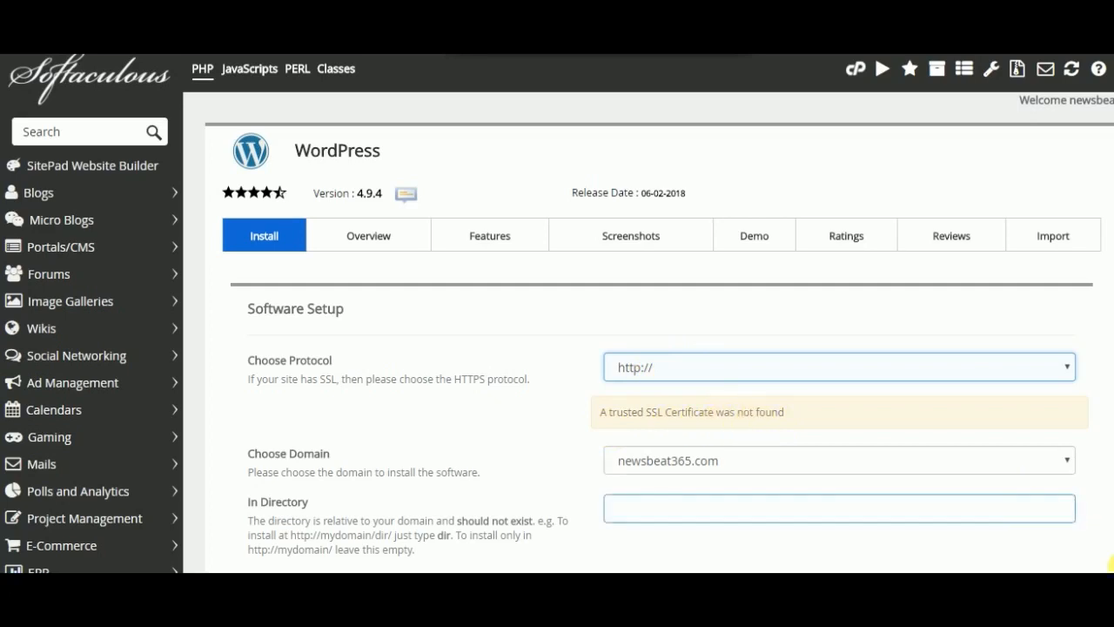
- Replace the site name in the WordPress site settings with "News Beat 365.com"
scroll(649, 348, down, 4)
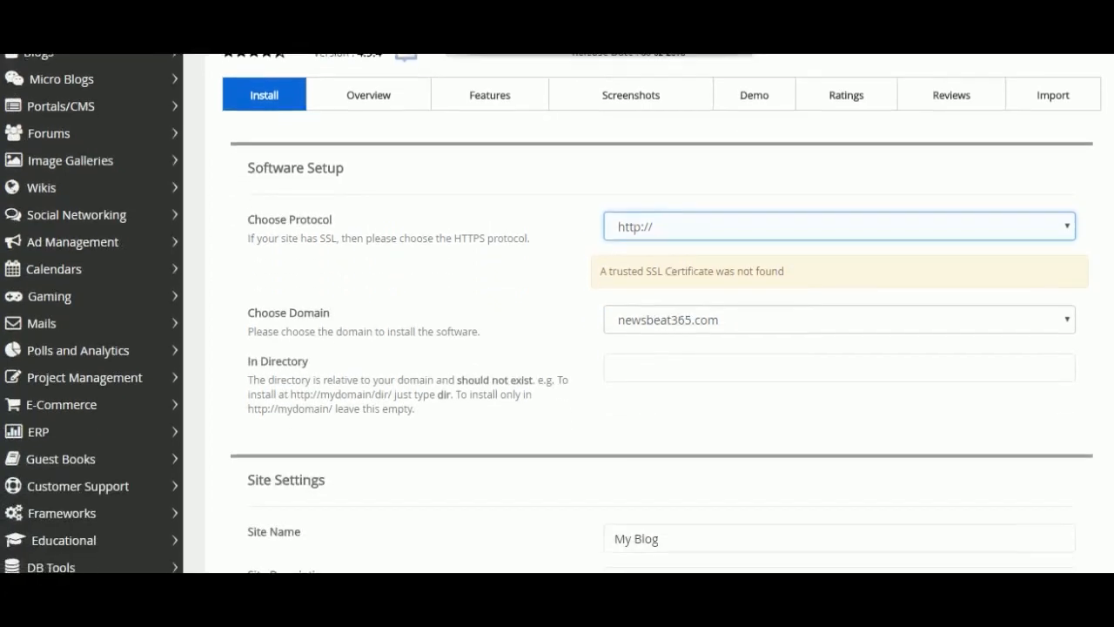
scroll(648, 313, down, 1)
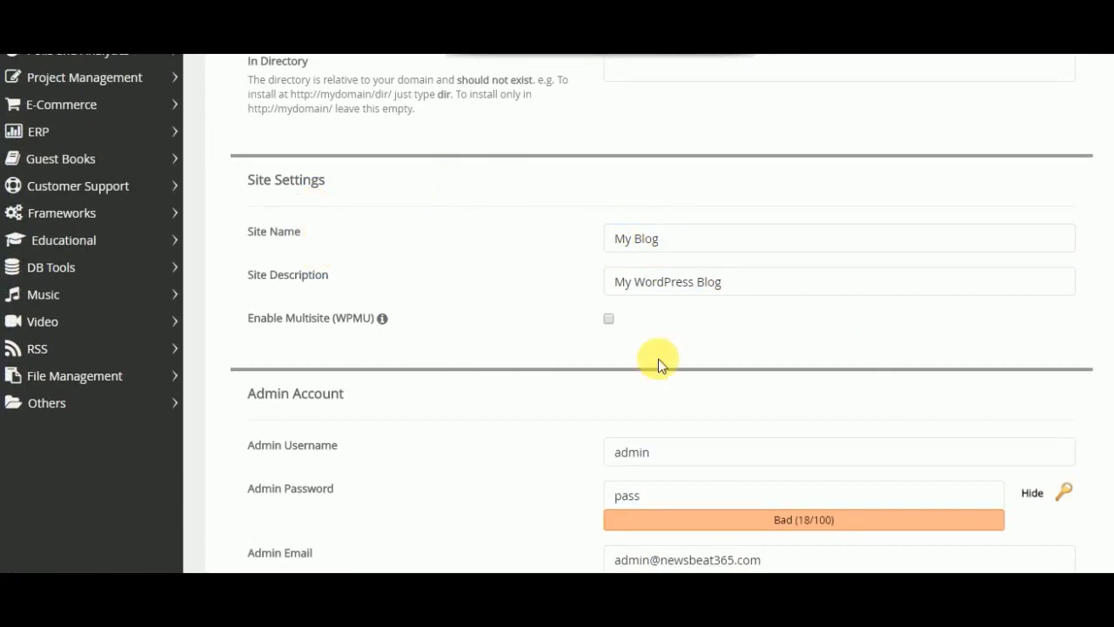
click(683, 281)
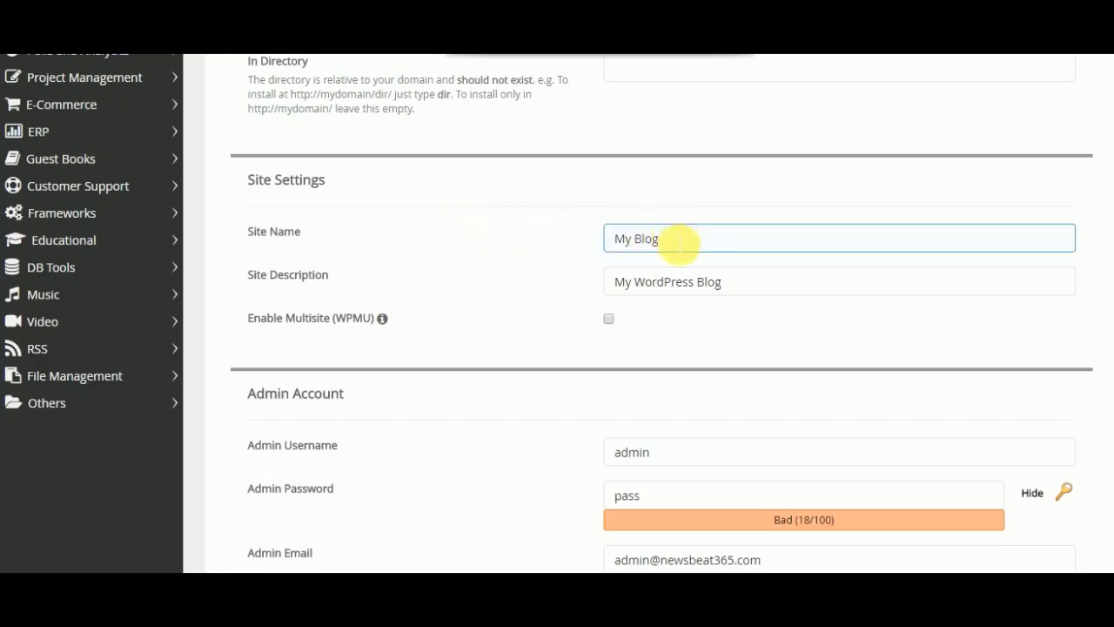
click(679, 244)
scroll(678, 246, down, 1)
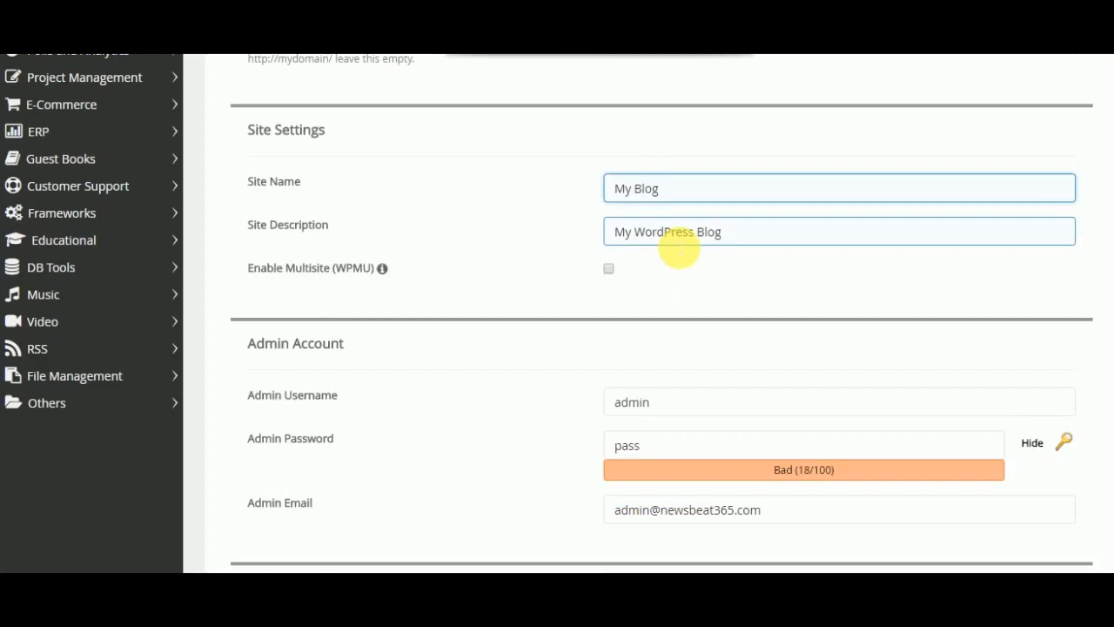
key(BackSpace)
key(BackSpace)
key(BackSpace)
key(BackSpace)
key(BackSpace)
key(BackSpace)
key(BackSpace)
text(News Beat 365.com)
- Replace the site description with "The current Affairs Blog", and generate a random admin password and hide it
click(739, 235)
key(BackSpace)
key(BackSpace)
key(BackSpace)
key(BackSpace)
key(BackSpace)
key(BackSpace)
key(BackSpace)
key(BackSpace)
key(BackSpace)
key(BackSpace)
key(BackSpace)
key(BackSpace)
key(BackSpace)
key(BackSpace)
key(BackSpace)
key(BackSpace)
key(BackSpace)
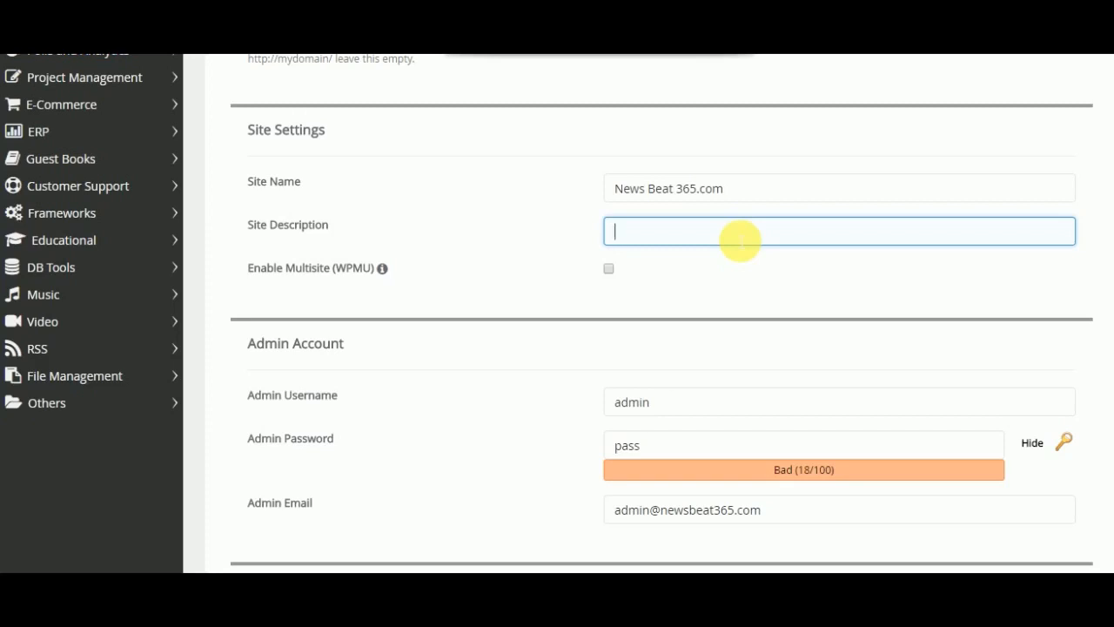
click(1063, 447)
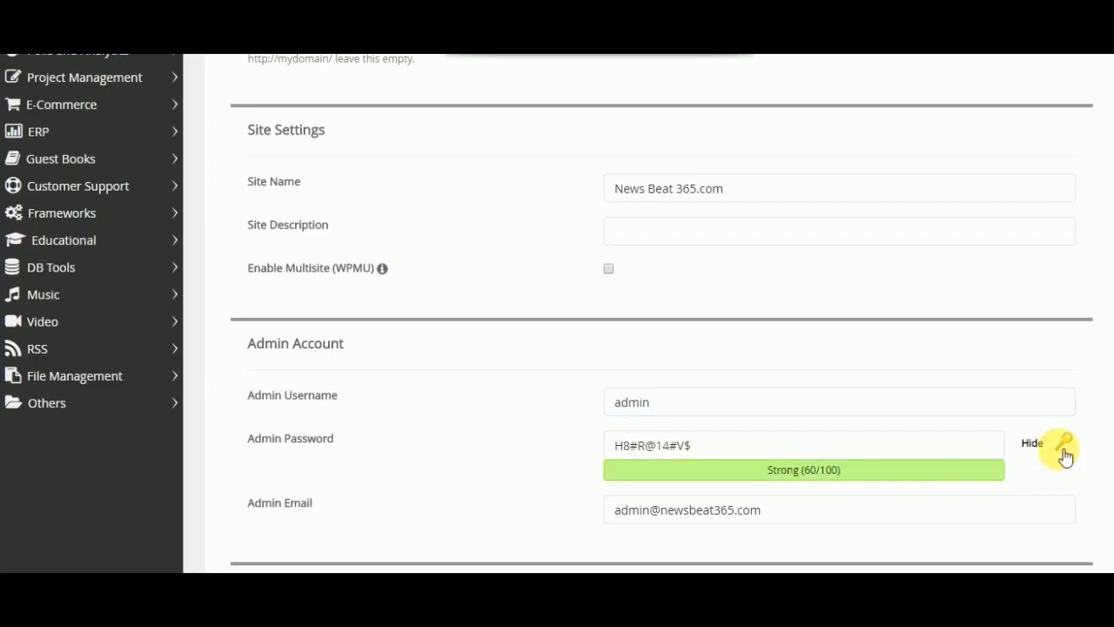
click(1036, 445)
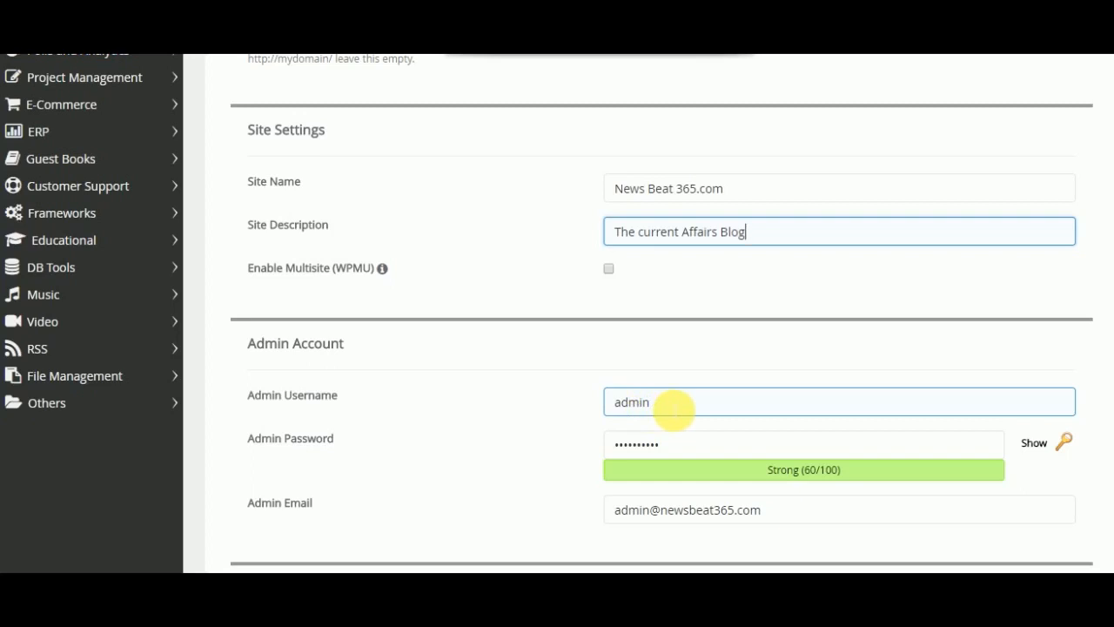
- Change the admin username to "Adminstrators"
click(675, 442)
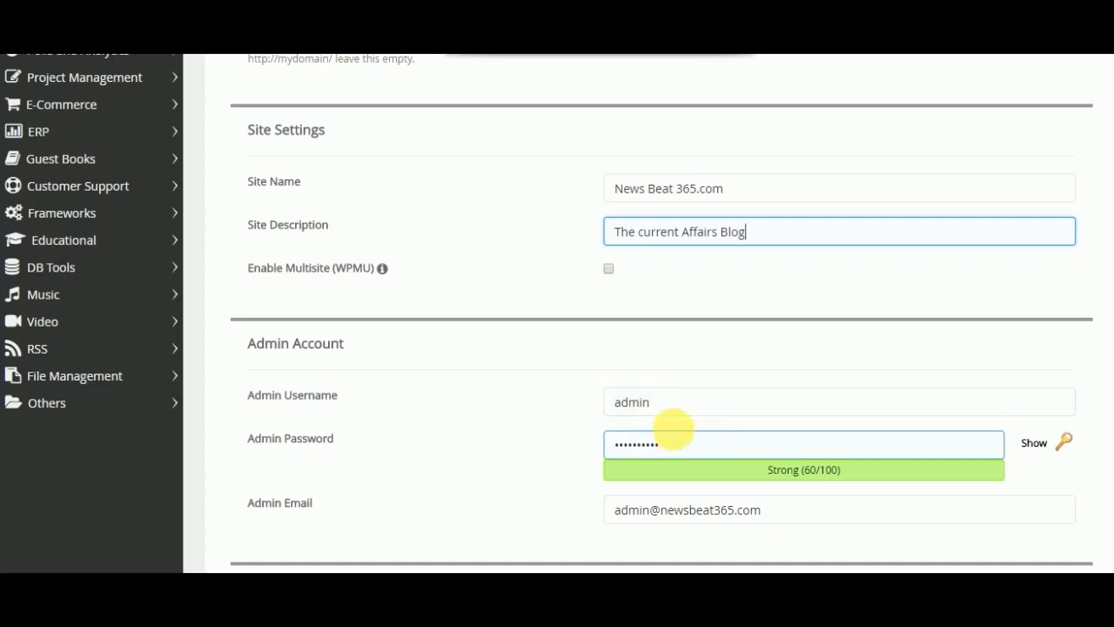
click(655, 402)
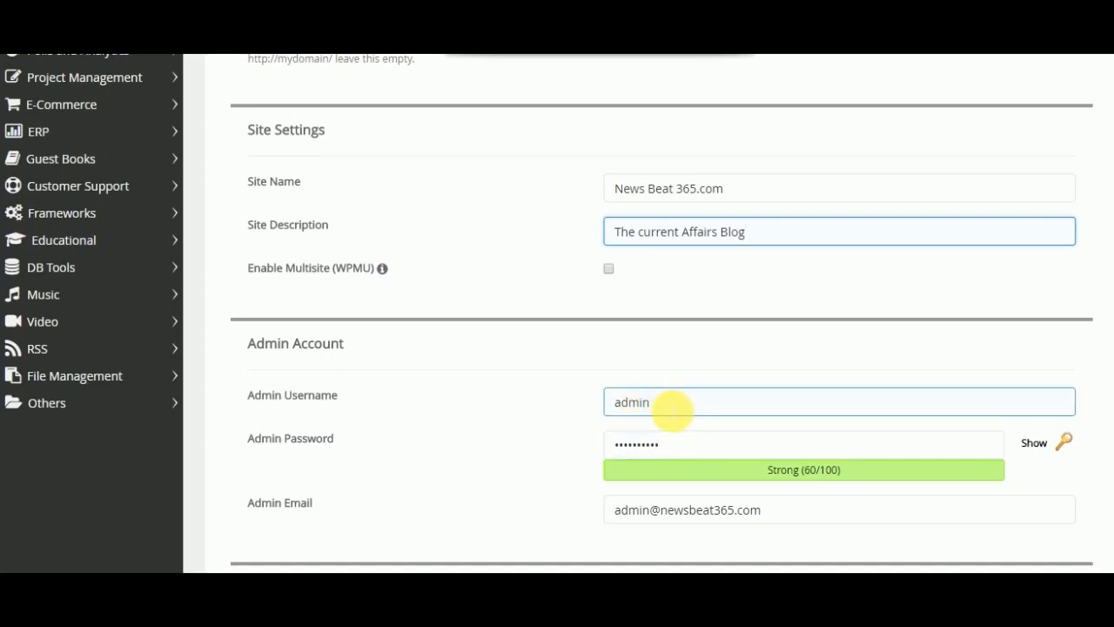
click(688, 446)
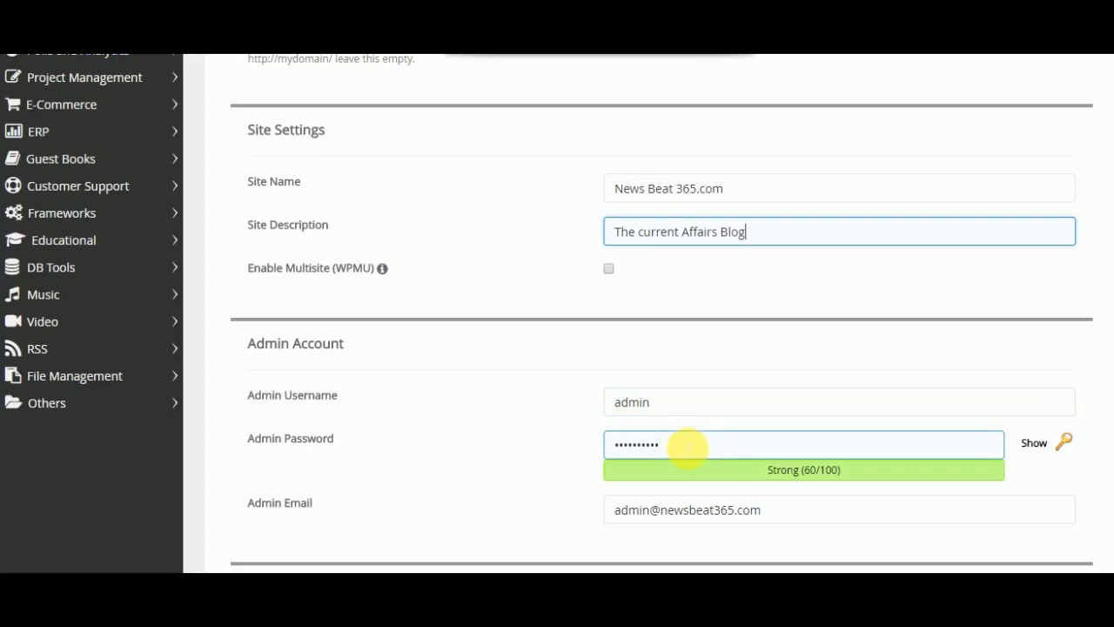
click(664, 407)
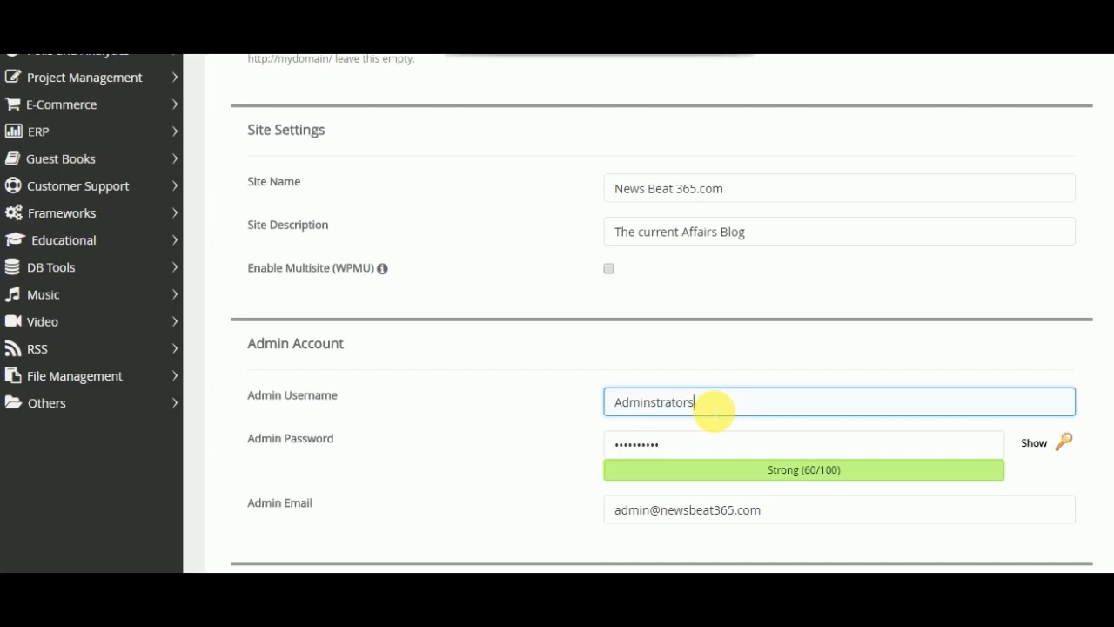
- Reveal the admin password, generate a different random one, and hide it again
click(691, 440)
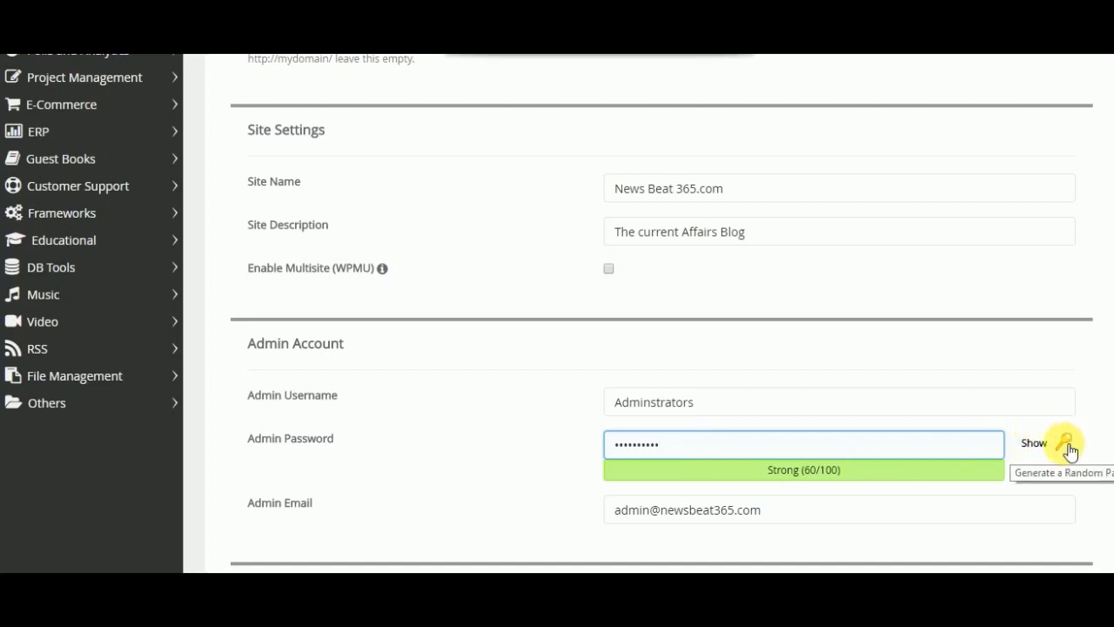
click(1033, 446)
click(778, 453)
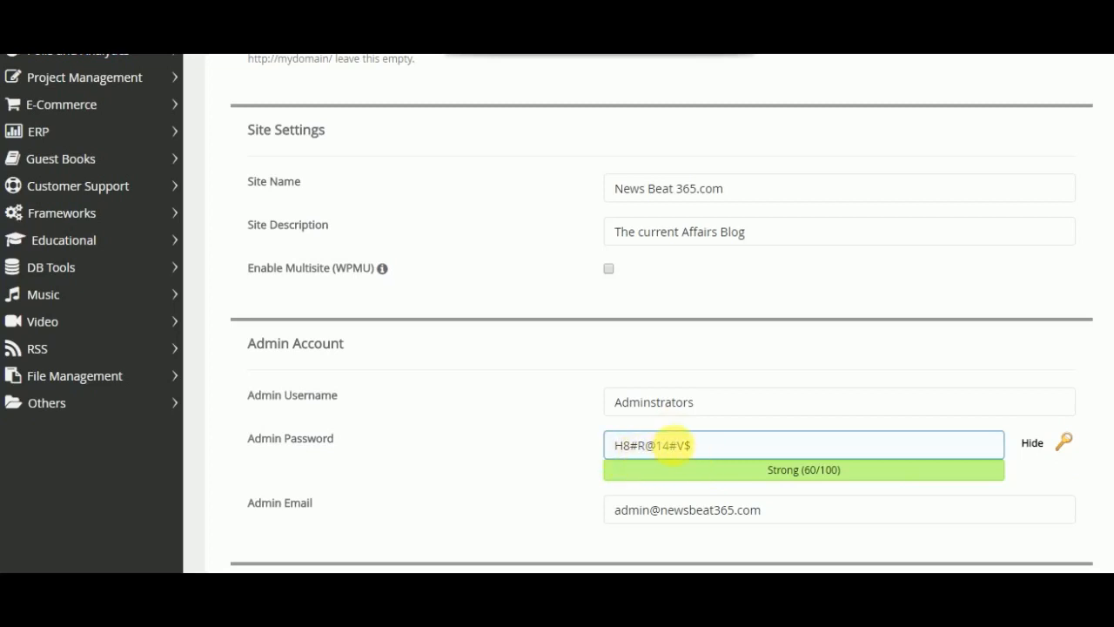
click(1049, 469)
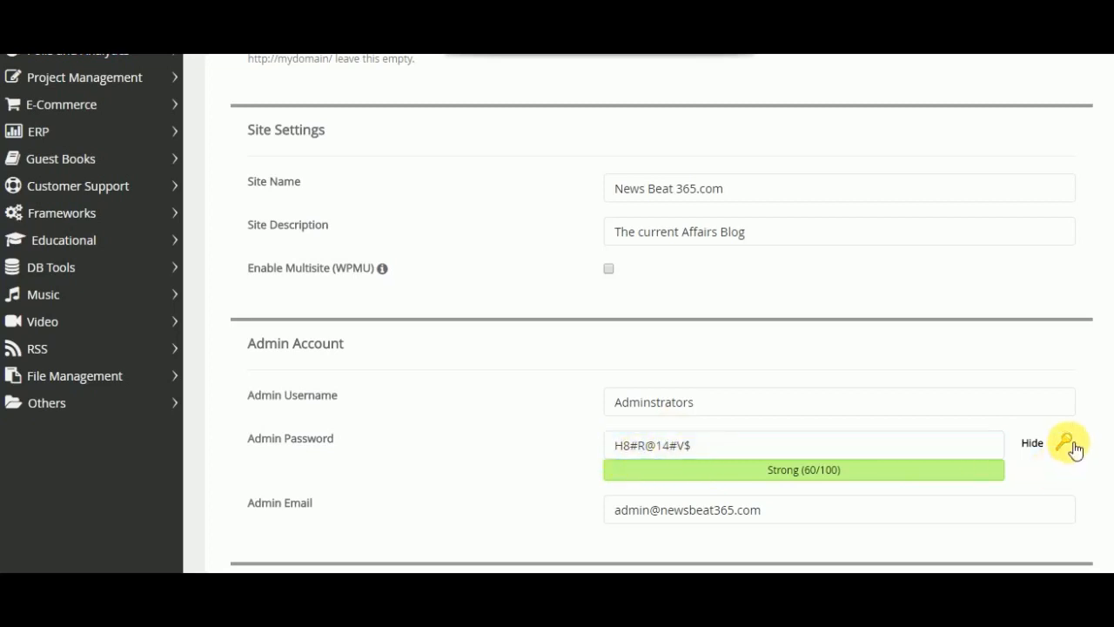
click(1069, 444)
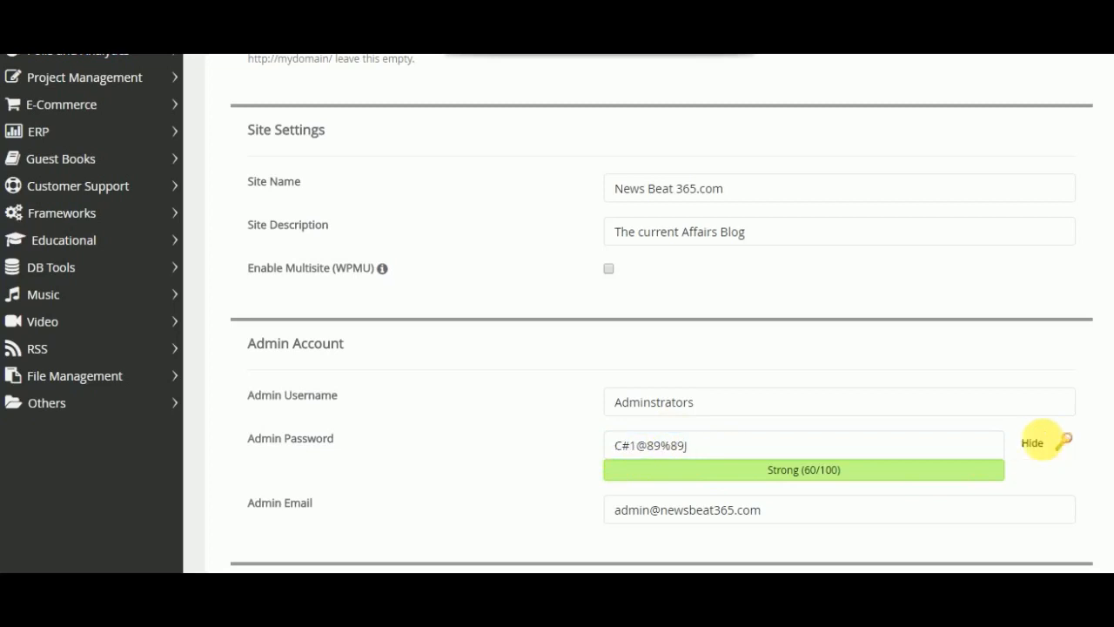
click(748, 453)
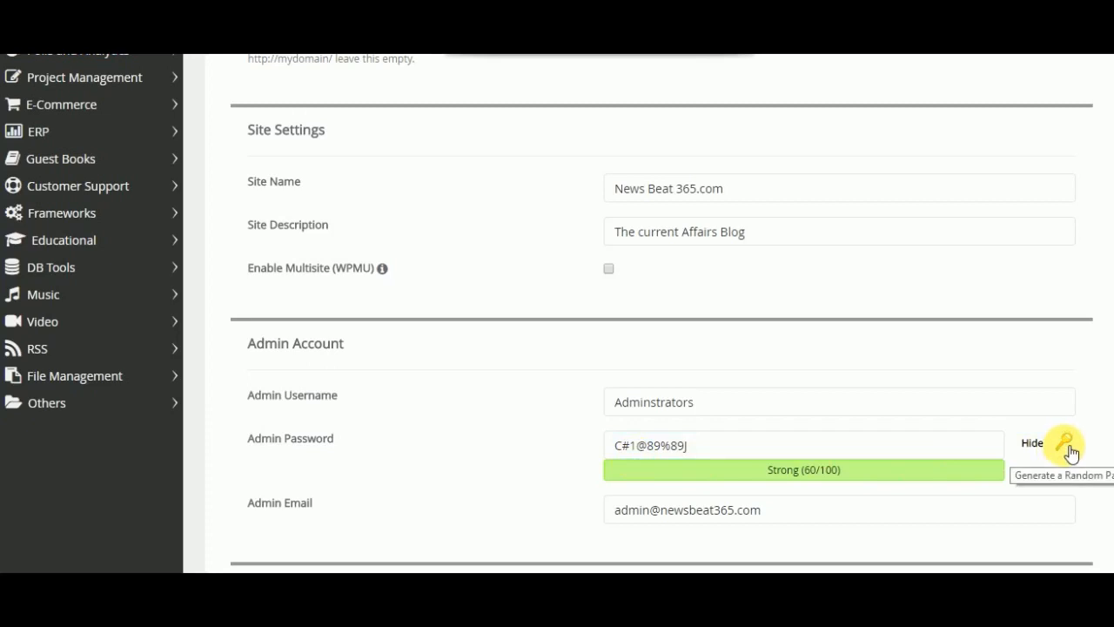
click(640, 446)
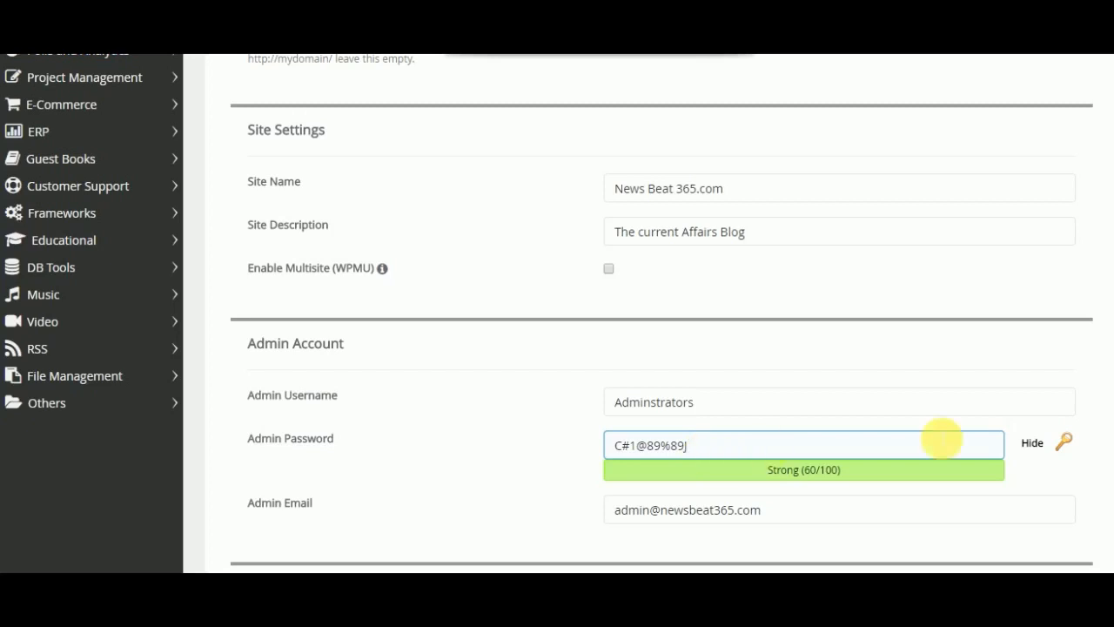
click(1032, 445)
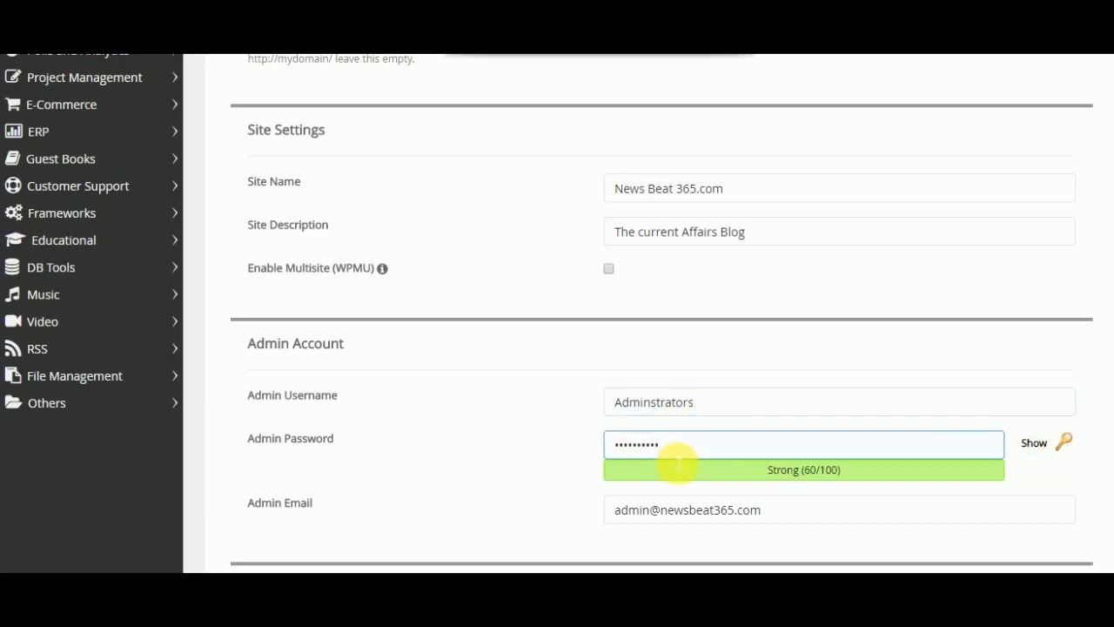
- Clear the admin password field and paste in the chosen admin password
click(688, 454)
key(BackSpace)
key(BackSpace)
key(BackSpace)
key(BackSpace)
key(BackSpace)
key(BackSpace)
key(BackSpace)
key(BackSpace)
key(BackSpace)
key(BackSpace)
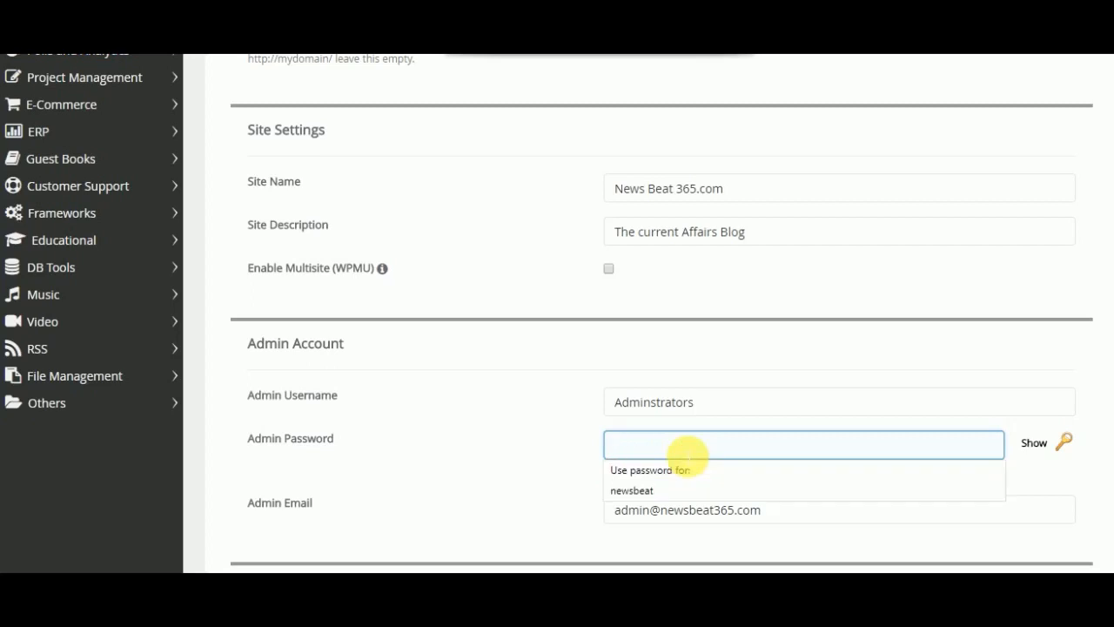
key(ctrl+v)
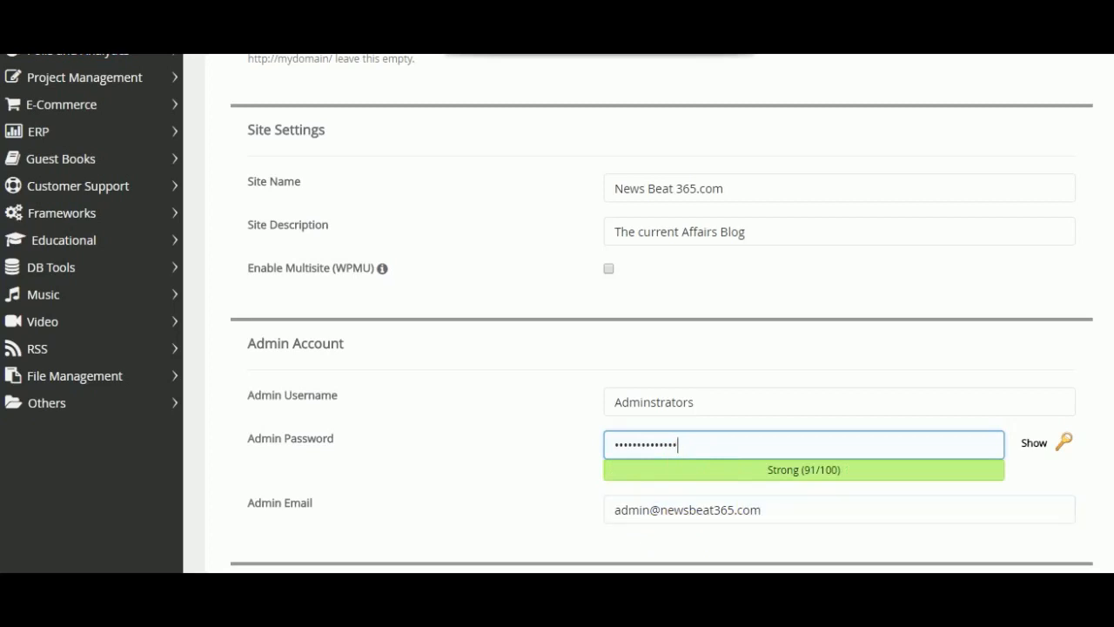
- Edit the mailbox name in the admin email address
scroll(635, 309, down, 3)
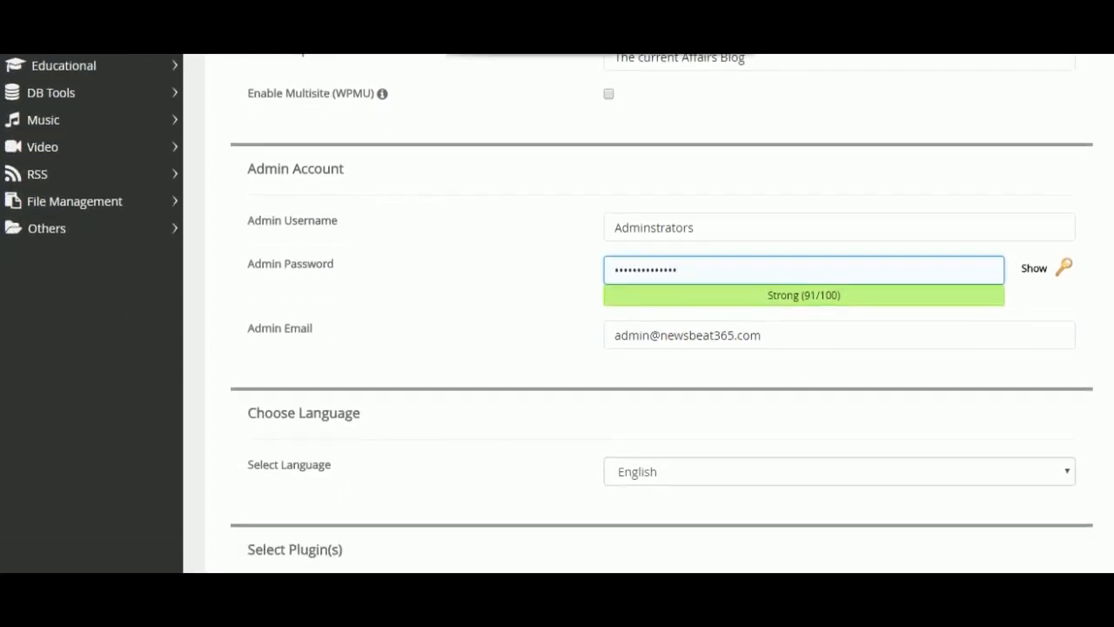
scroll(706, 290, down, 1)
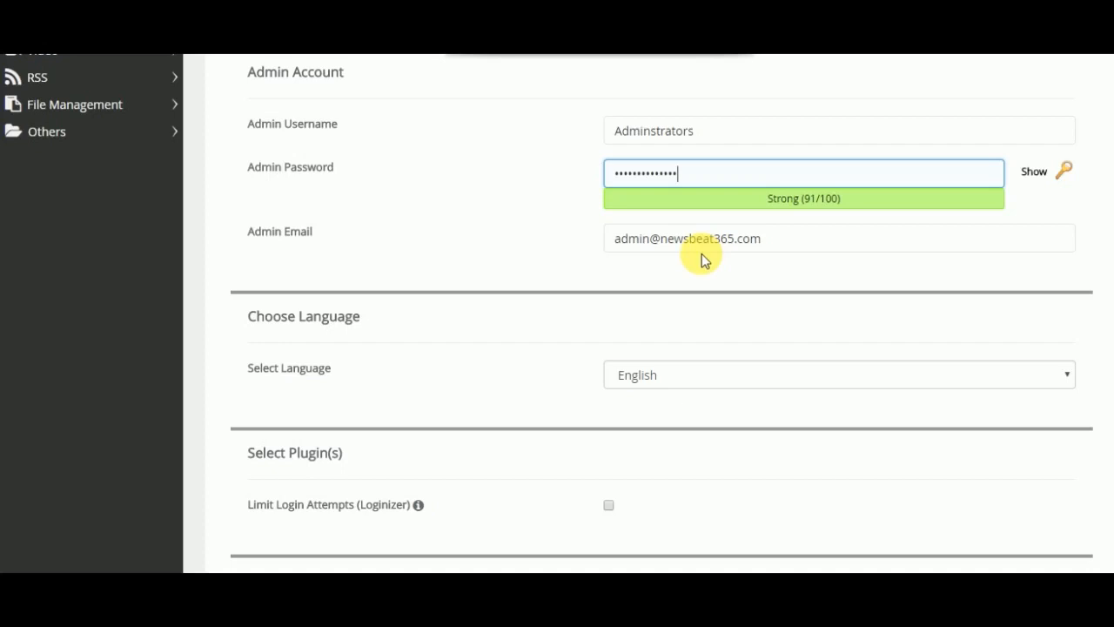
click(651, 238)
key(BackSpace)
key(BackSpace)
key(BackSpace)
key(BackSpace)
key(BackSpace)
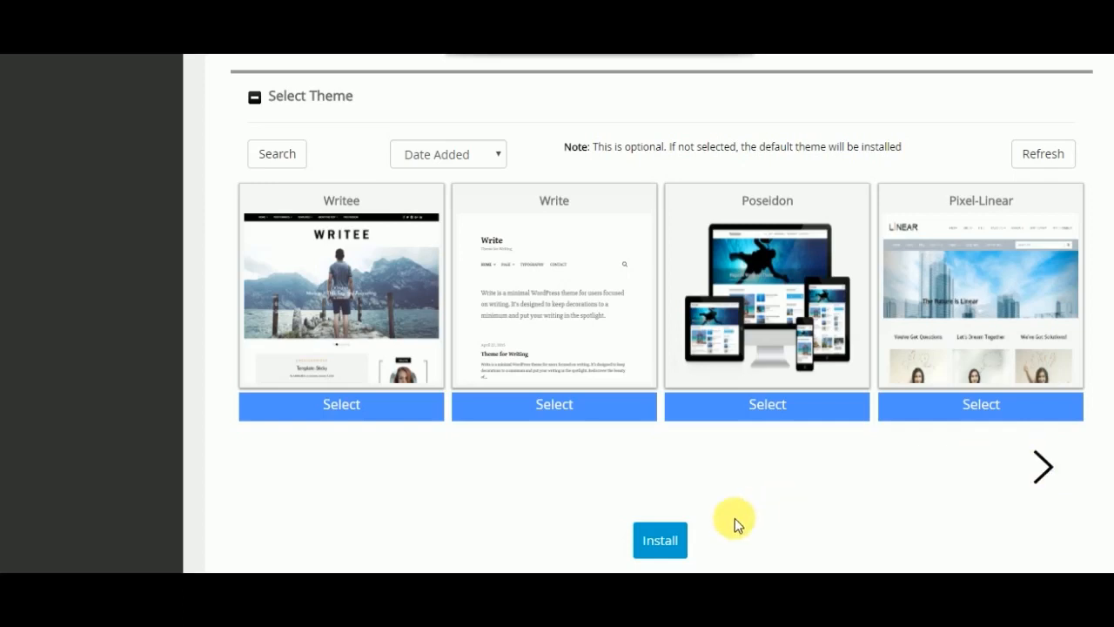
- Install WordPress without selecting a theme and open the new site's administrative URL
click(668, 543)
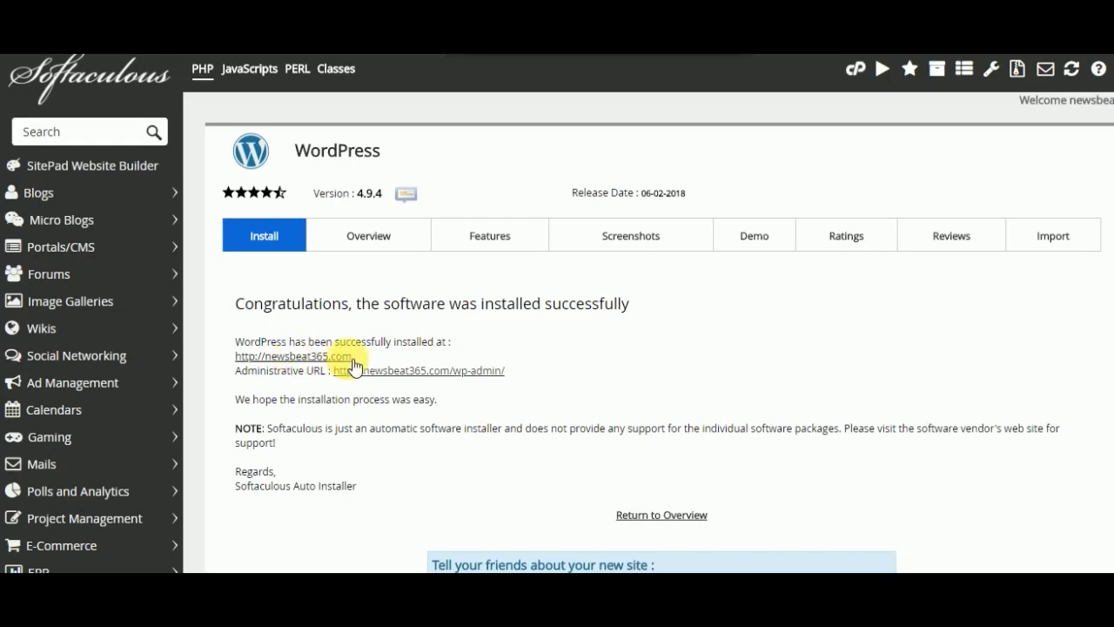
click(412, 374)
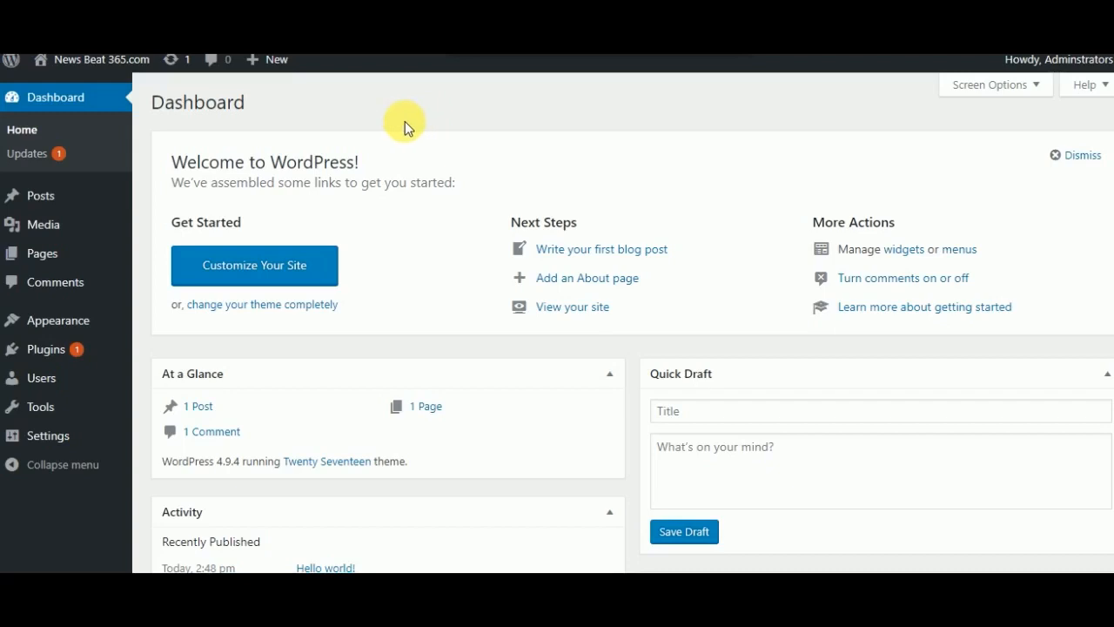
- Open the live News Beat 365.com site in a new tab and switch to it
mouse_move(79, 68)
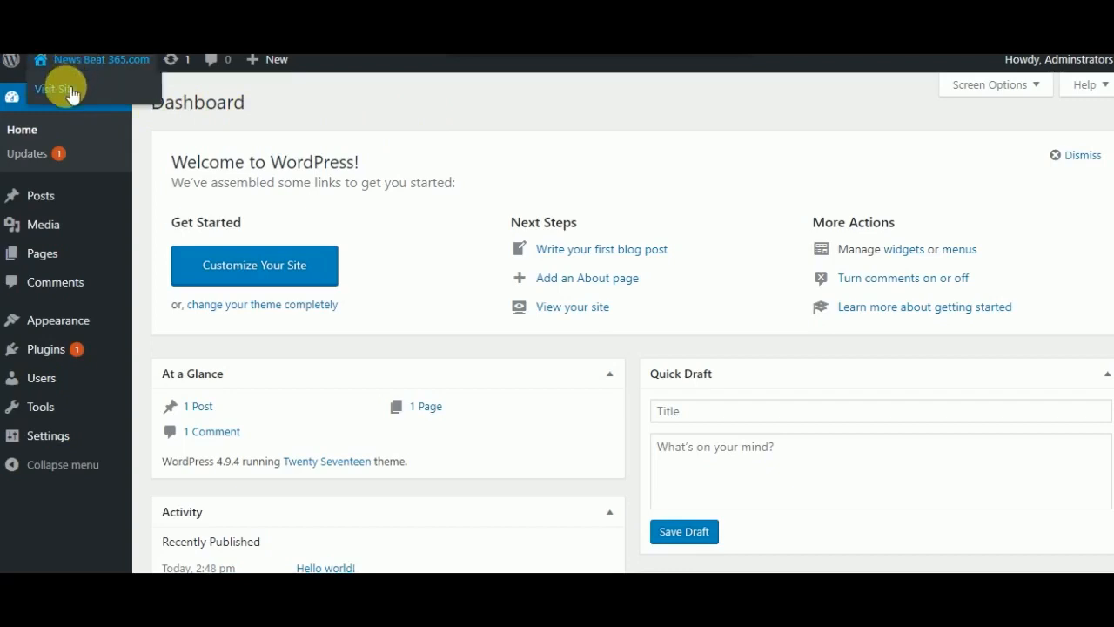
right_click(71, 94)
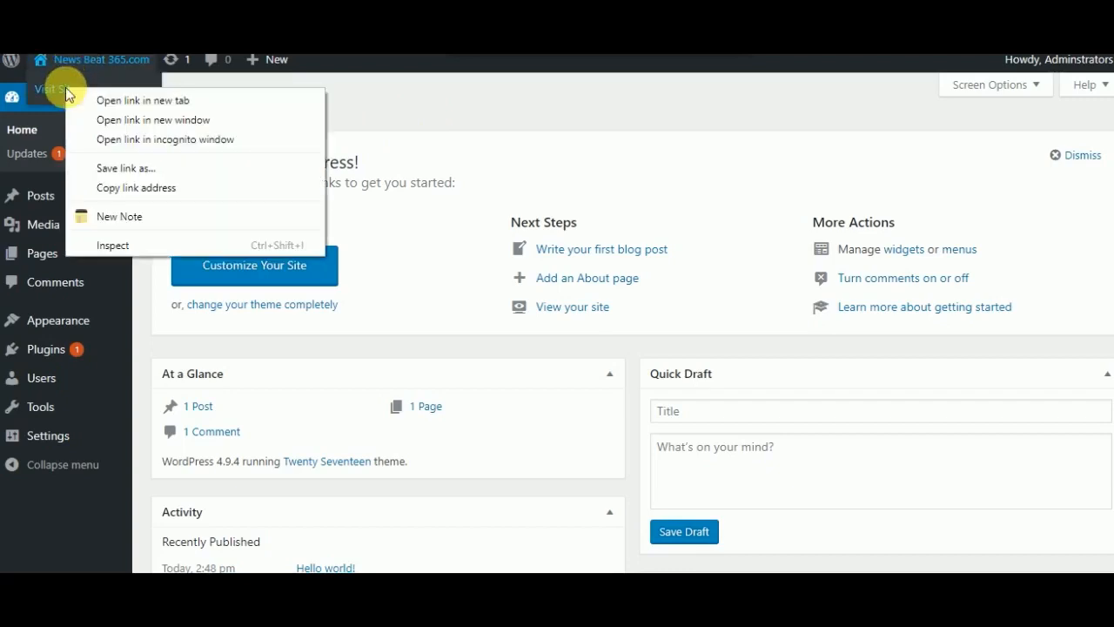
click(100, 99)
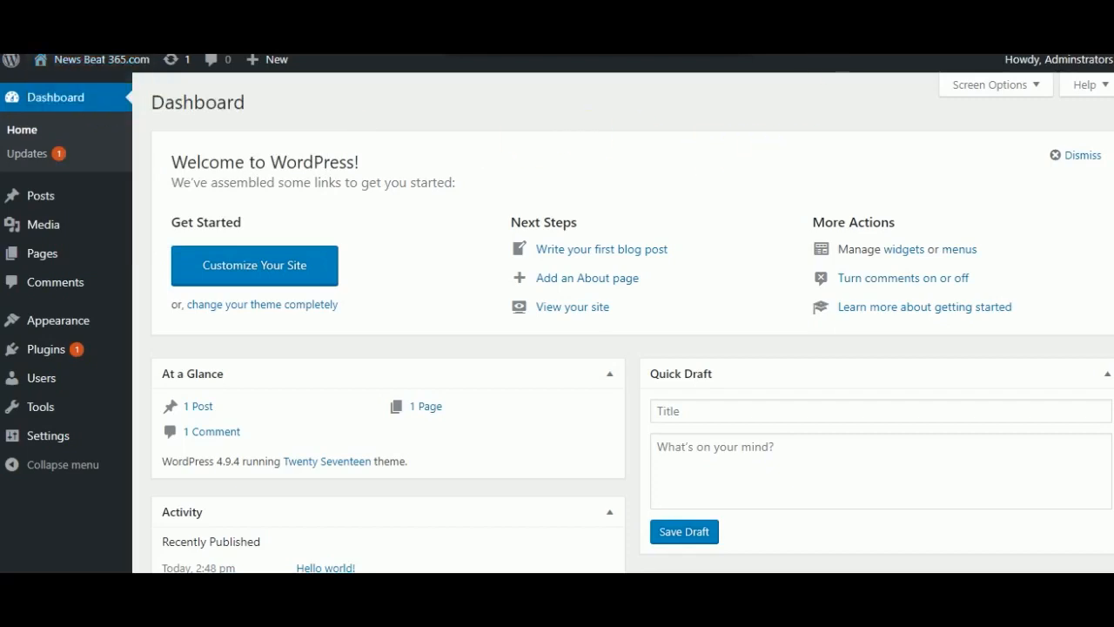
key(ctrl+Tab)
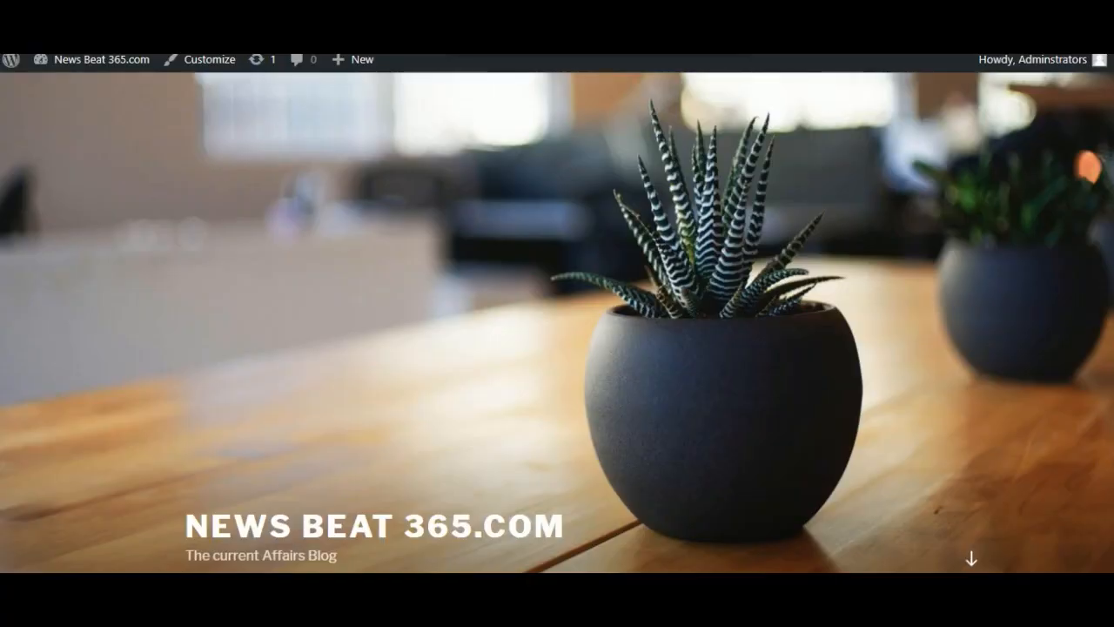
- Examine the new site's home page, including the header, posts, sidebar widgets and footer
scroll(516, 344, down, 5)
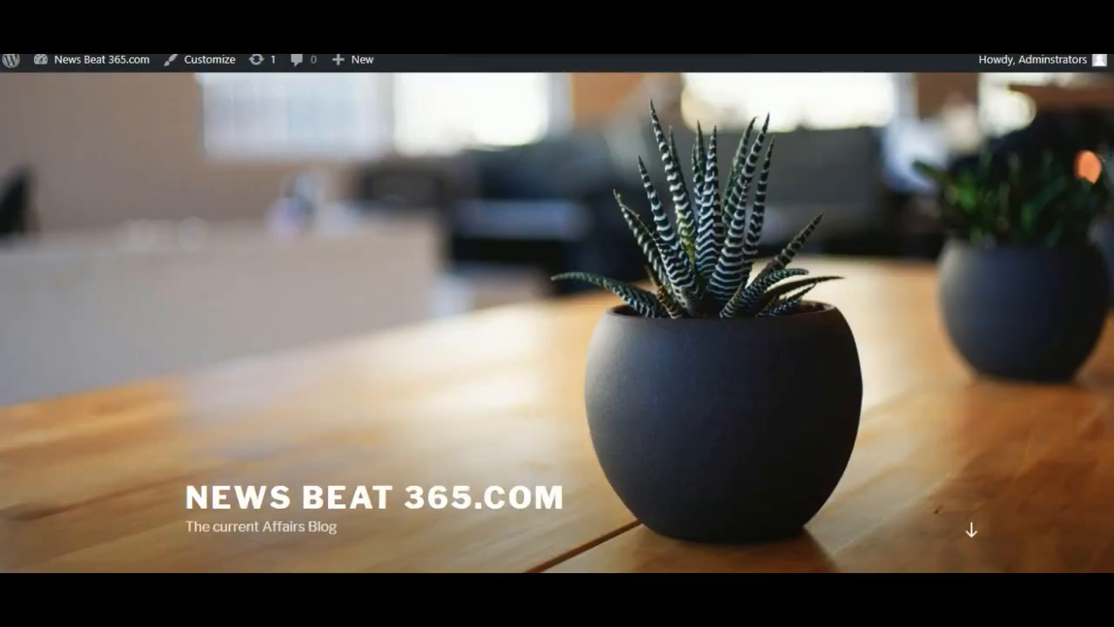
scroll(198, 287, down, 3)
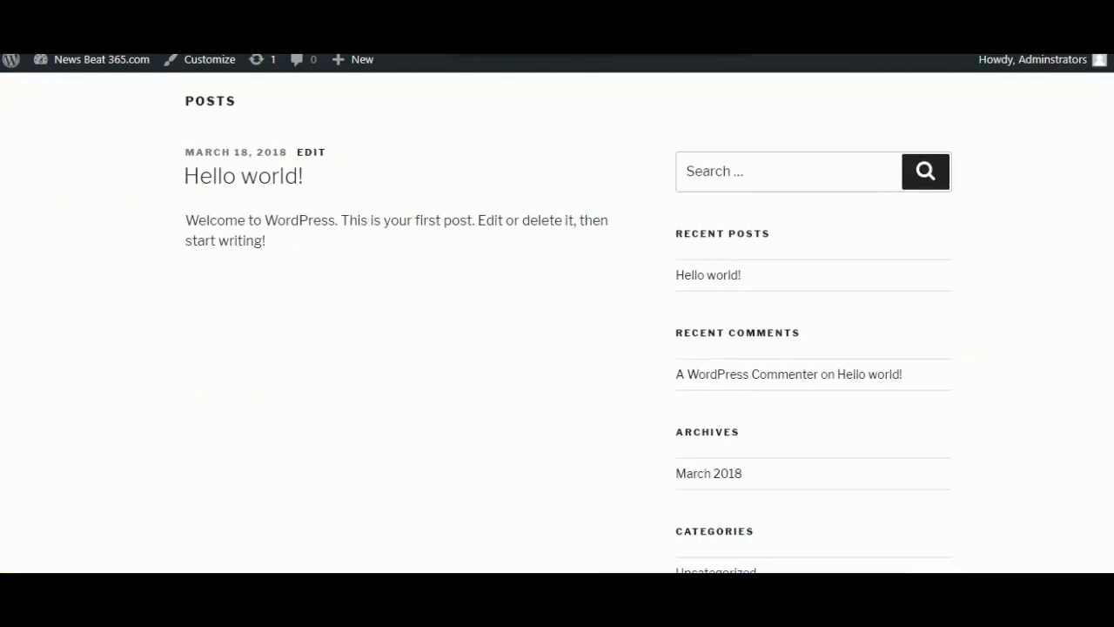
scroll(198, 288, up, 8)
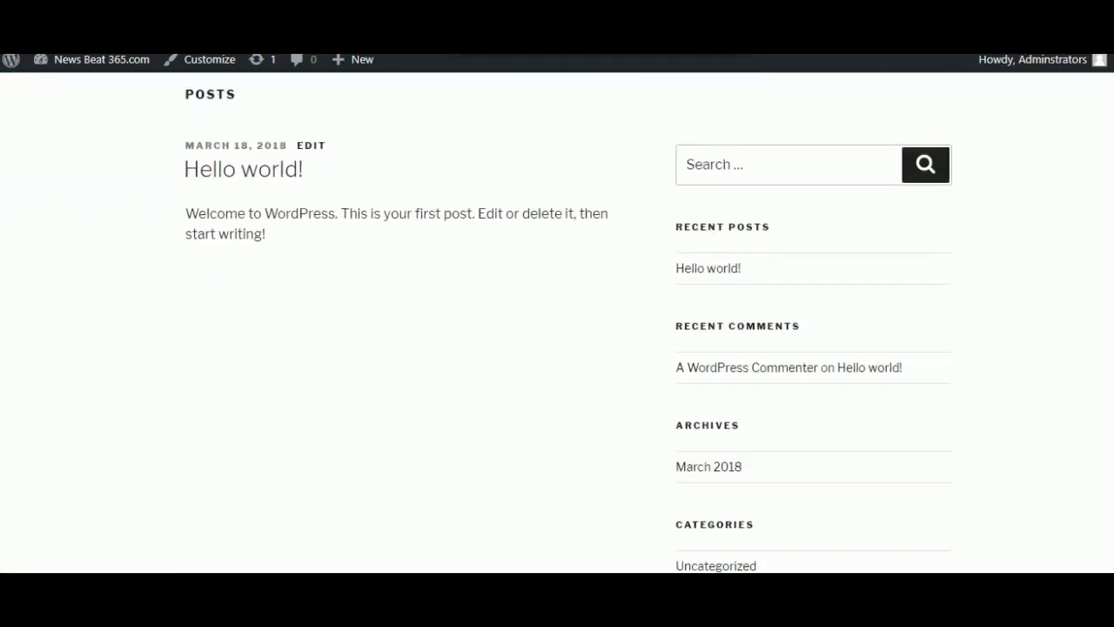
scroll(557, 348, up, 2)
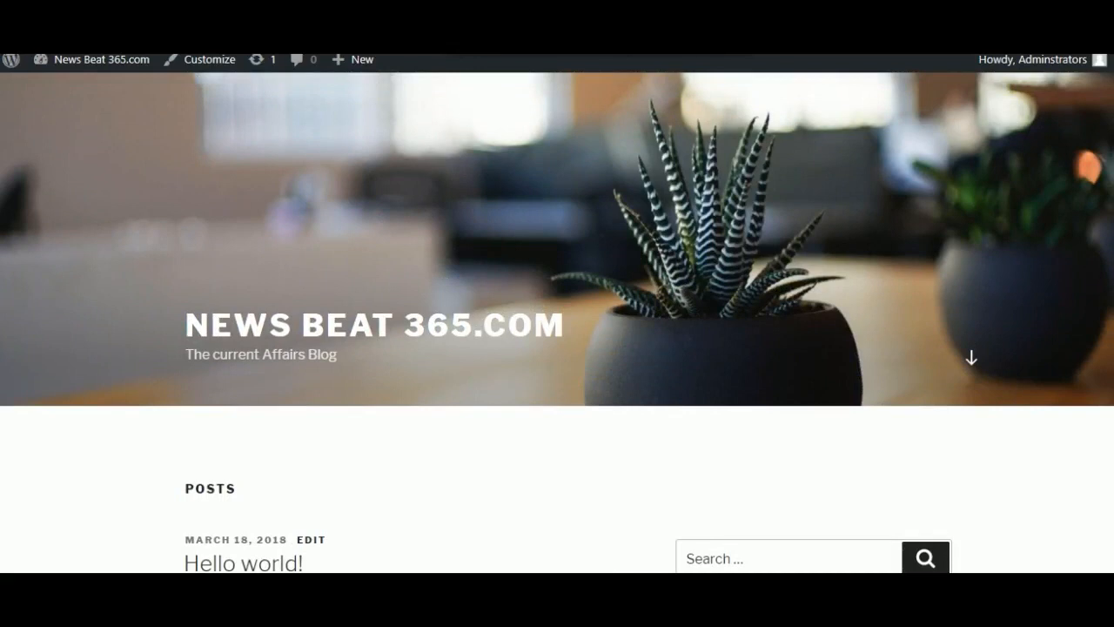
scroll(557, 348, up, 4)
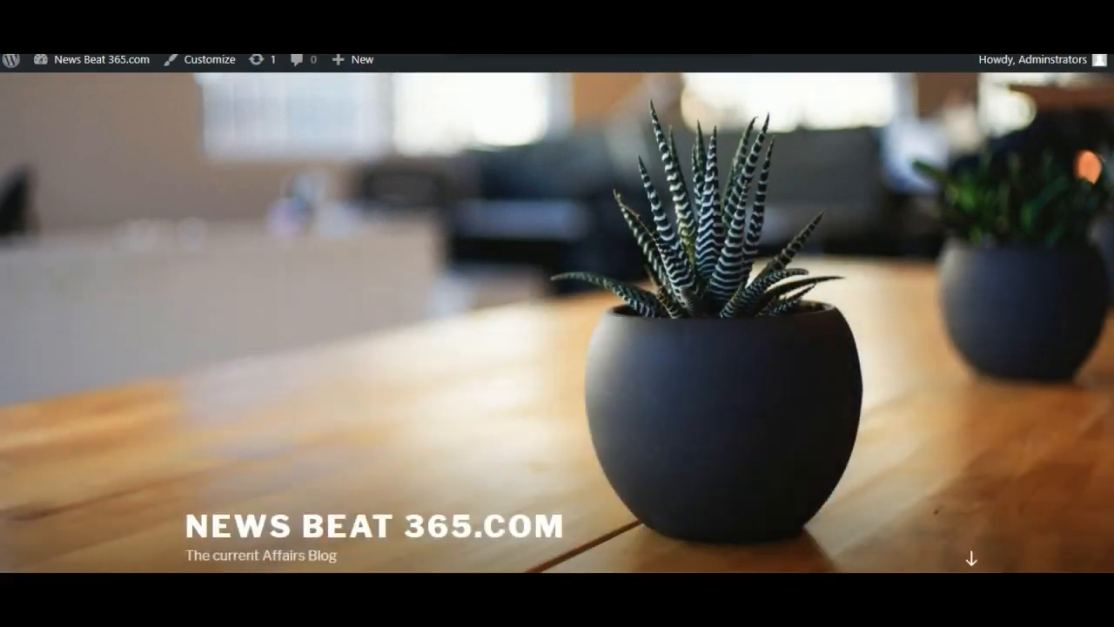
scroll(557, 348, down, 8)
scroll(557, 348, down, 5)
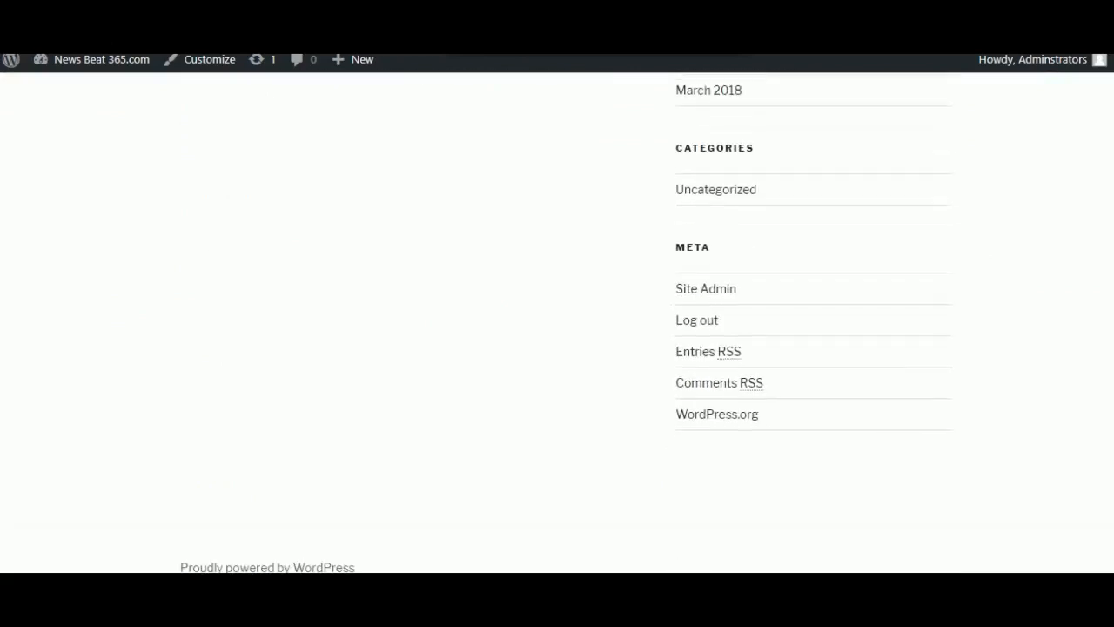
- Open the list of all posts and check how the default post appears on the site's home page
scroll(209, 261, up, 10)
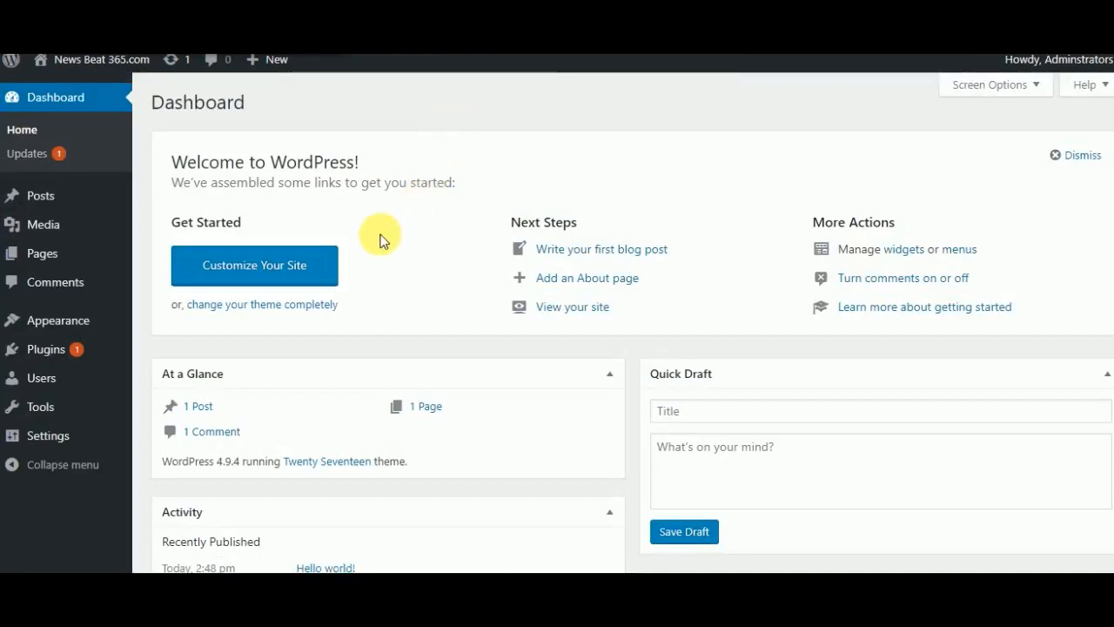
mouse_move(112, 336)
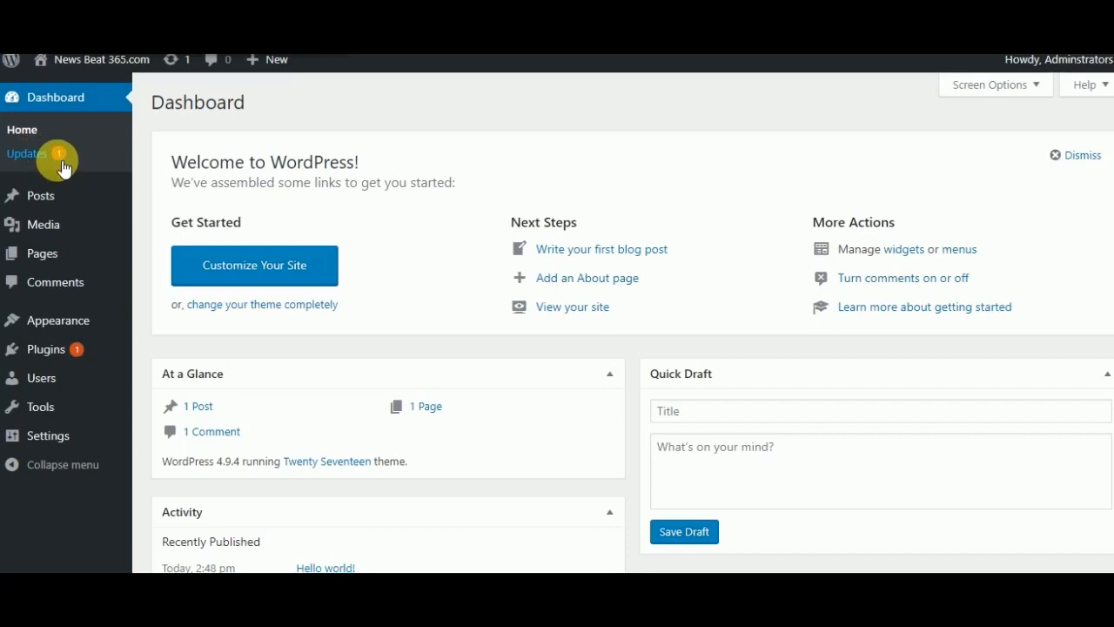
mouse_move(42, 202)
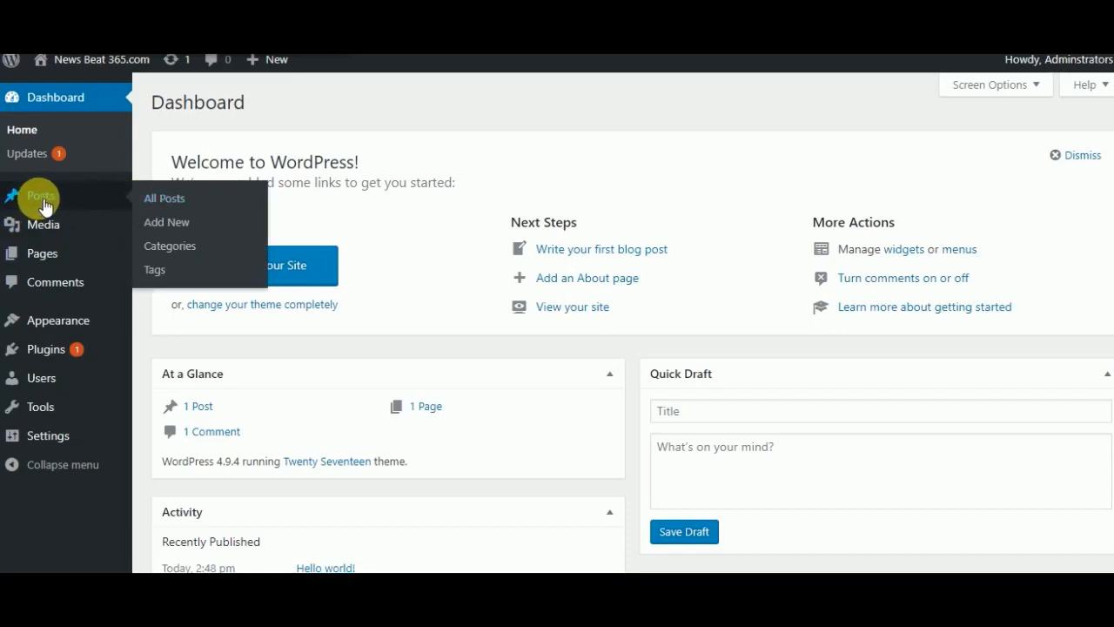
click(172, 205)
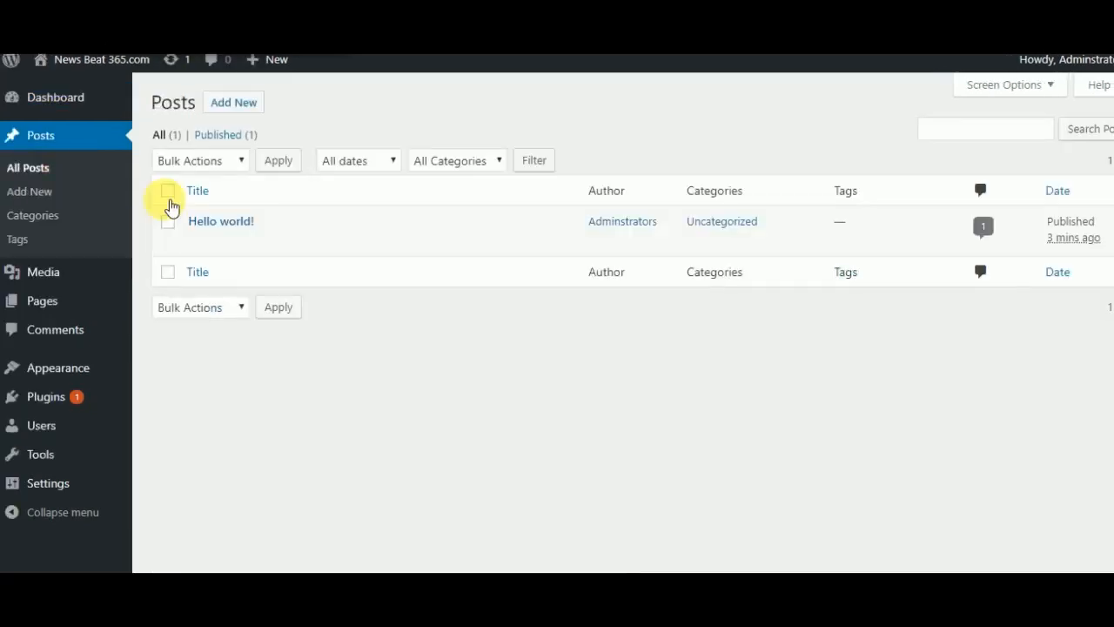
mouse_move(236, 233)
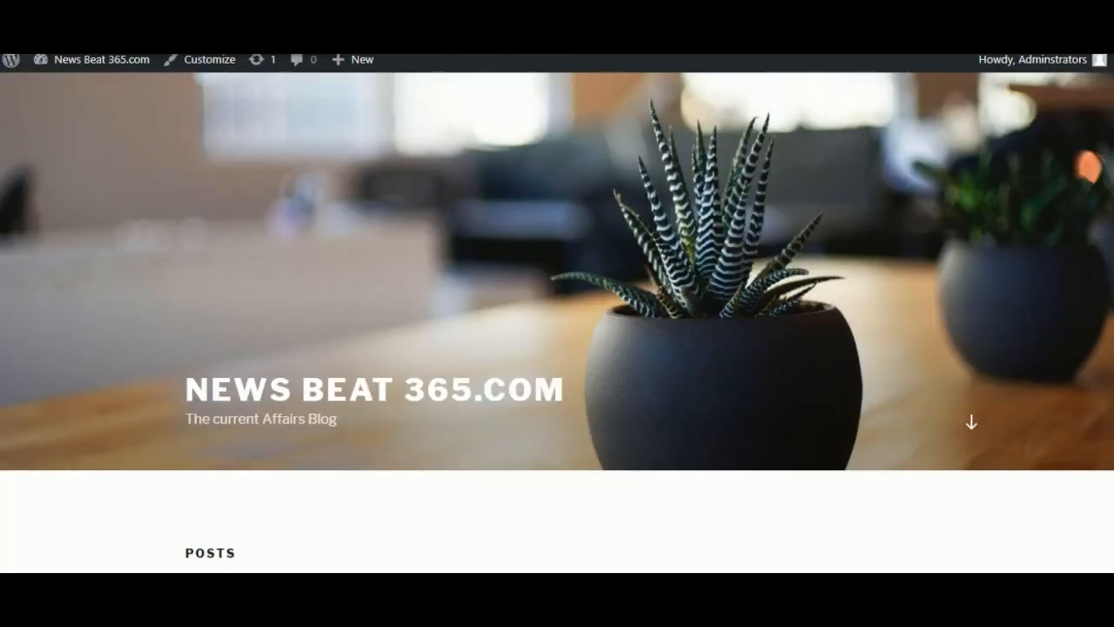
scroll(570, 430, down, 4)
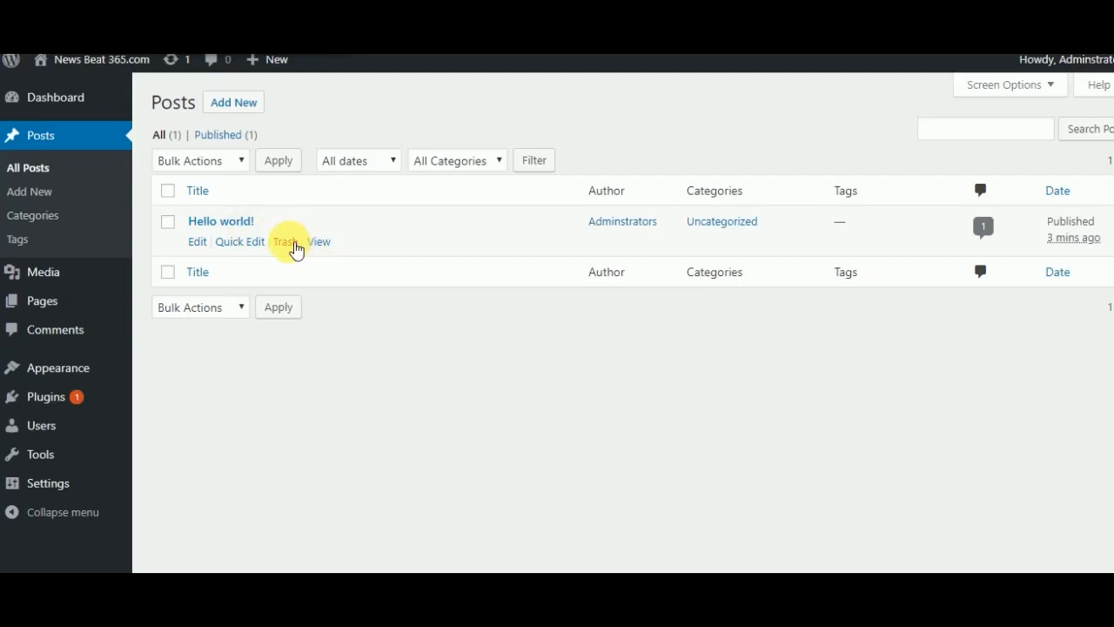
- Move the "Hello world!" post to the trash and undo the move
click(289, 243)
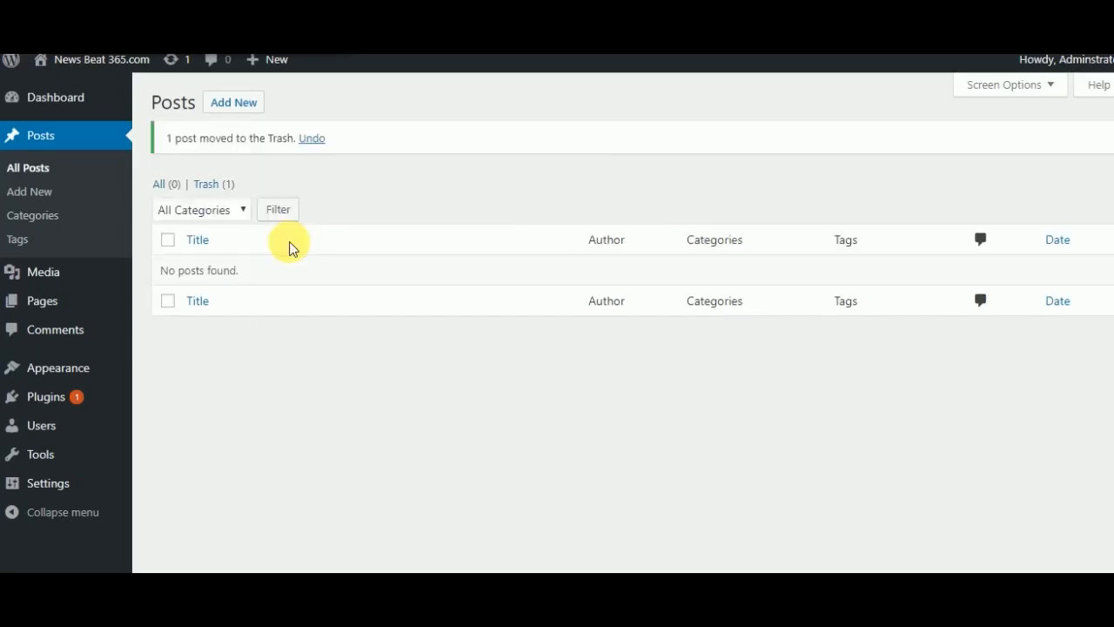
click(310, 141)
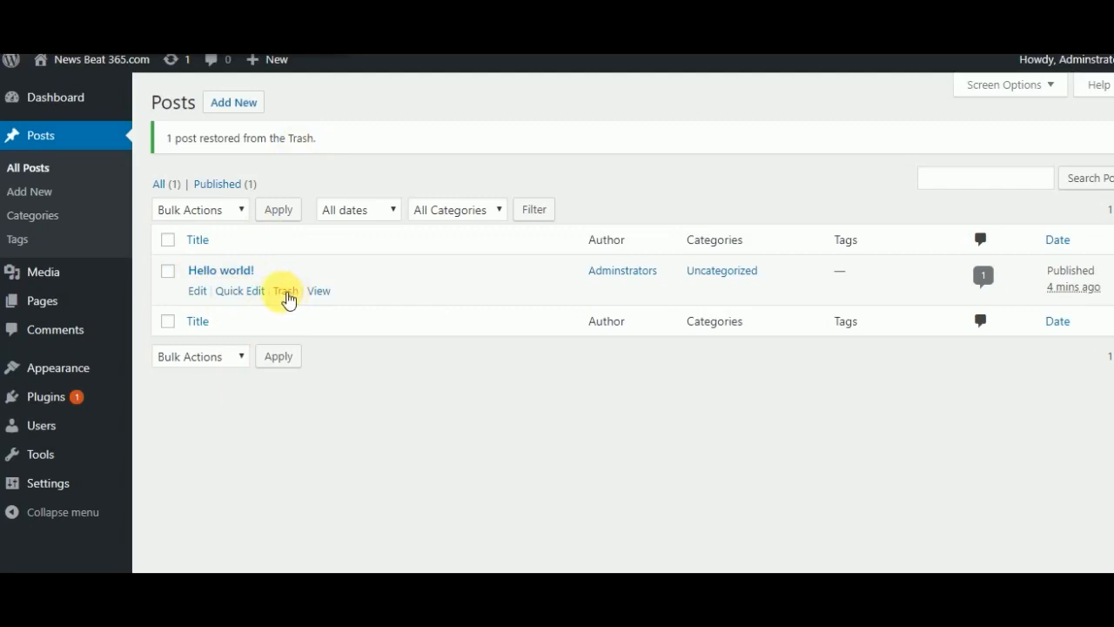
- Trash the "Hello world!" post, delete it permanently, and reload the list of all posts
click(287, 292)
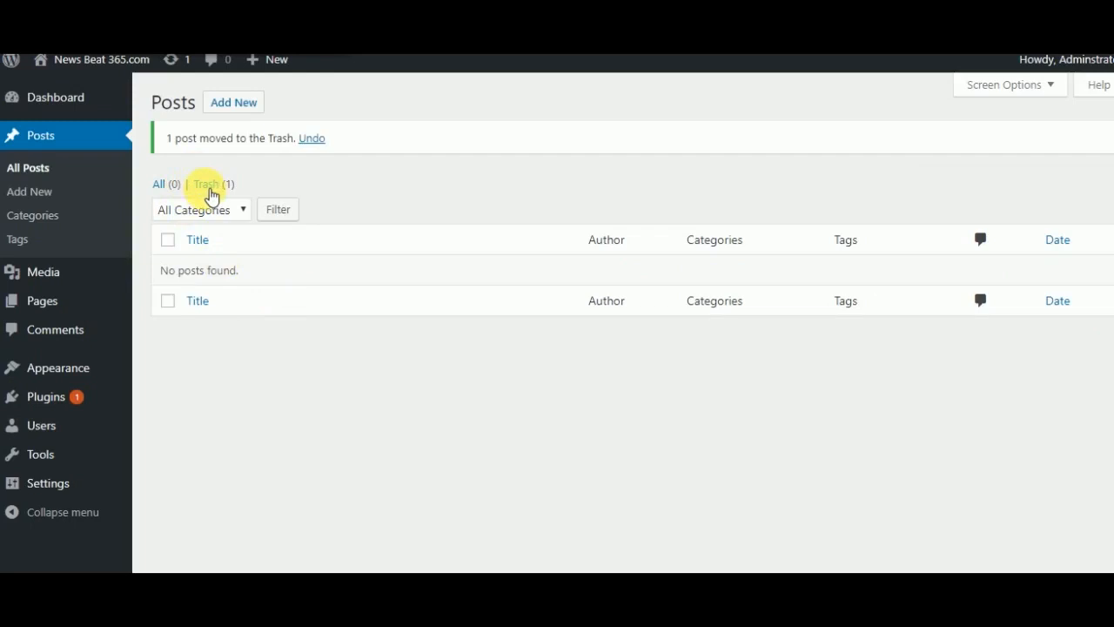
click(214, 191)
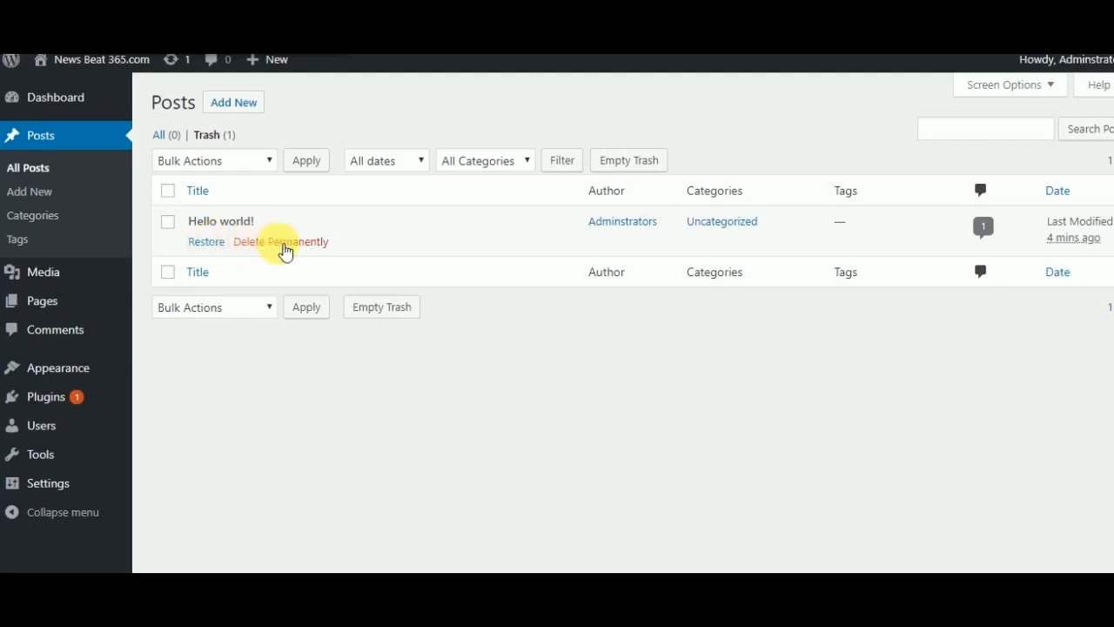
click(290, 245)
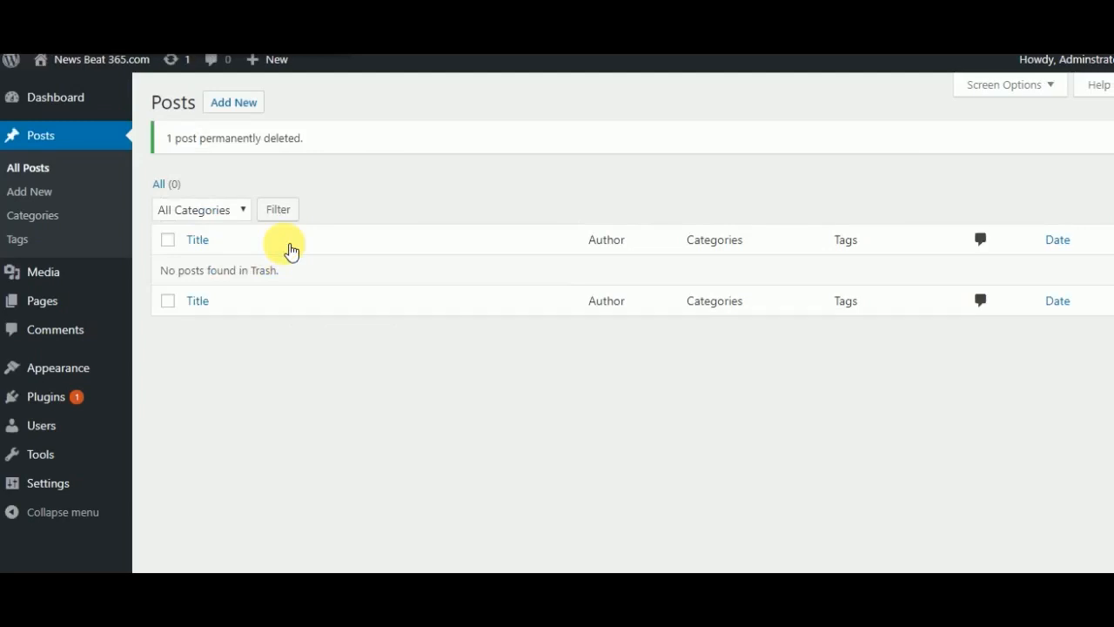
click(38, 173)
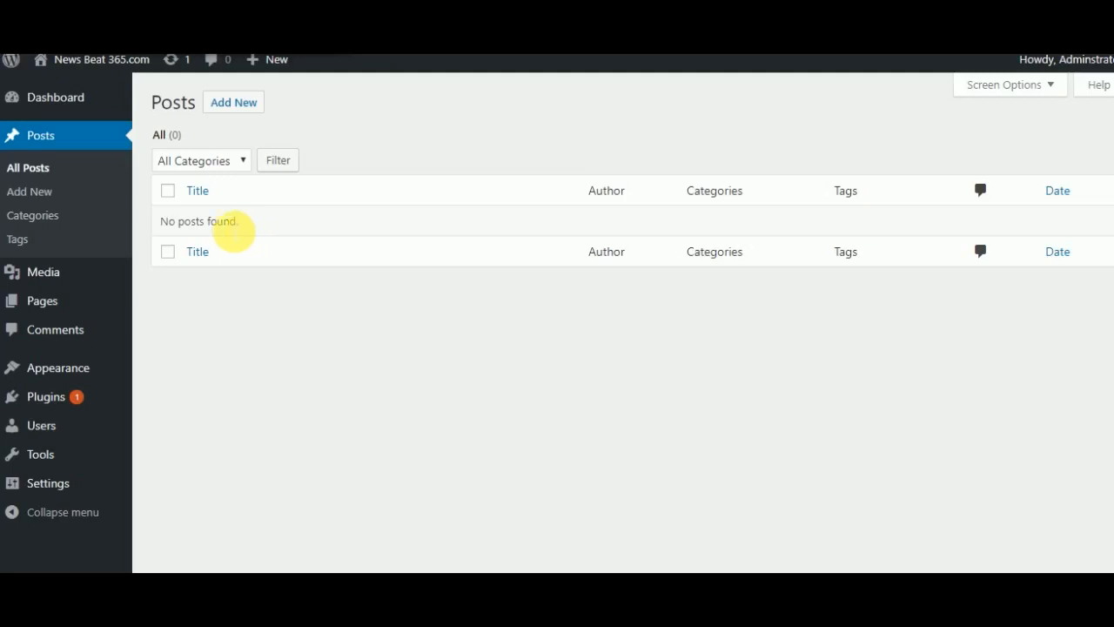
- Return to the dashboard home and open the Sample Page for editing from the list of all pages
mouse_move(52, 100)
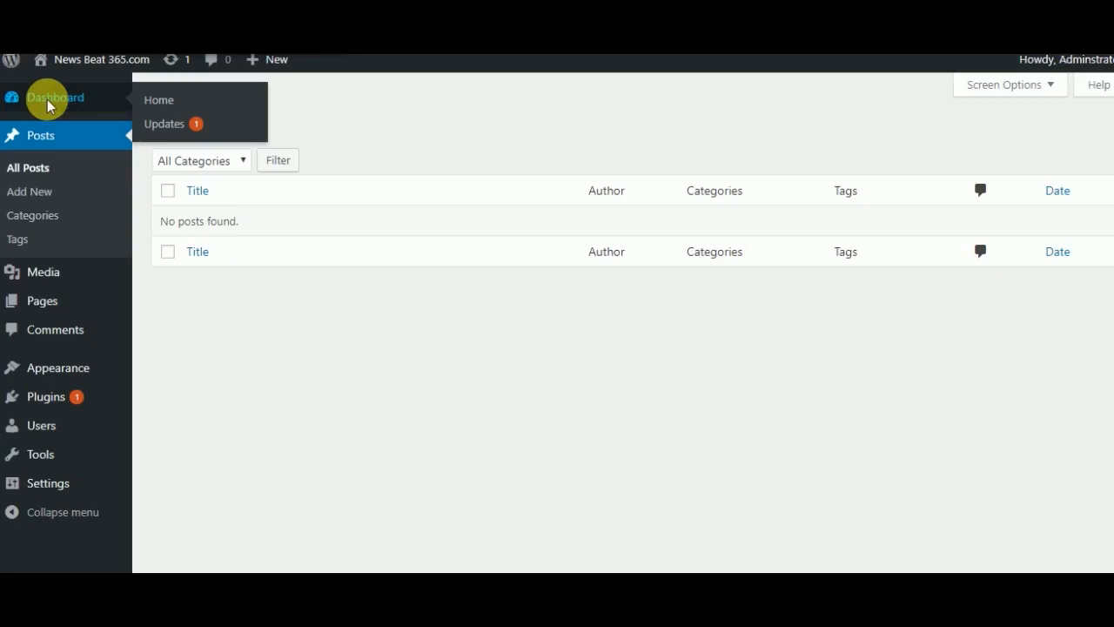
click(48, 102)
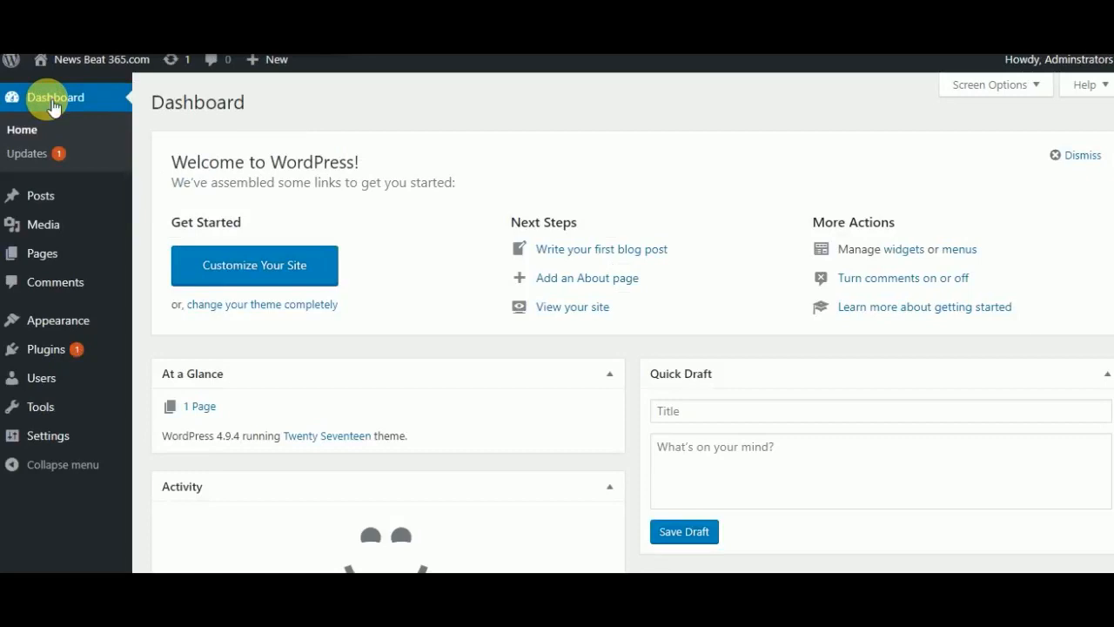
mouse_move(44, 225)
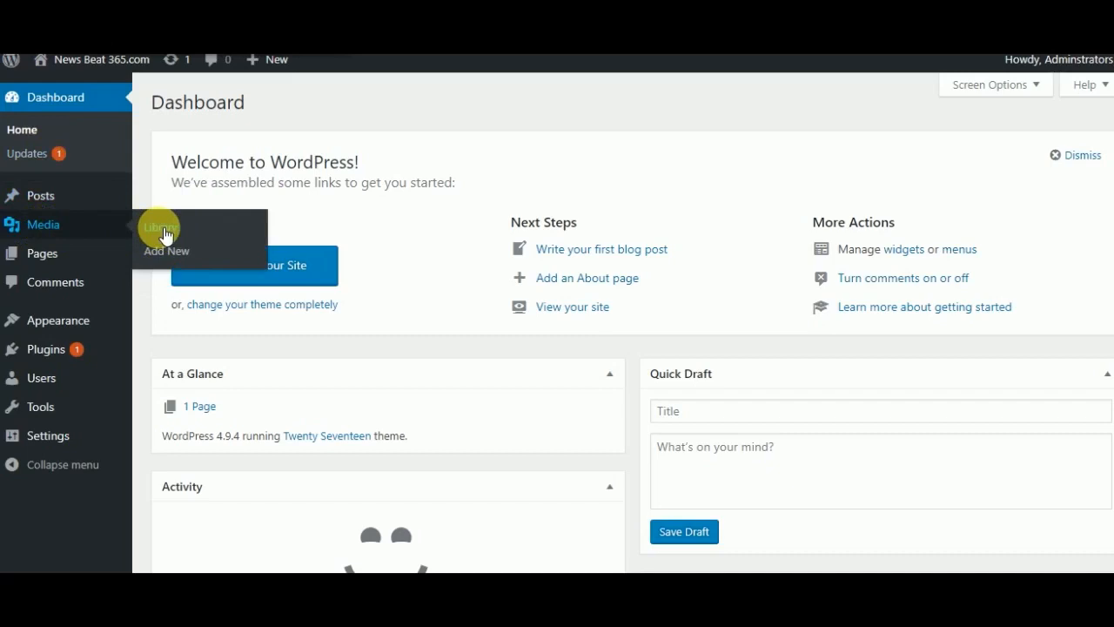
mouse_move(52, 257)
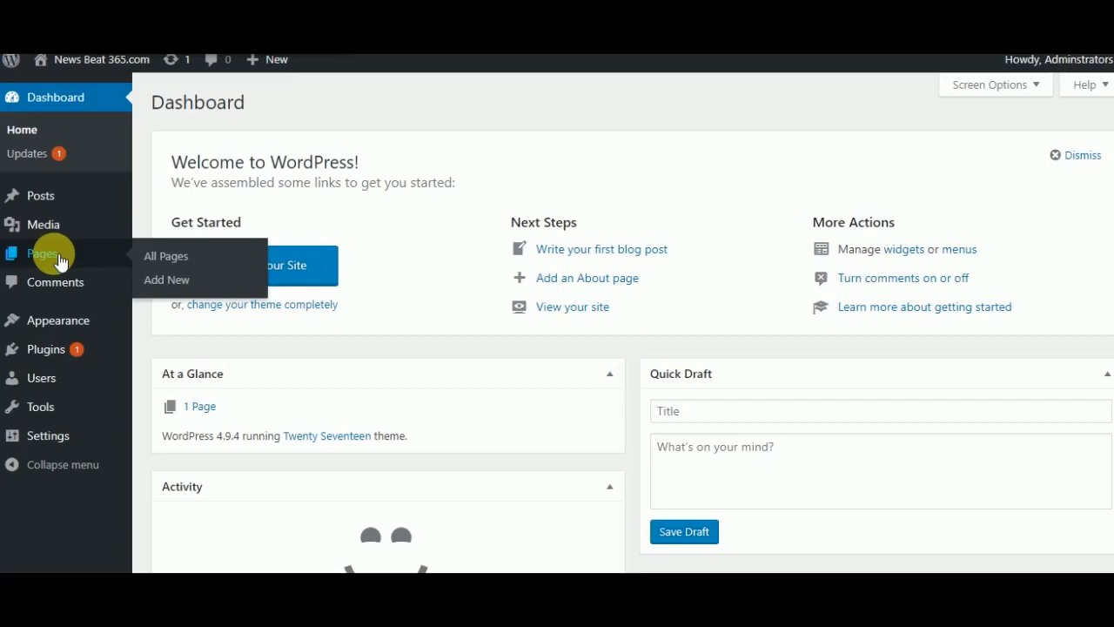
click(177, 263)
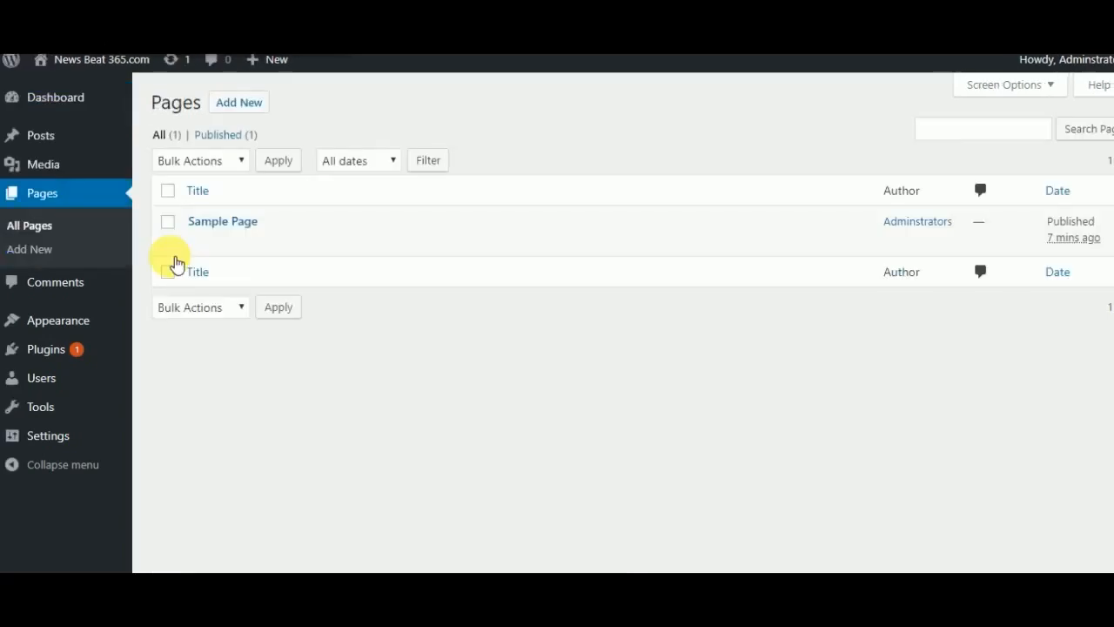
mouse_move(230, 249)
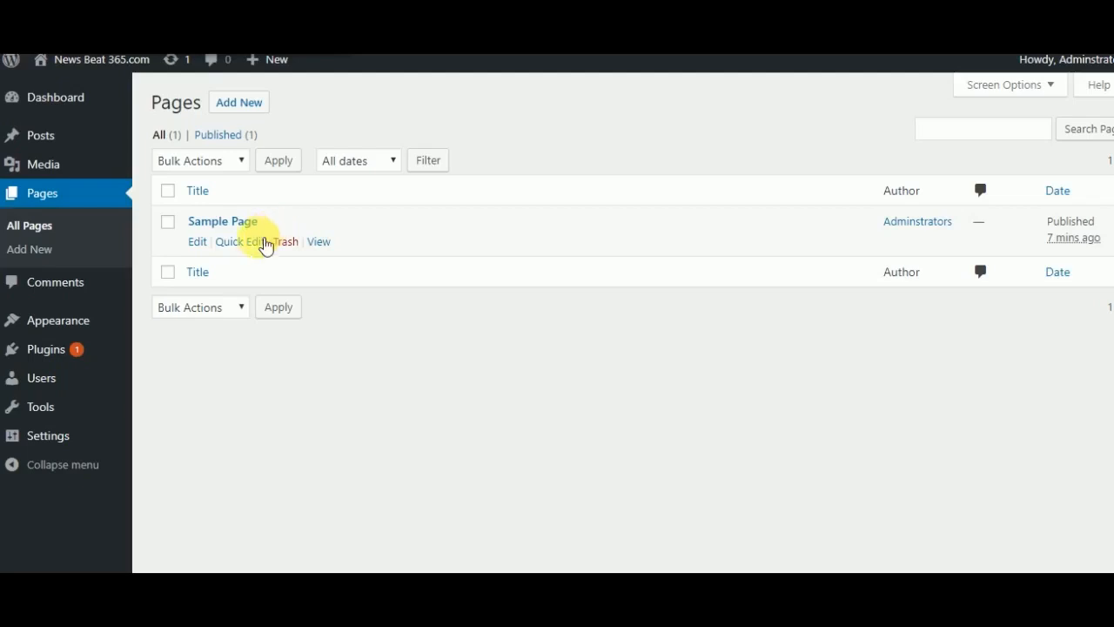
click(202, 250)
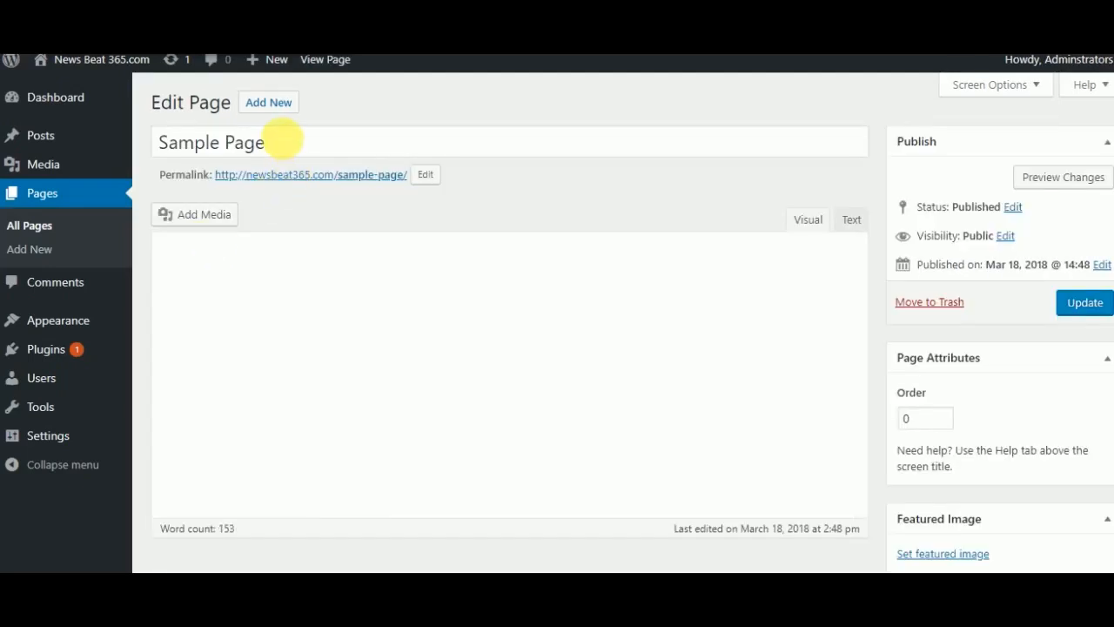
- Replace the page's title with ABOUT
click(288, 144)
key(BackSpace)
key(BackSpace)
key(BackSpace)
key(BackSpace)
key(BackSpace)
key(BackSpace)
key(BackSpace)
key(BackSpace)
key(BackSpace)
key(BackSpace)
key(BackSpace)
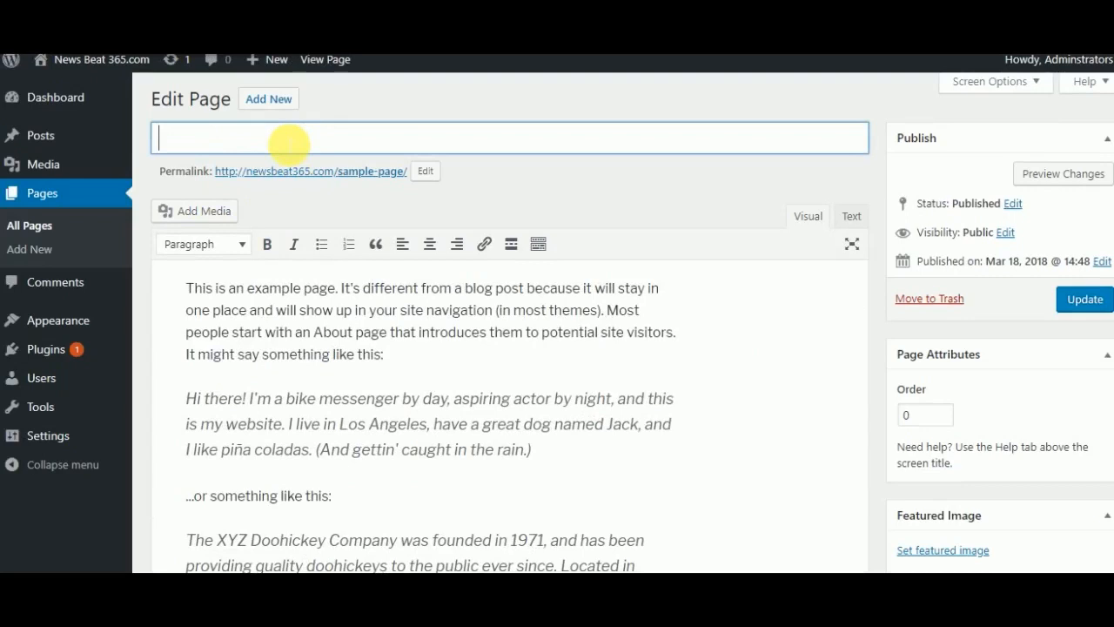
text(ABOUT)
- Clear the page's sample-page permalink slug and confirm, so that it is regenerated from the title as about
click(424, 171)
key(ctrl+a)
key(BackSpace)
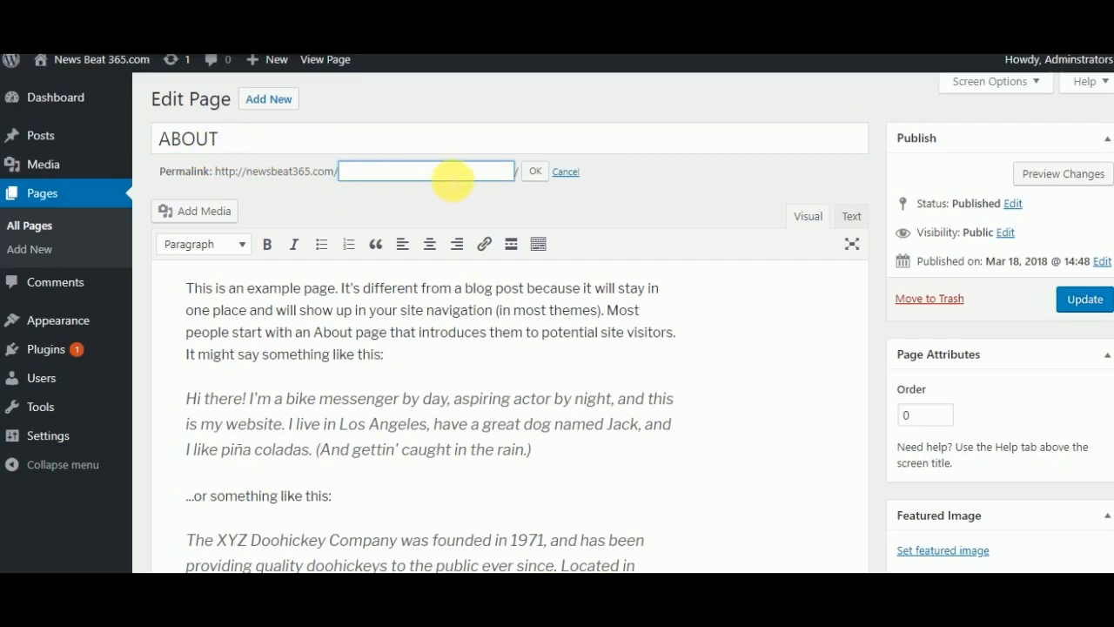
click(536, 172)
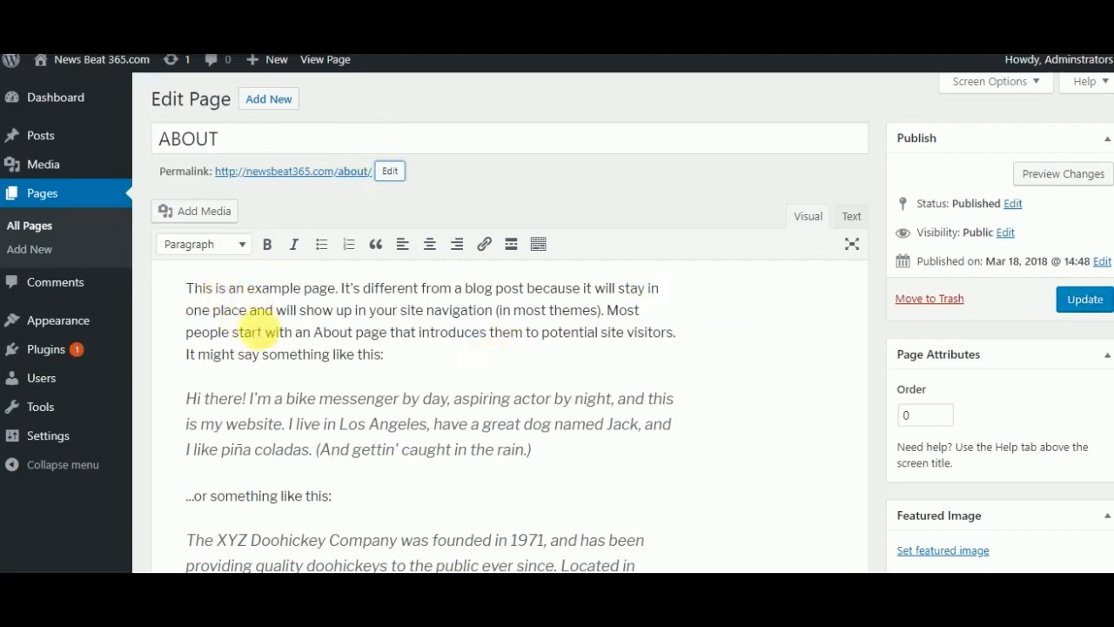
- Delete all the example body text from the ABOUT page and update the page
drag(187, 288, 572, 450)
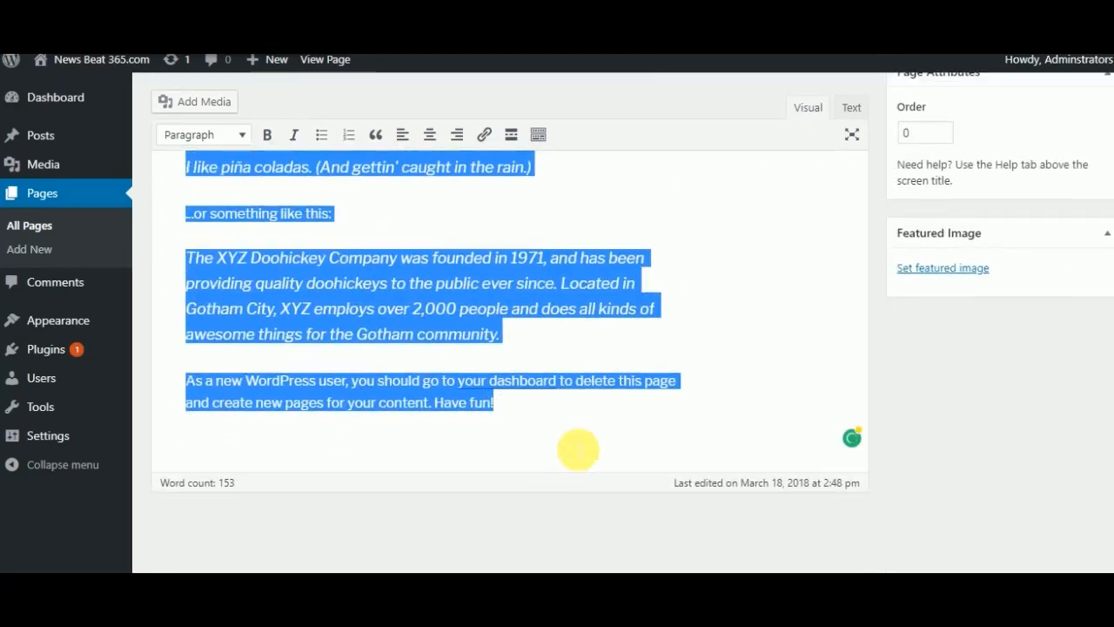
key(Delete)
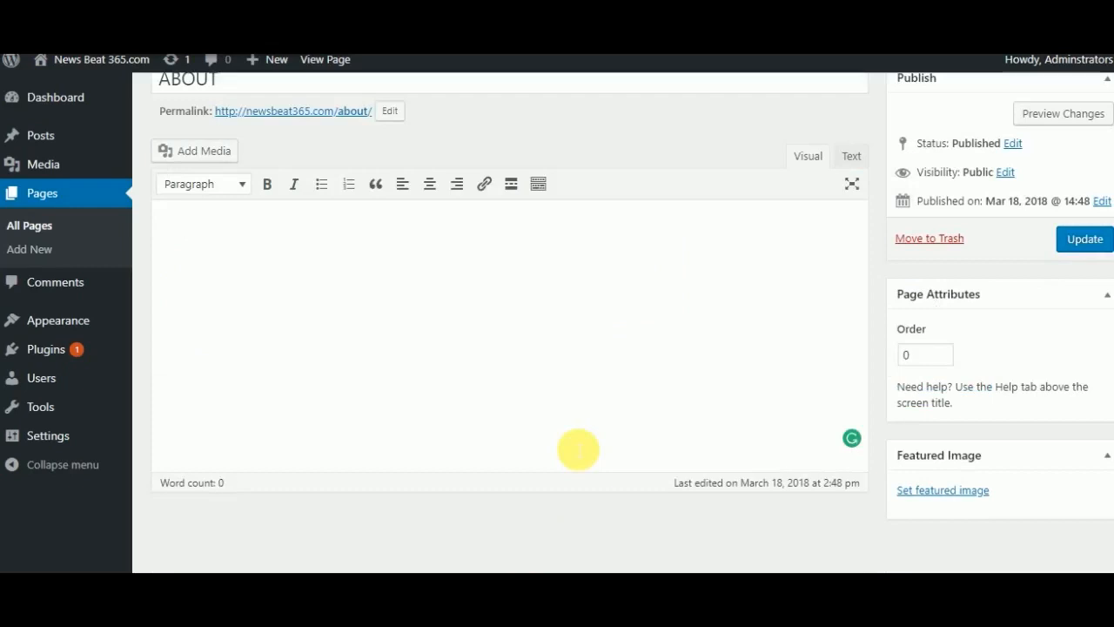
click(1079, 245)
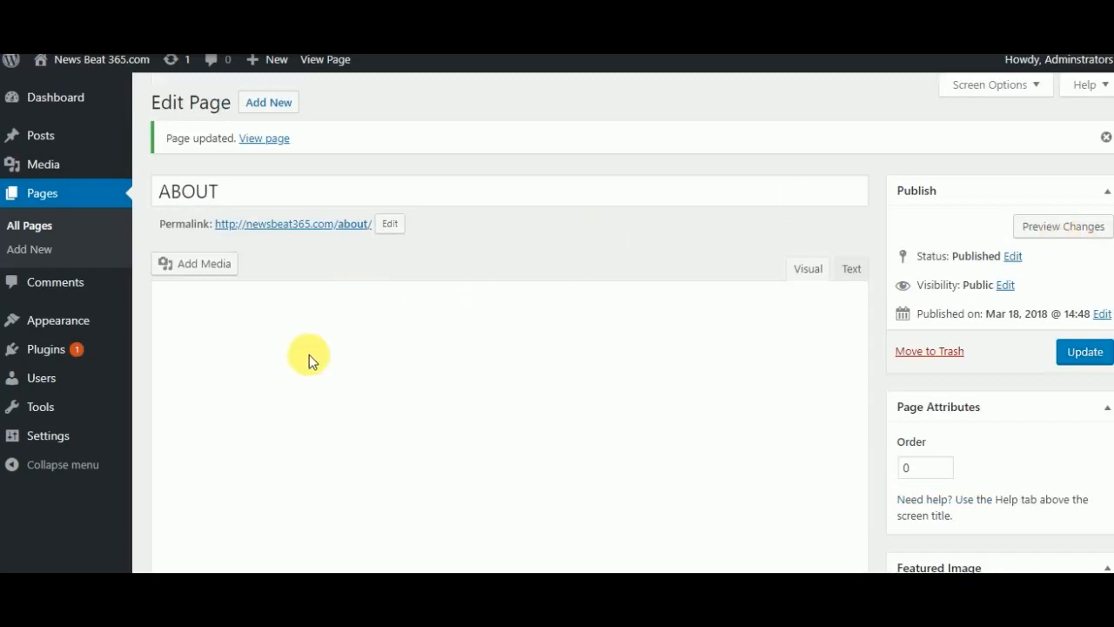
- View the updated ABOUT page on the site and return to the dashboard
click(263, 141)
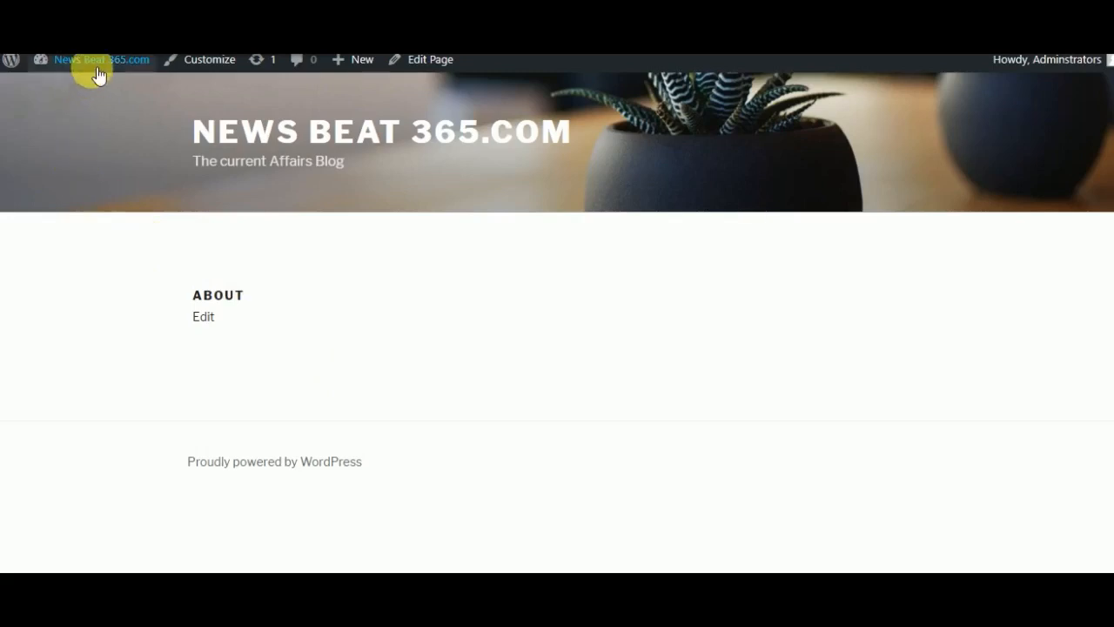
mouse_move(87, 67)
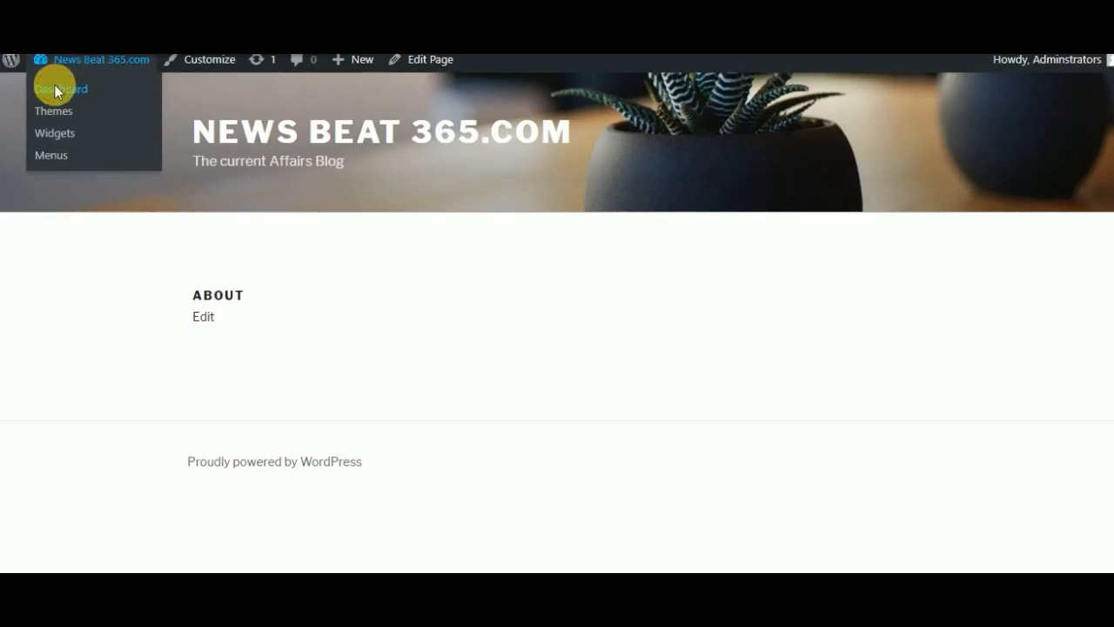
click(53, 90)
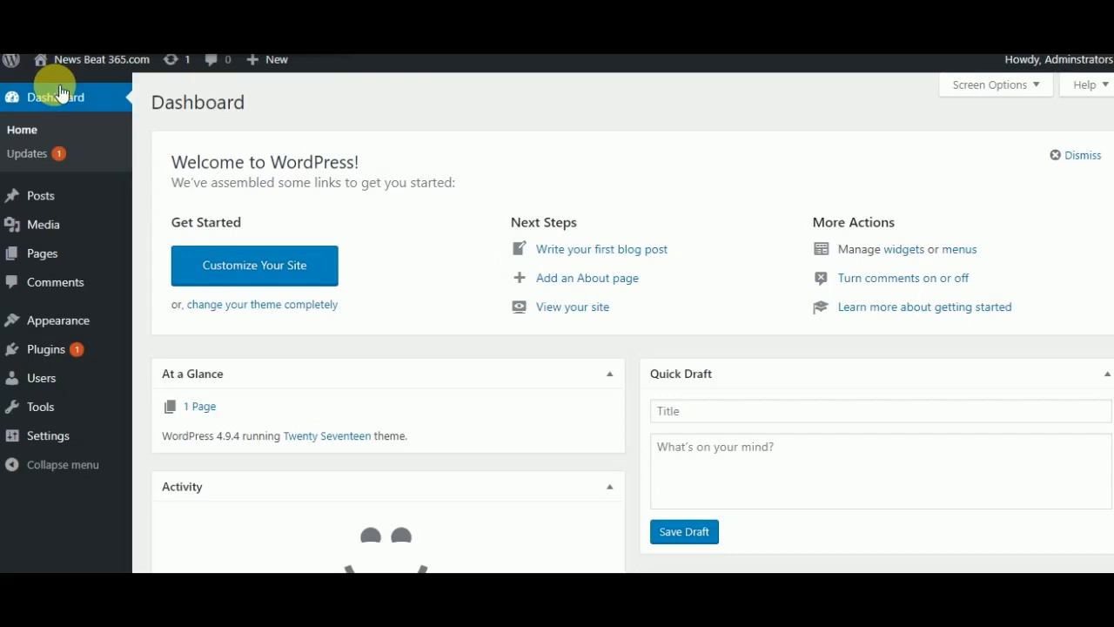
- Update the Akismet Anti-Spam plugin from the WordPress updates page and go to the list of installed plugins
click(46, 161)
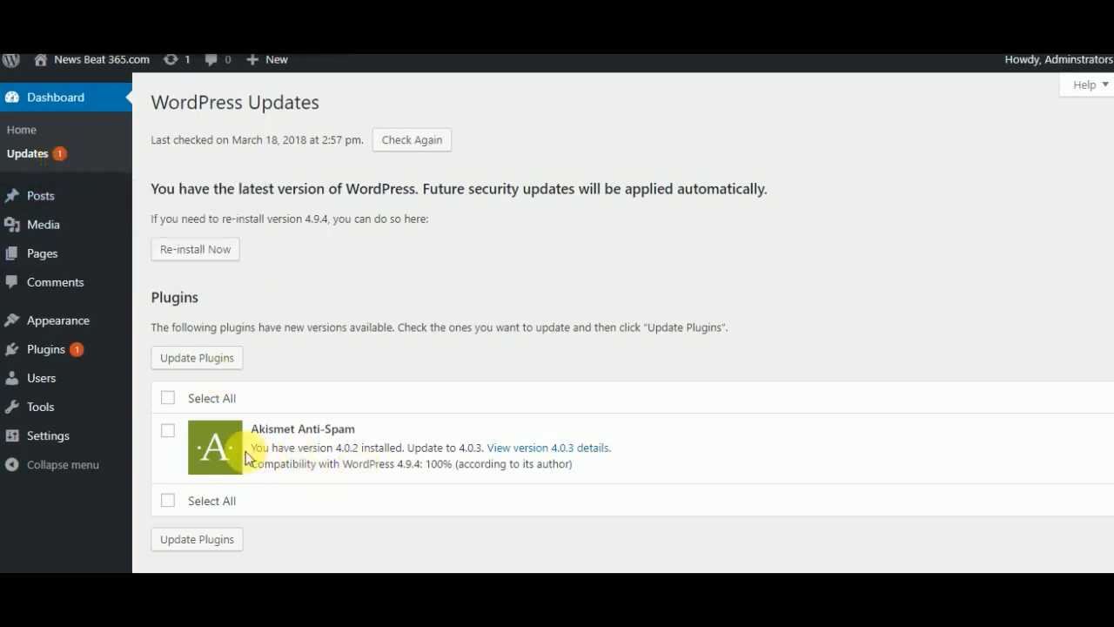
click(171, 403)
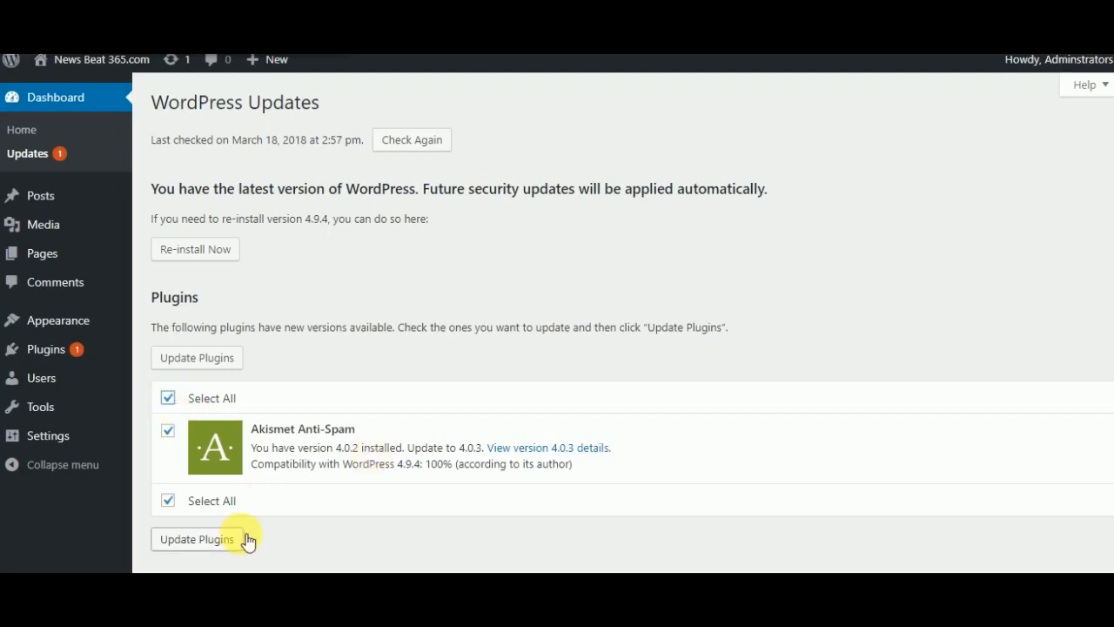
click(168, 398)
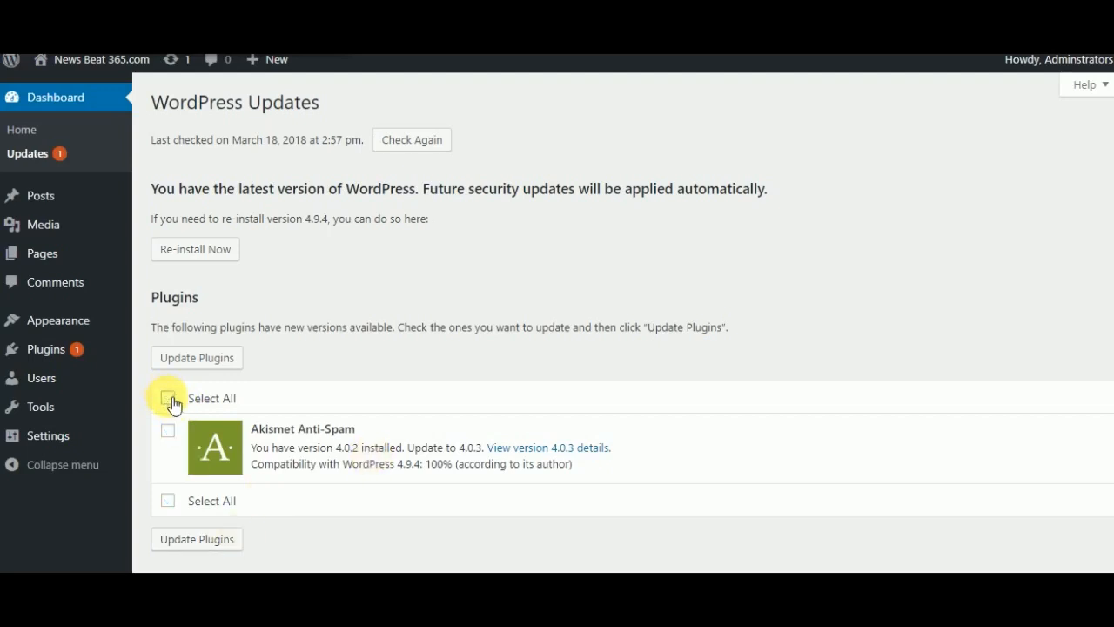
click(169, 431)
click(178, 543)
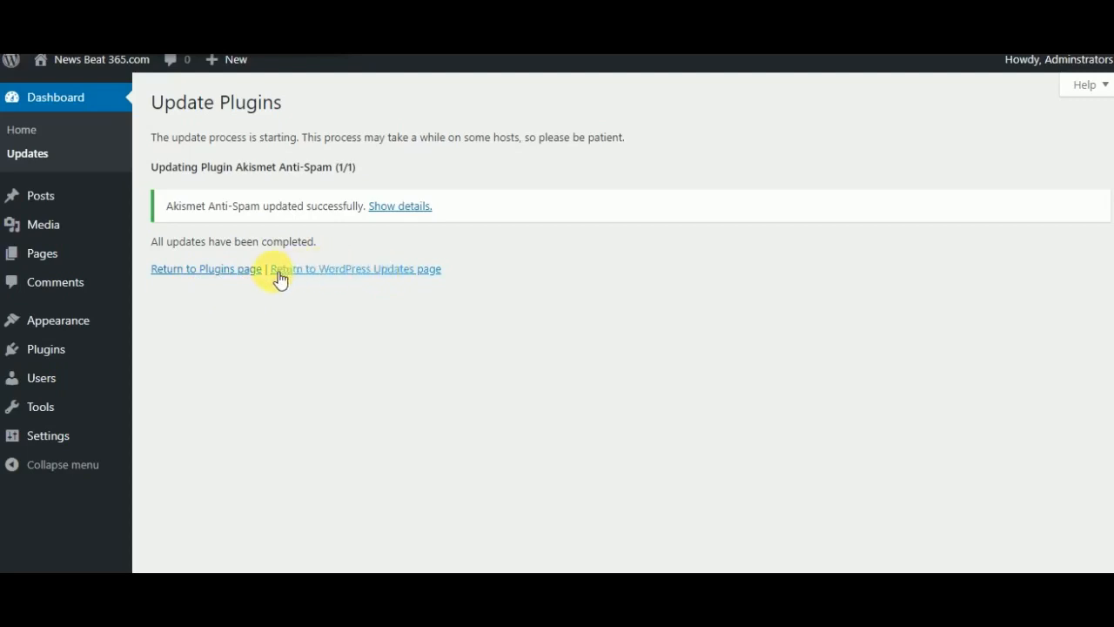
click(207, 275)
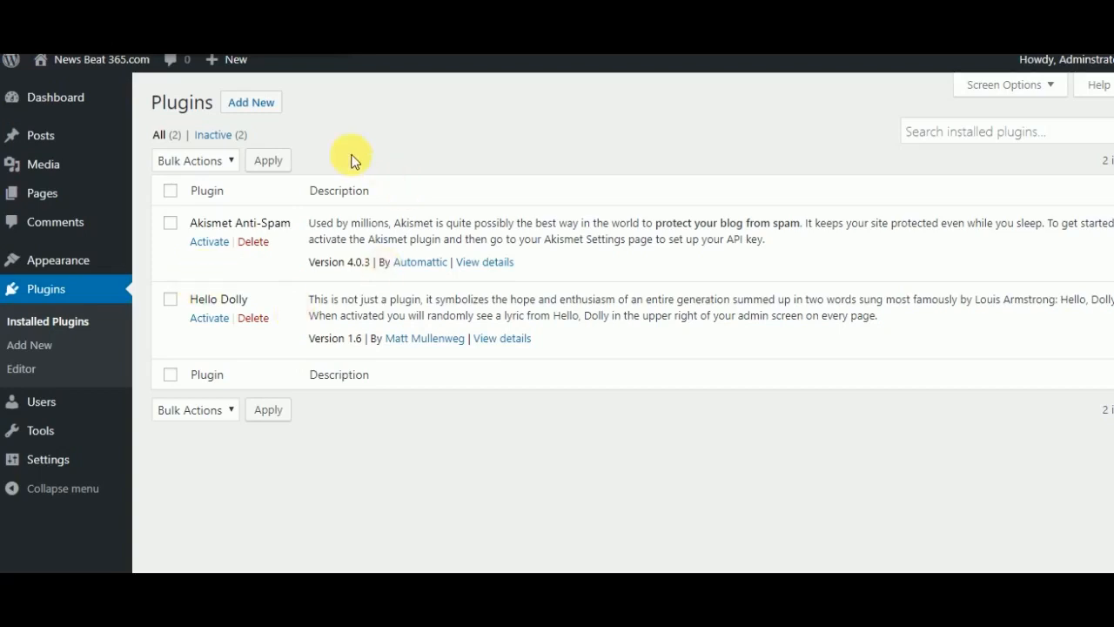
mouse_move(106, 450)
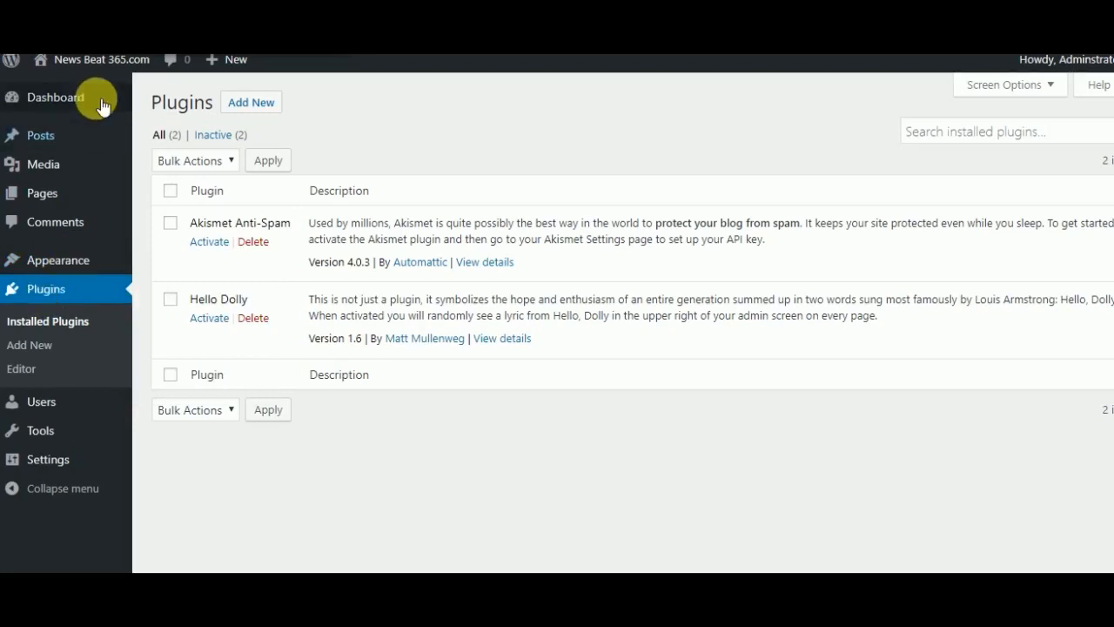
- Go to the dashboard home and return to the list of installed plugins
mouse_move(61, 100)
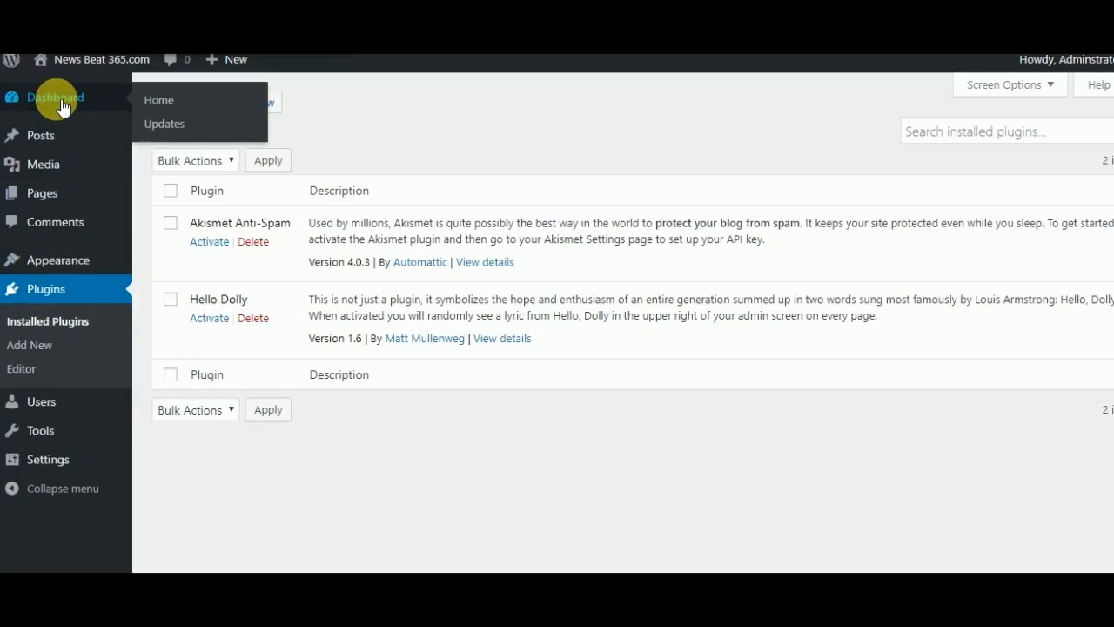
click(59, 100)
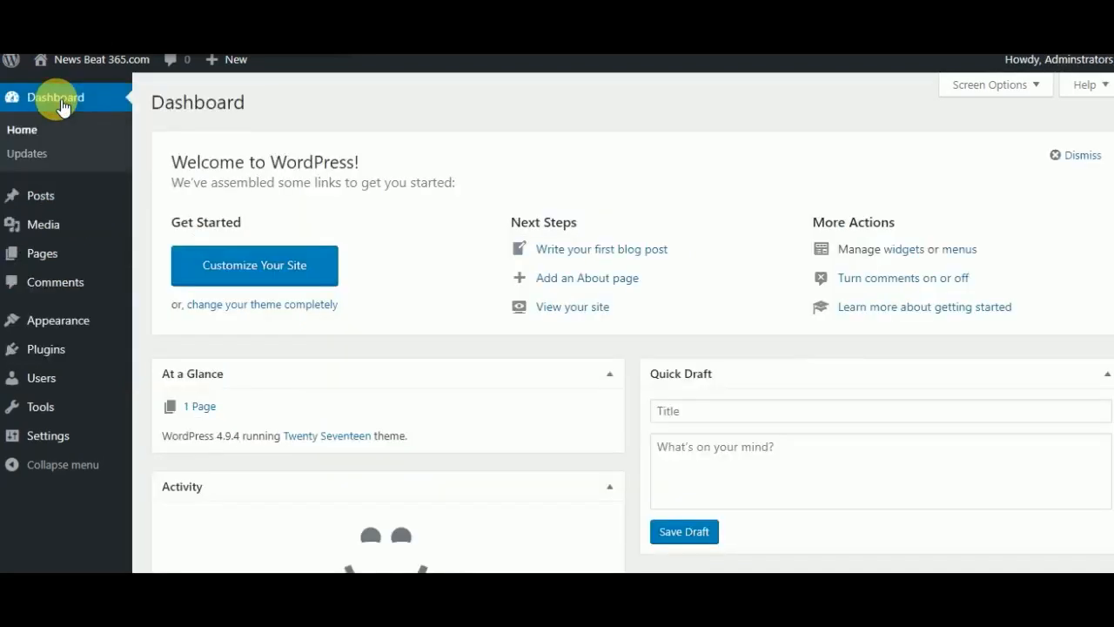
mouse_move(55, 322)
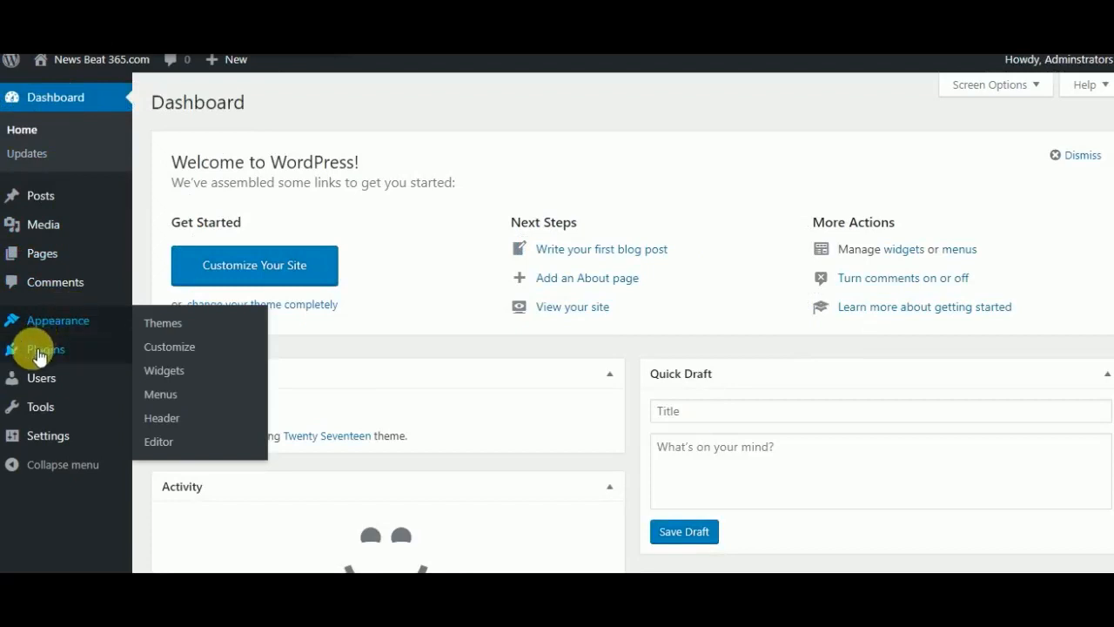
mouse_move(39, 355)
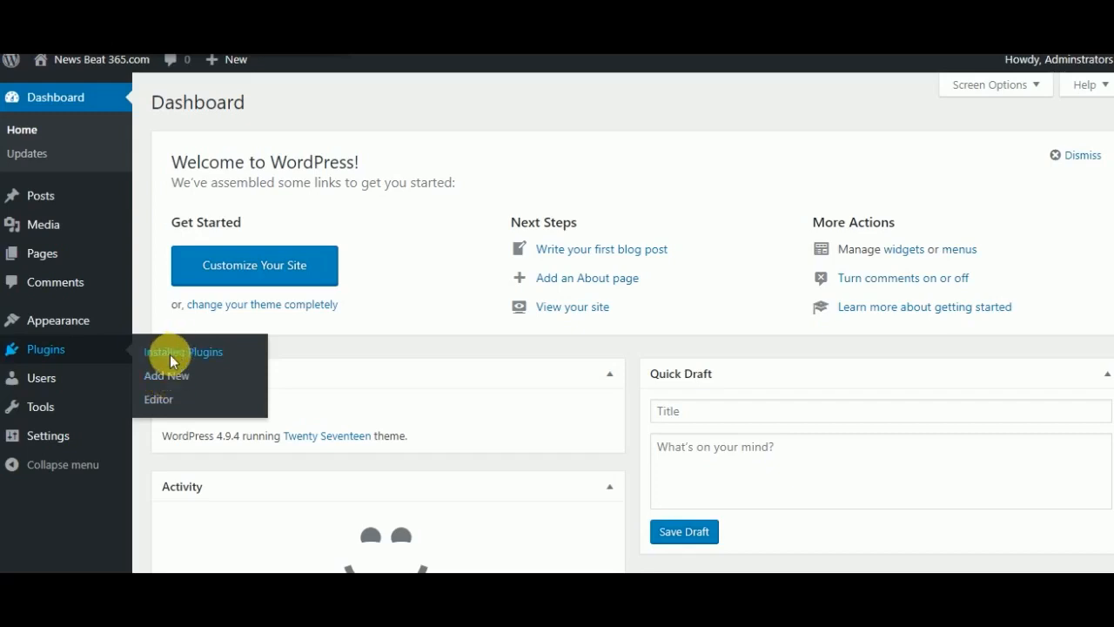
click(169, 356)
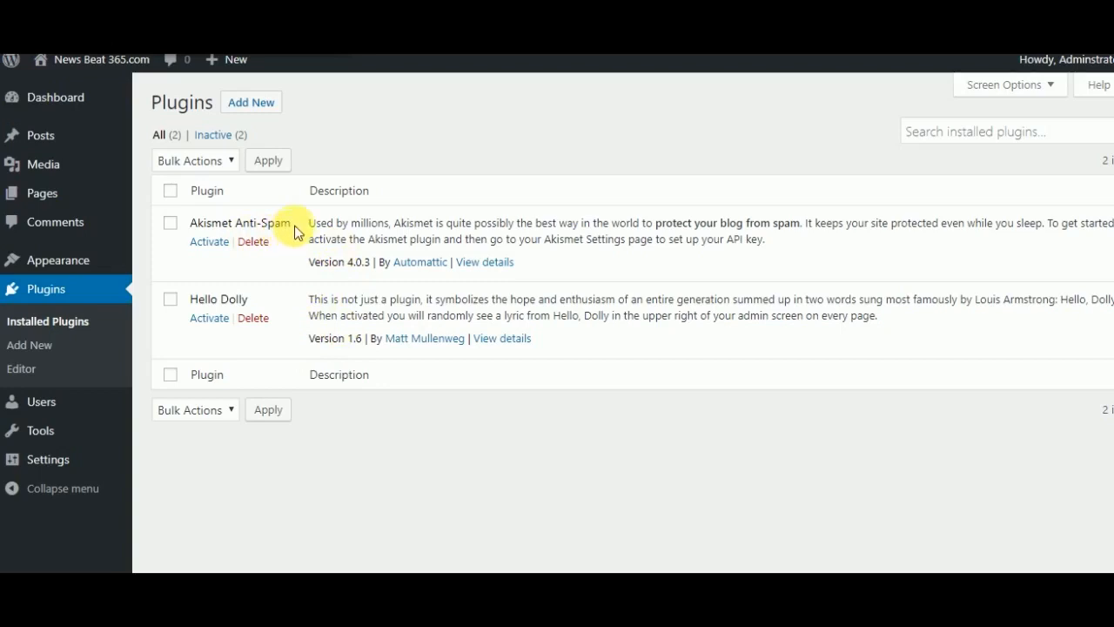
- Install the Contact Form 7 plugin from the popular plugins and activate it
click(254, 102)
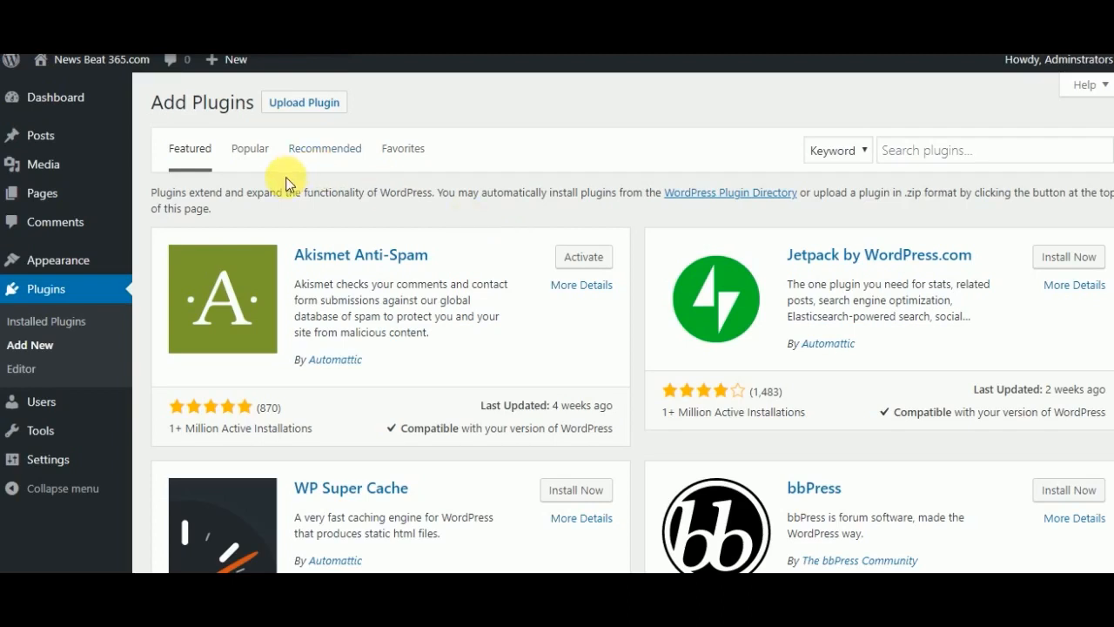
click(251, 155)
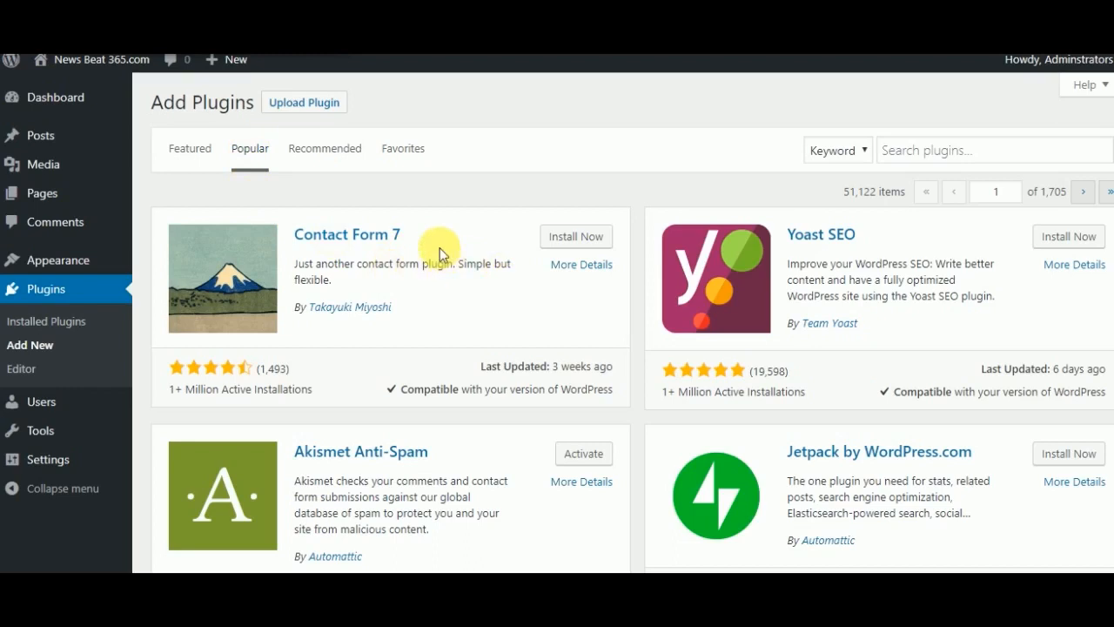
click(567, 240)
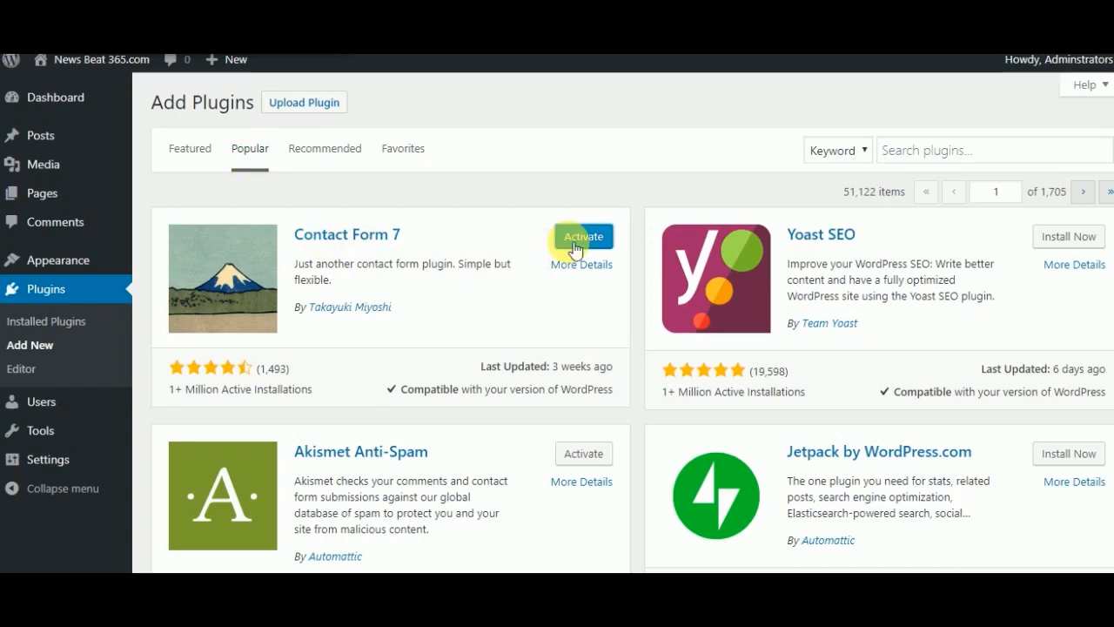
click(581, 245)
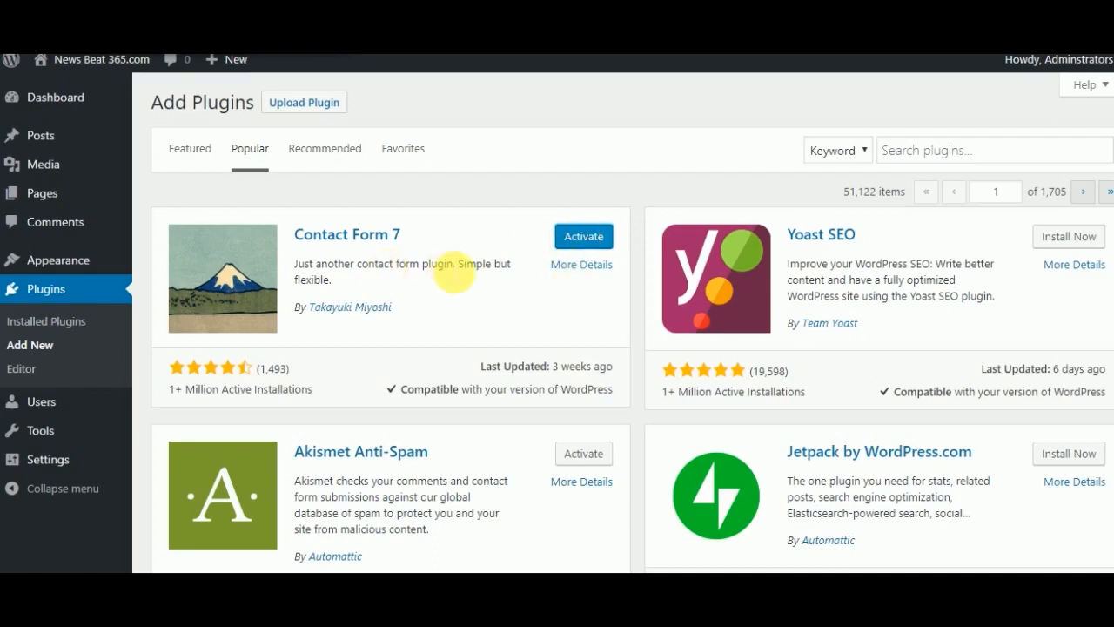
click(585, 236)
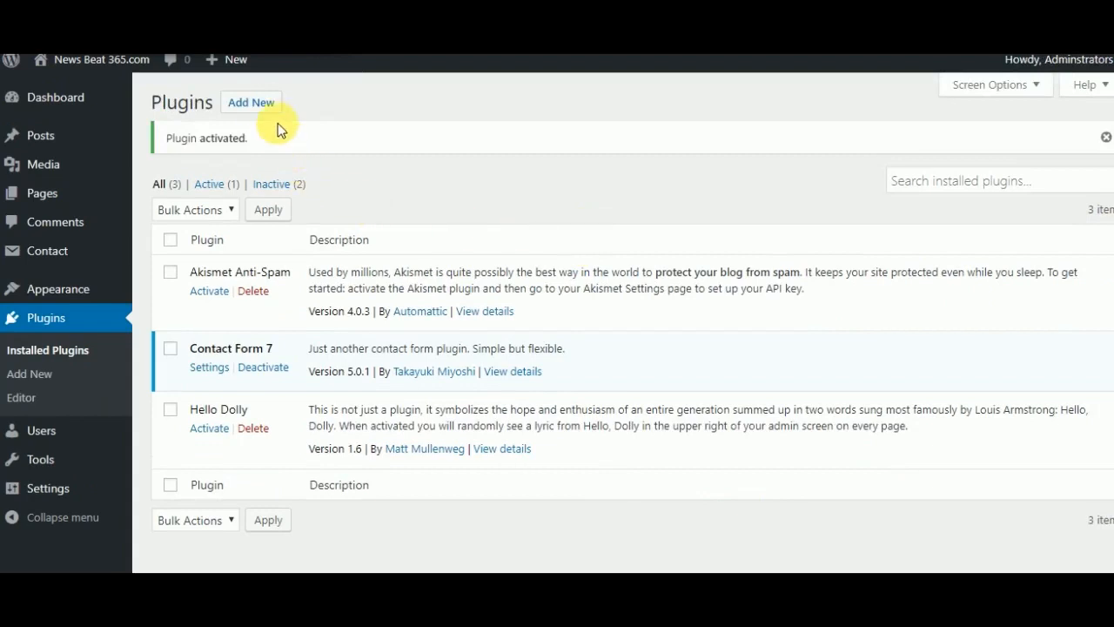
- Add the Yoast SEO plugin from the popular plugins and activate it
click(261, 103)
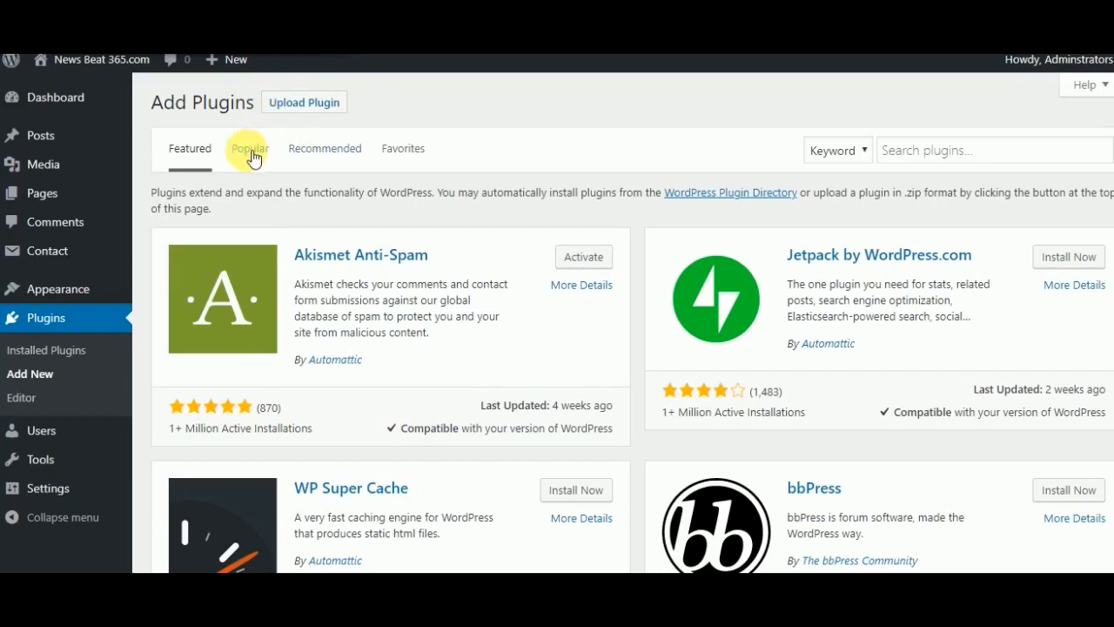
click(250, 150)
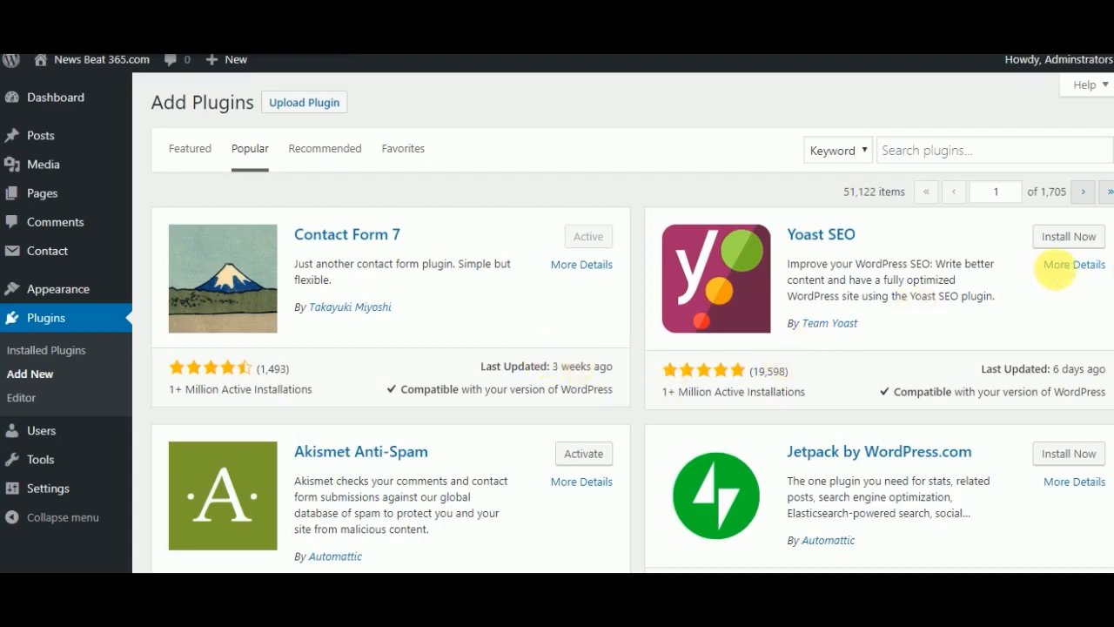
click(1067, 243)
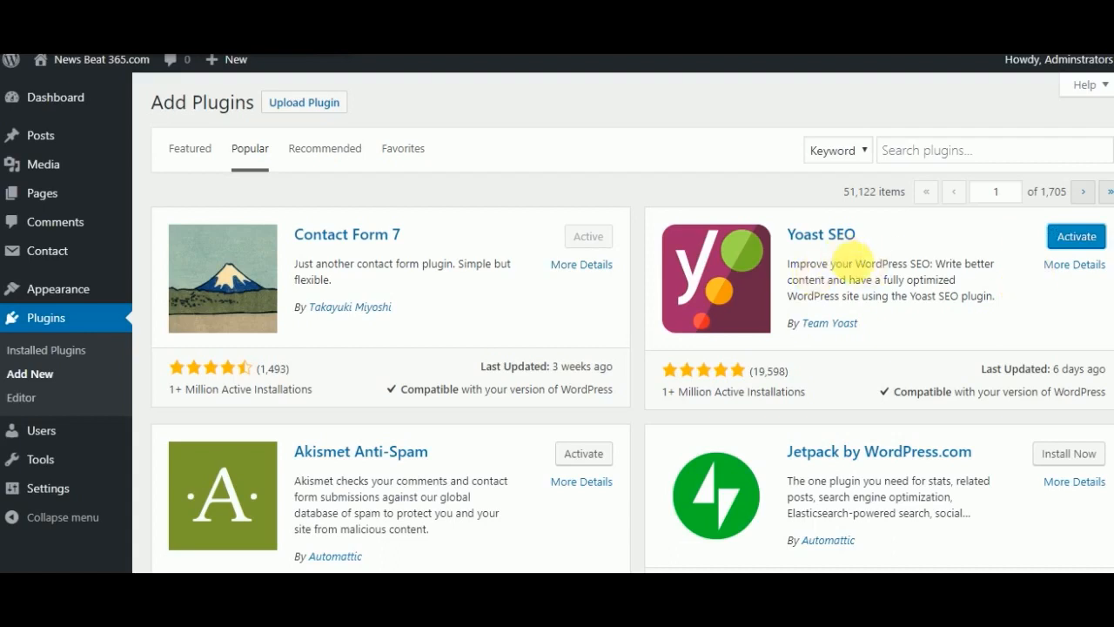
click(1077, 241)
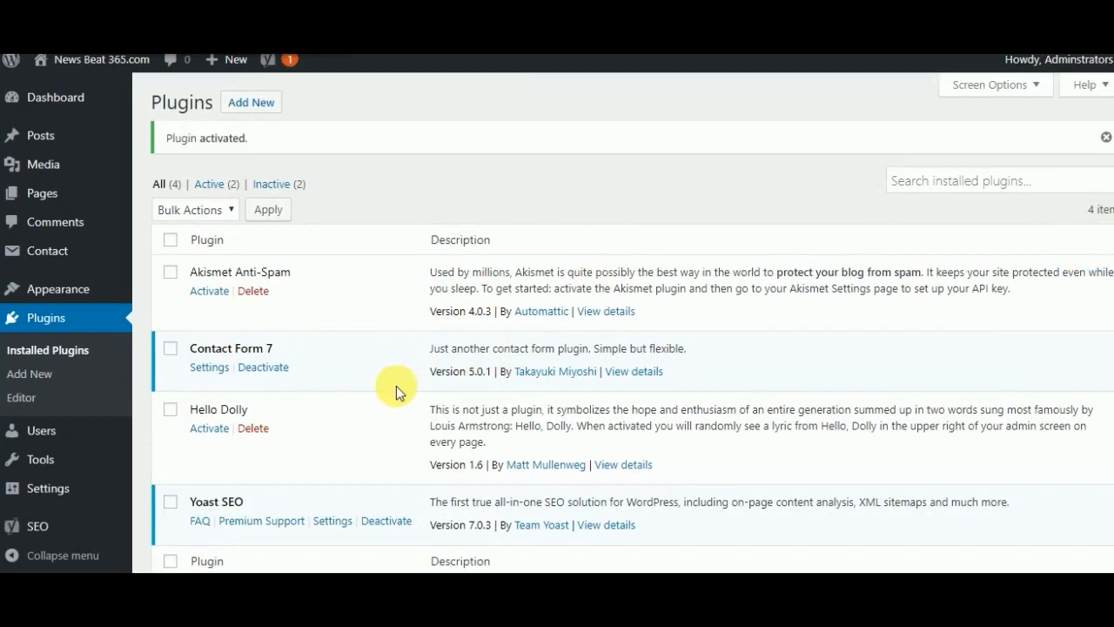
- Find Wordfence Security – Firewall & Malware Scan among the popular plugins, then install and activate it
click(252, 104)
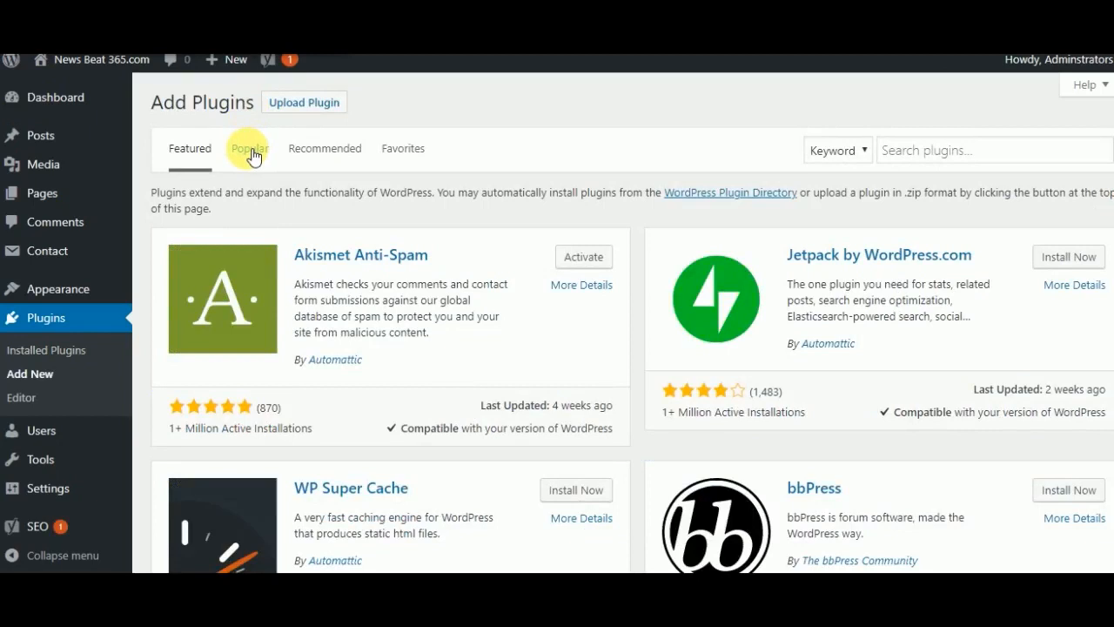
click(253, 155)
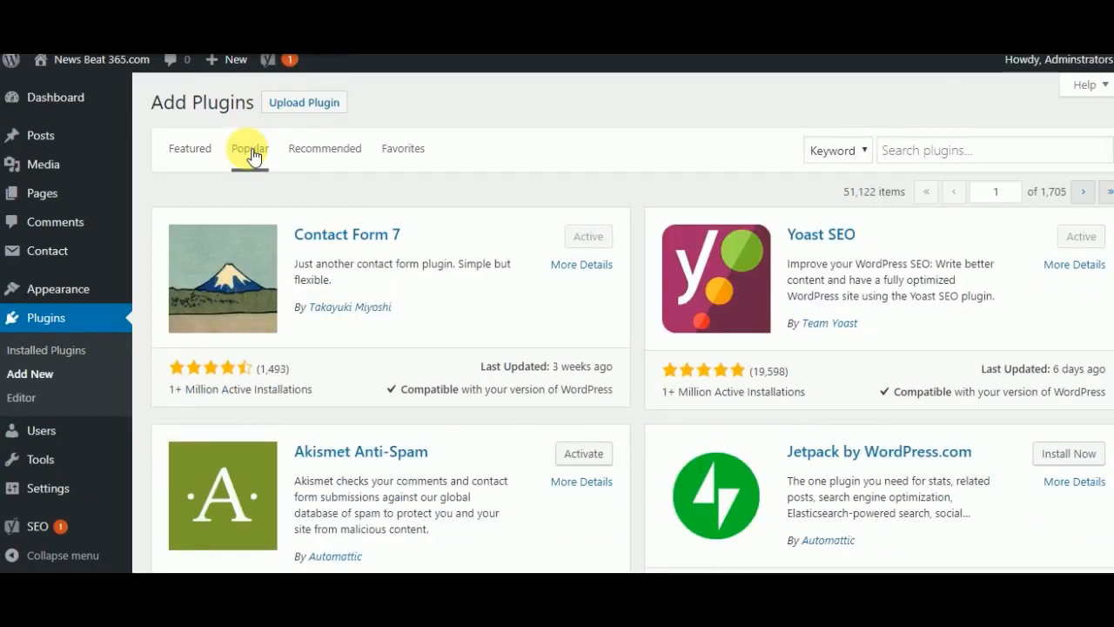
scroll(252, 155, down, 3)
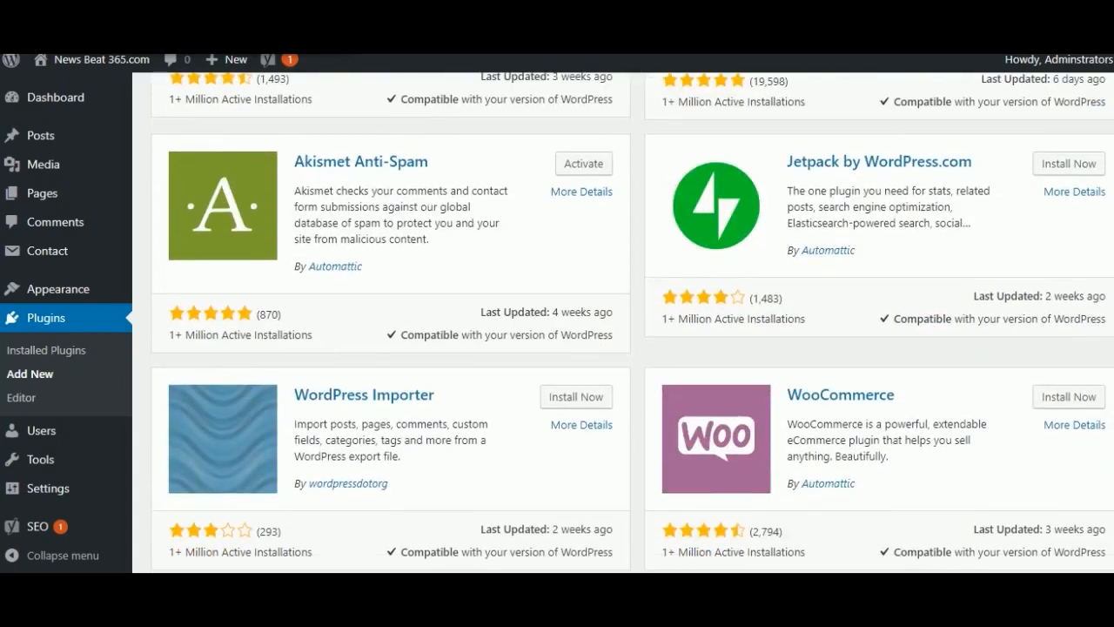
scroll(557, 322, down, 2)
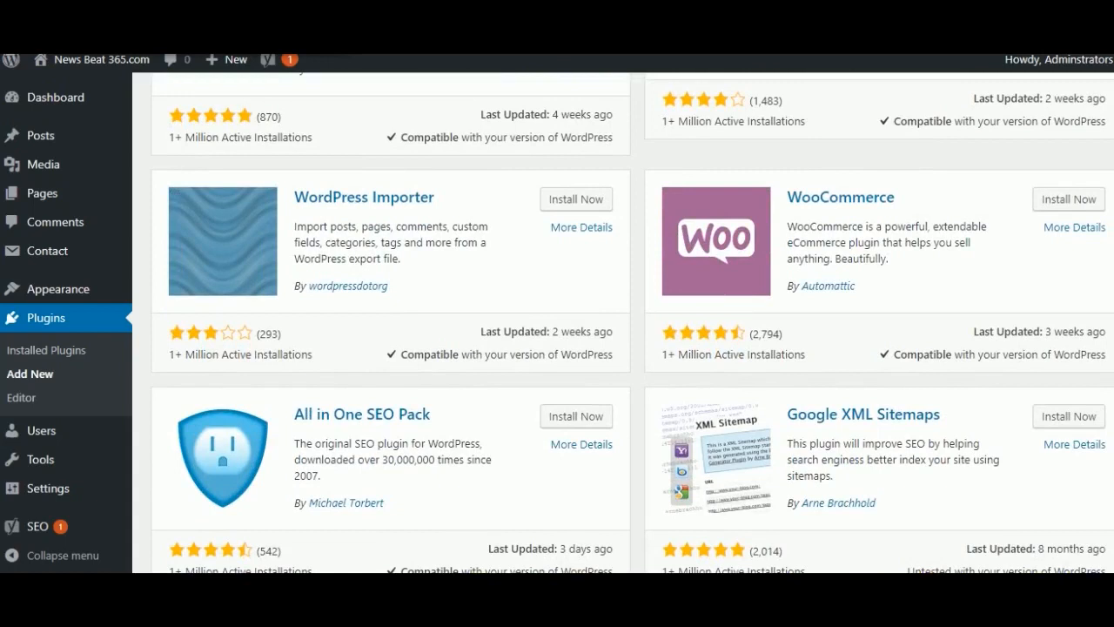
scroll(557, 322, down, 5)
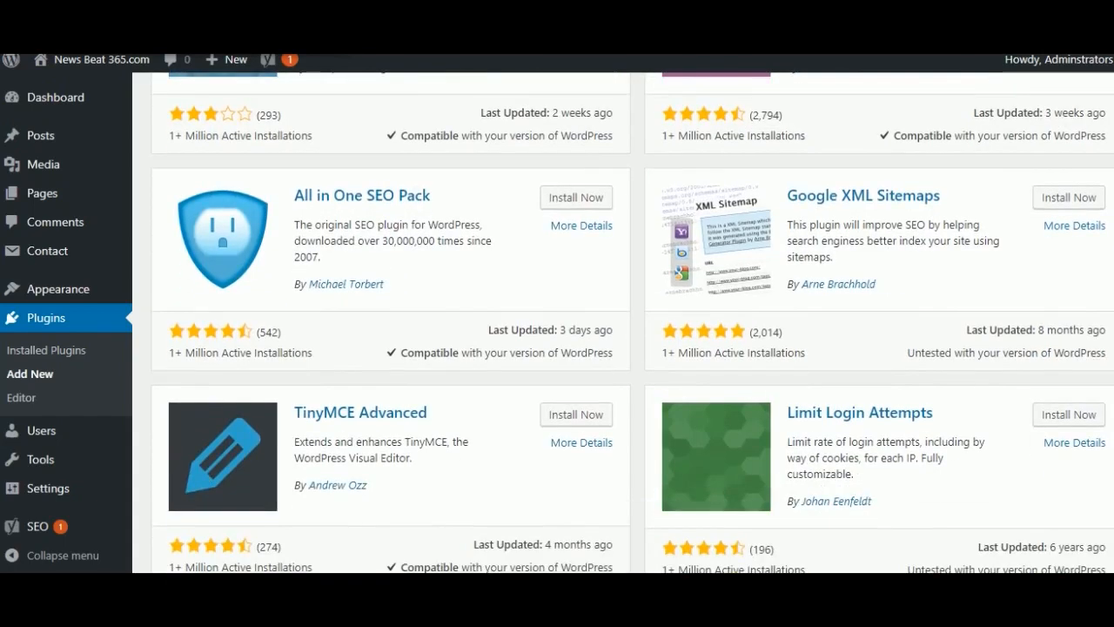
scroll(557, 322, down, 2)
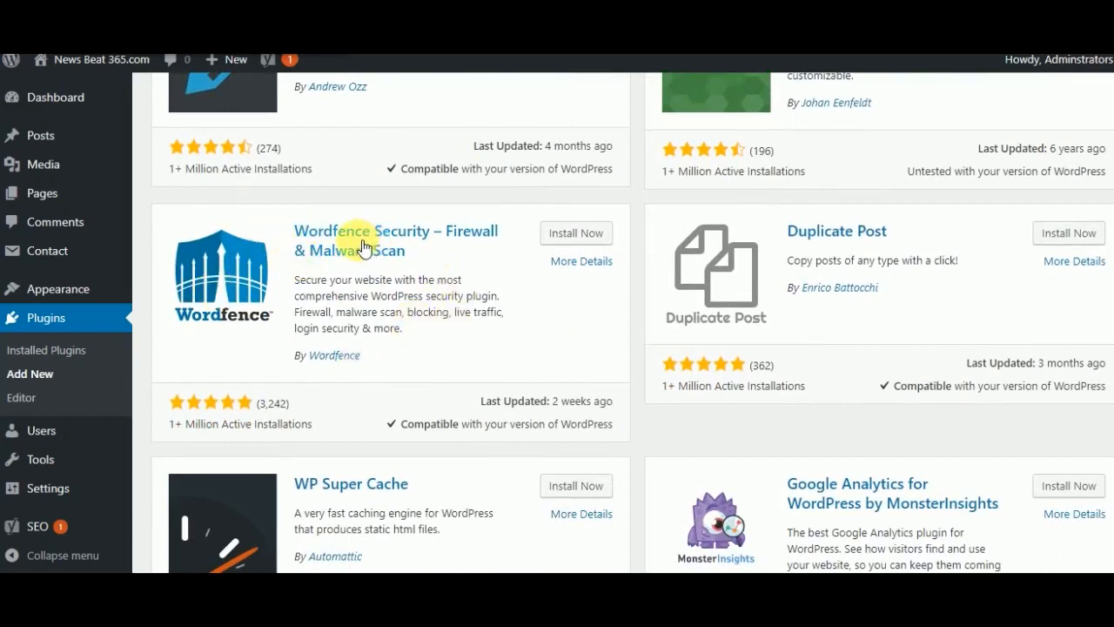
click(574, 235)
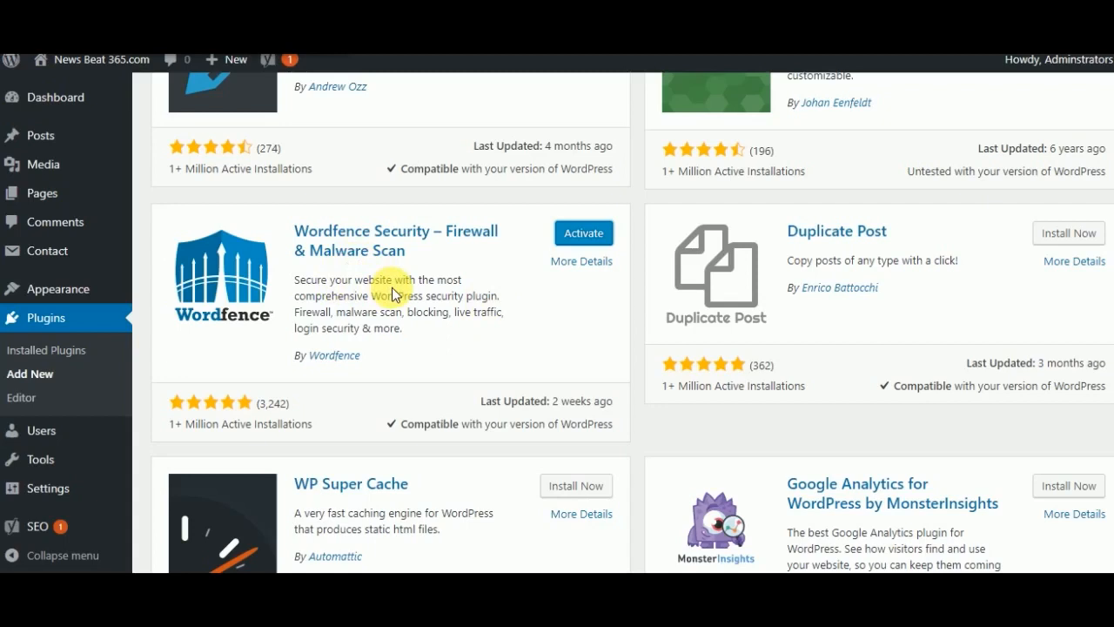
click(567, 235)
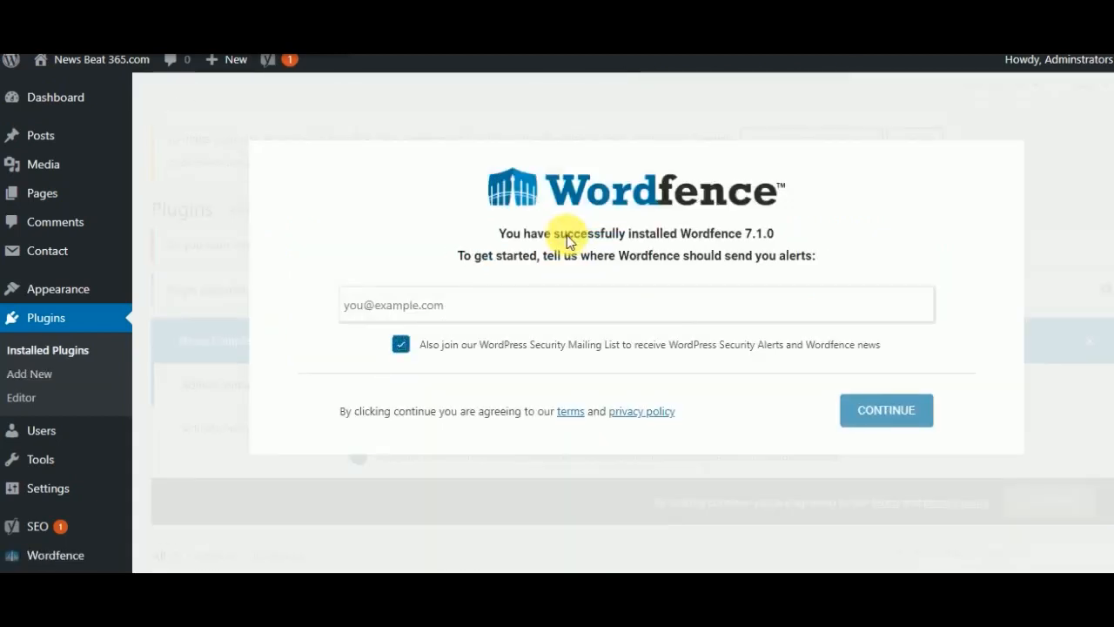
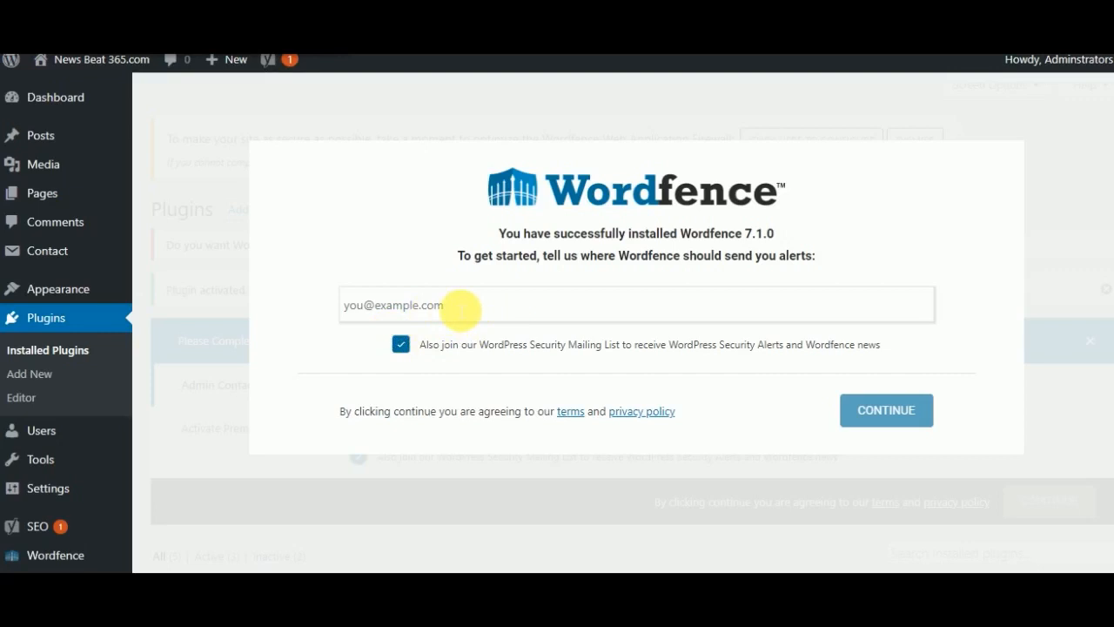
- Submit the Wordfence alert e-mail setup with the security mailing list option enabled and decline the premium license key
click(871, 418)
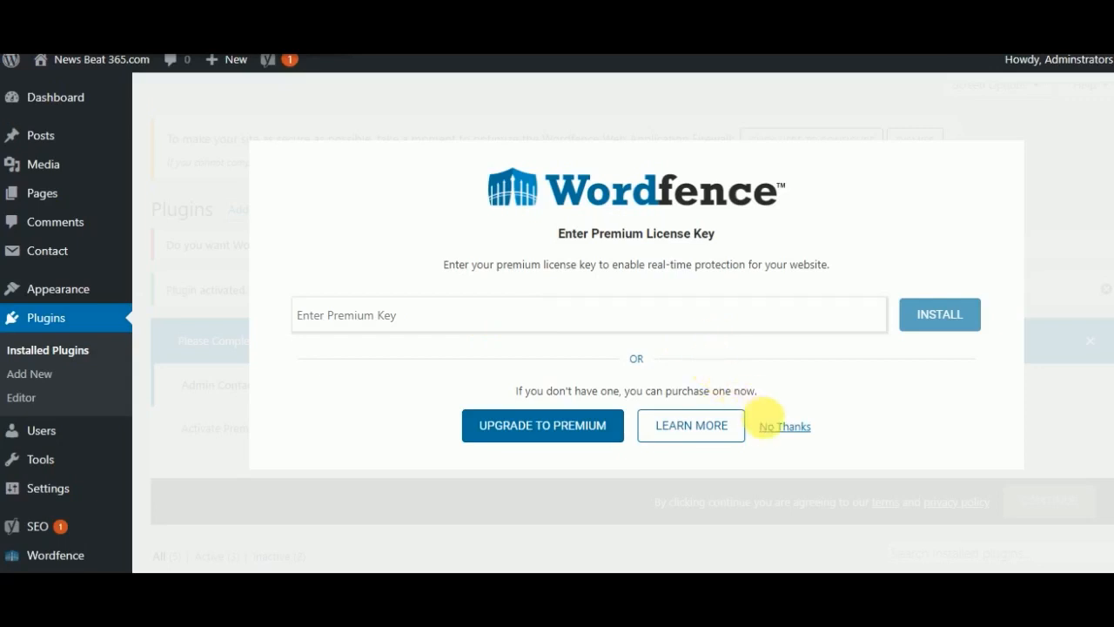
click(788, 429)
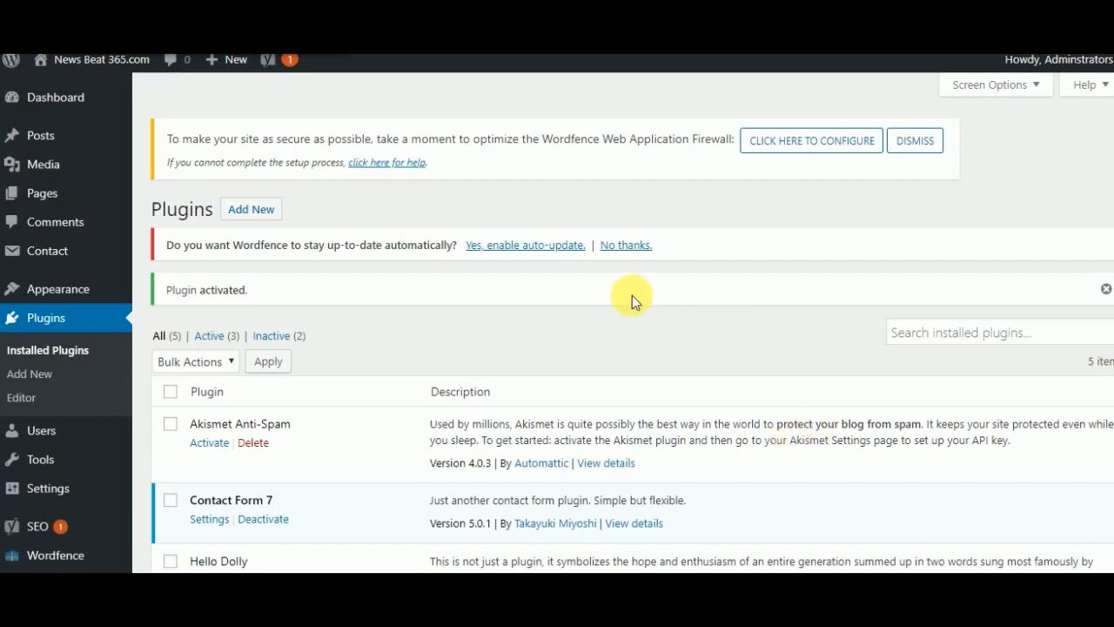
- Search the plugin directory for "toc", then install and activate Table of Contents Plus
click(255, 212)
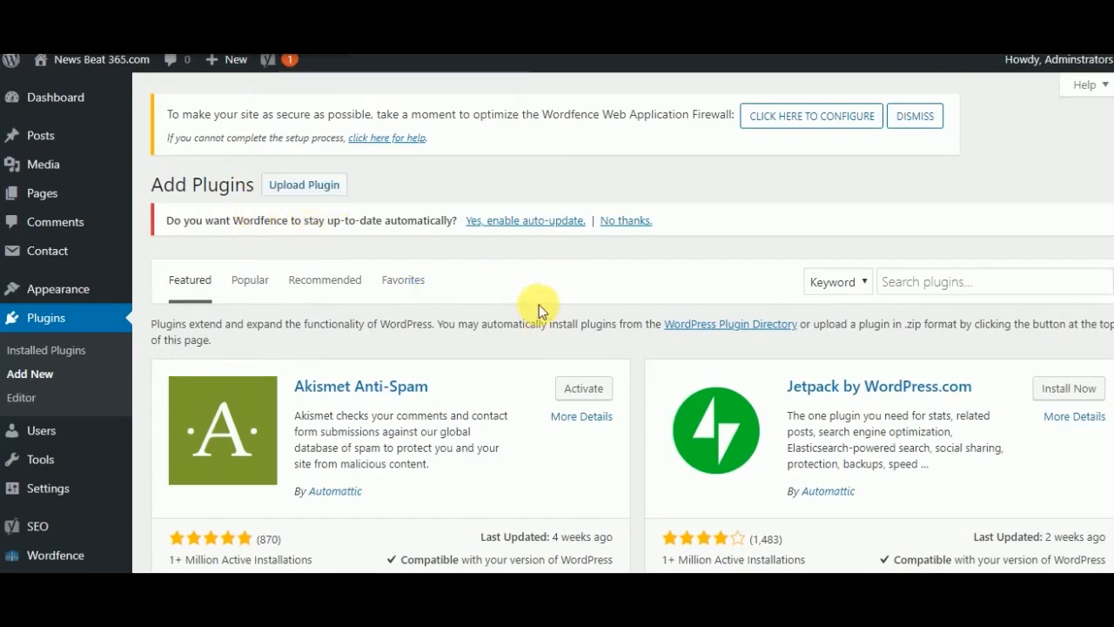
click(909, 291)
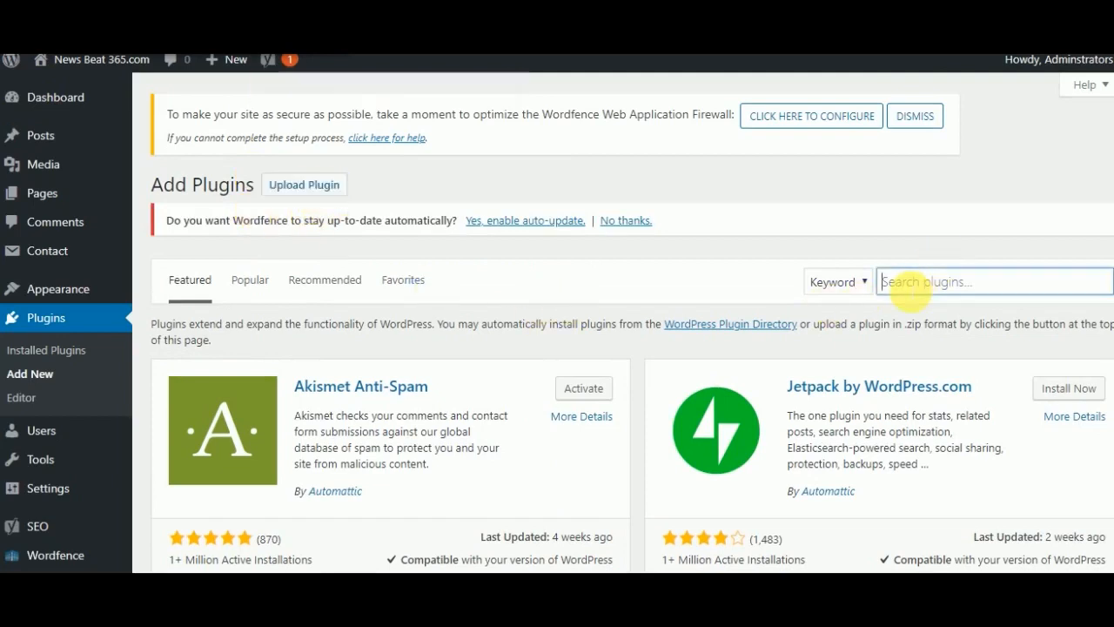
text(toc)
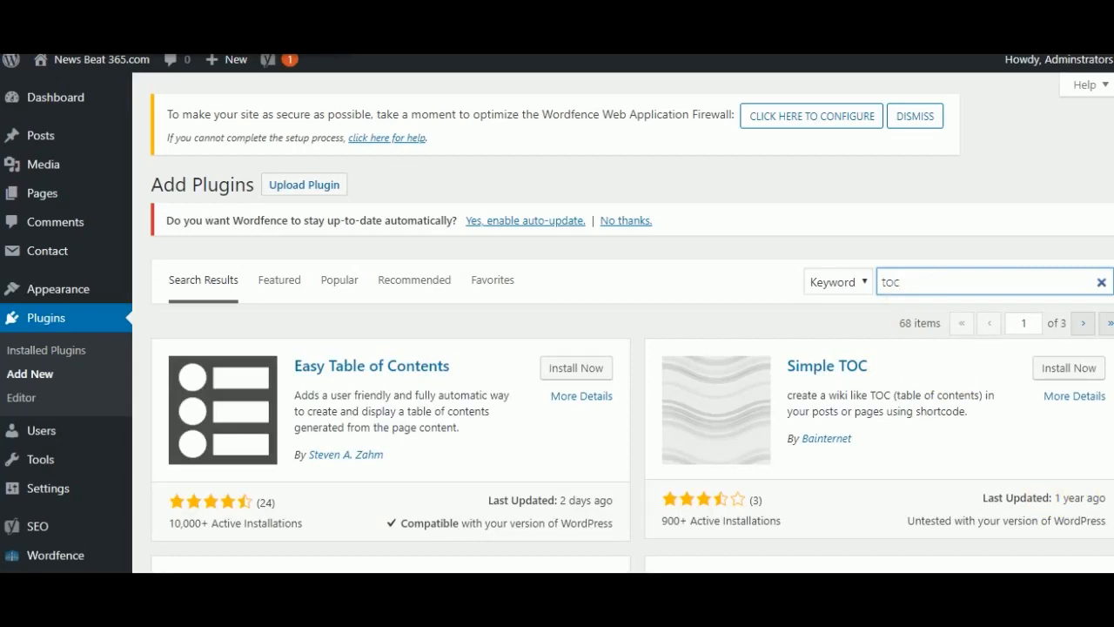
scroll(623, 348, down, 3)
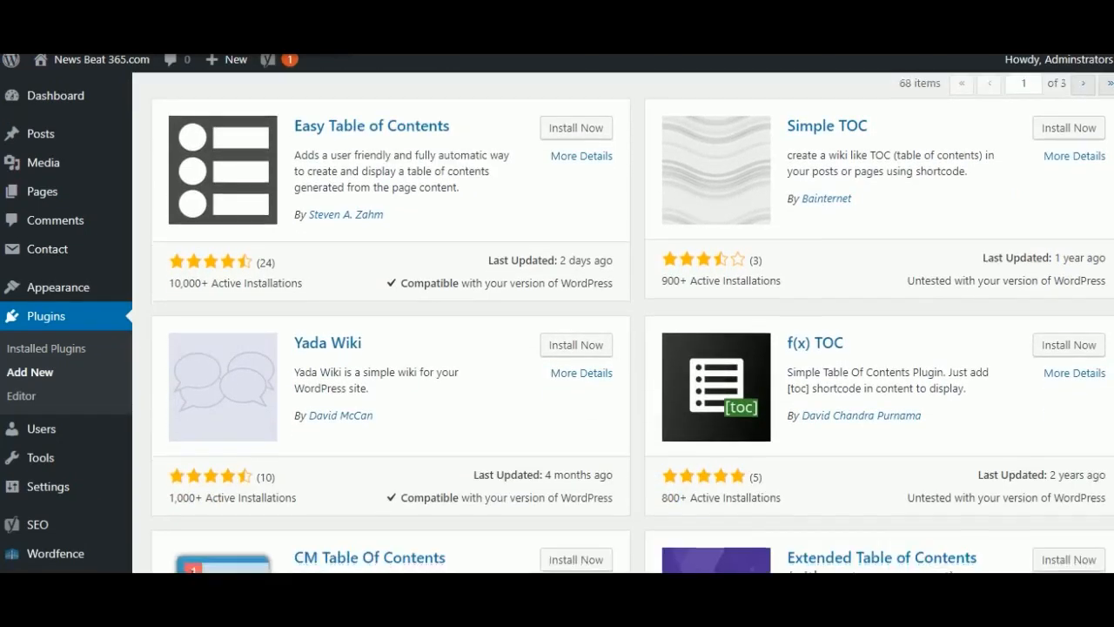
scroll(623, 348, down, 3)
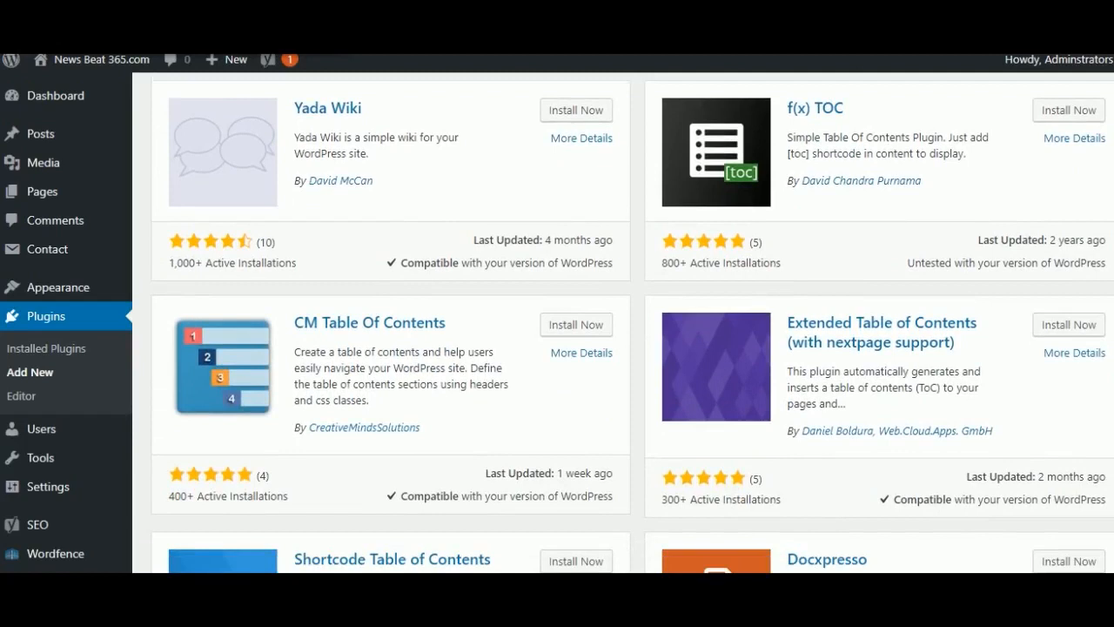
scroll(624, 348, down, 1)
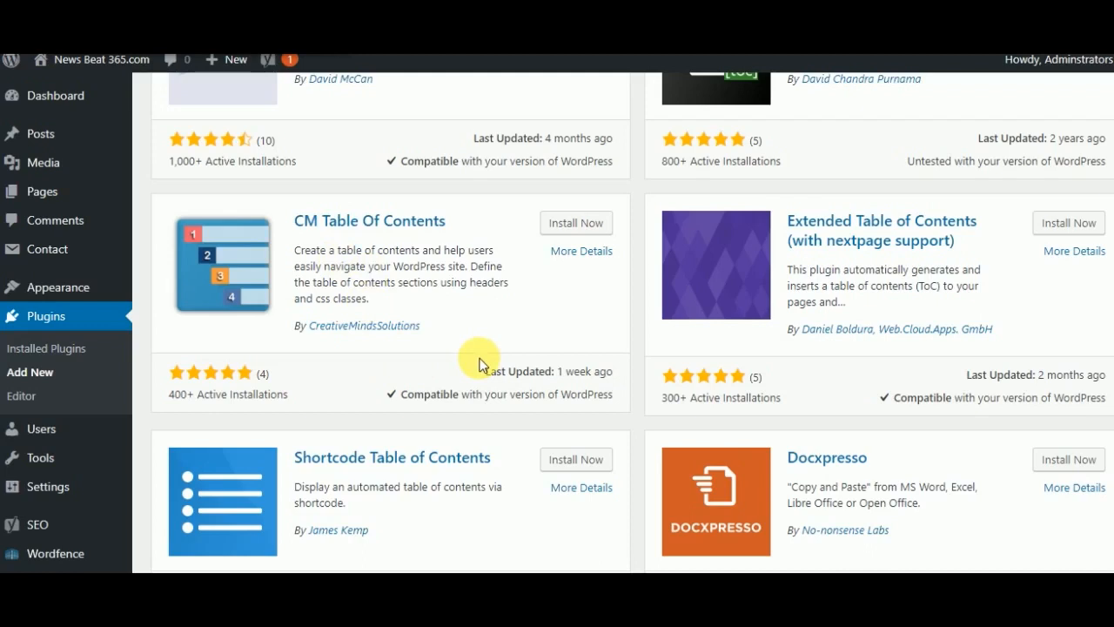
scroll(480, 364, down, 4)
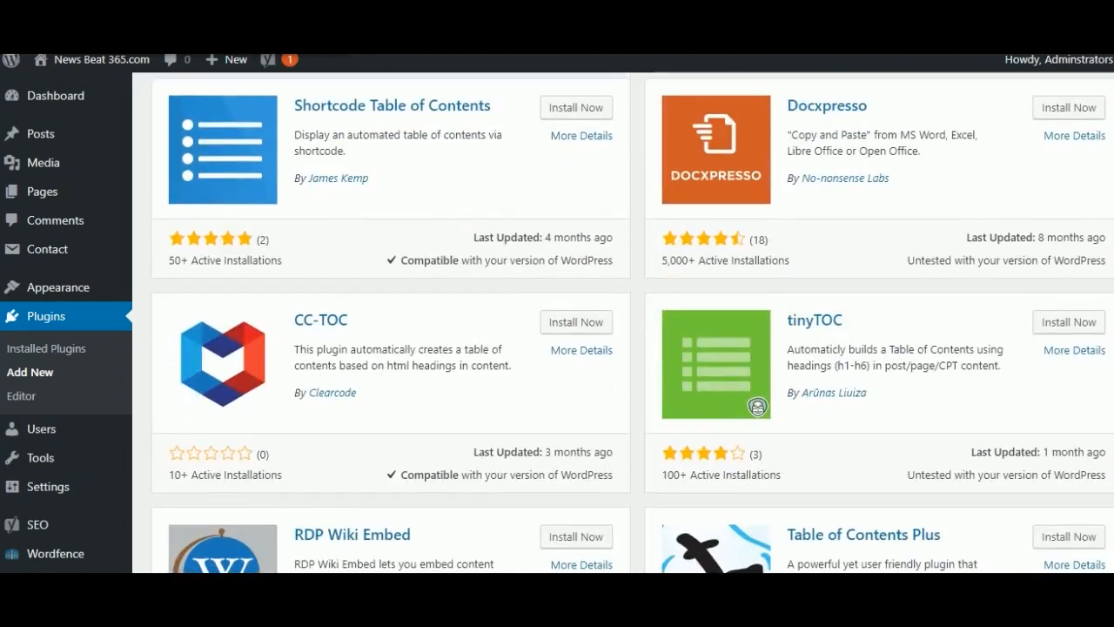
scroll(479, 364, down, 3)
scroll(583, 420, down, 1)
scroll(583, 419, down, 3)
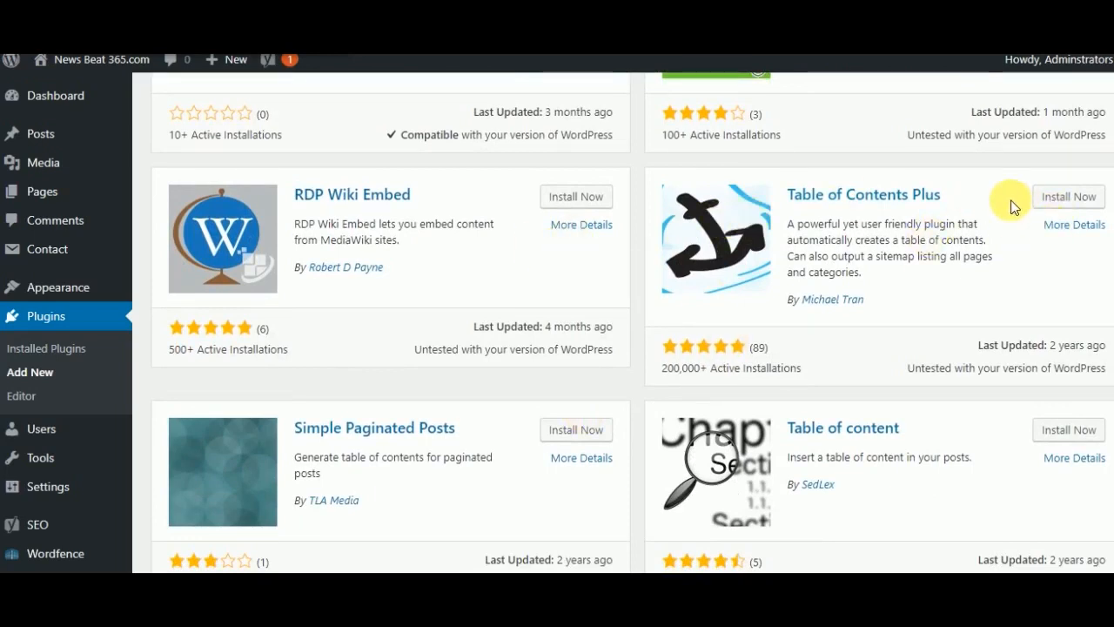
click(1077, 199)
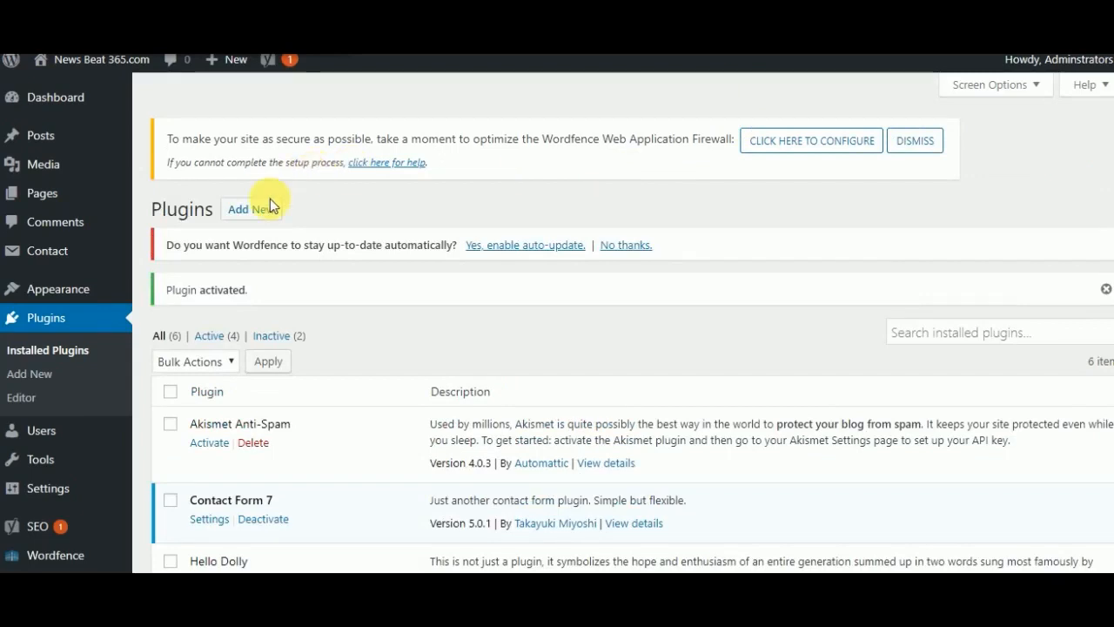
- Set the site's permalink structure to Post name and save the change
mouse_move(82, 440)
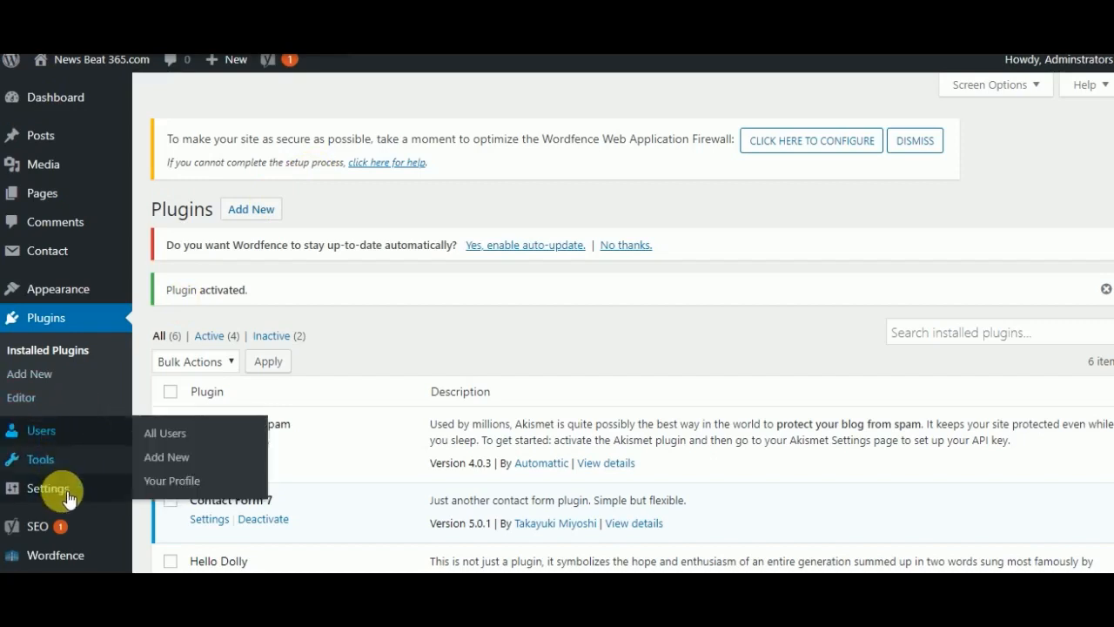
mouse_move(63, 496)
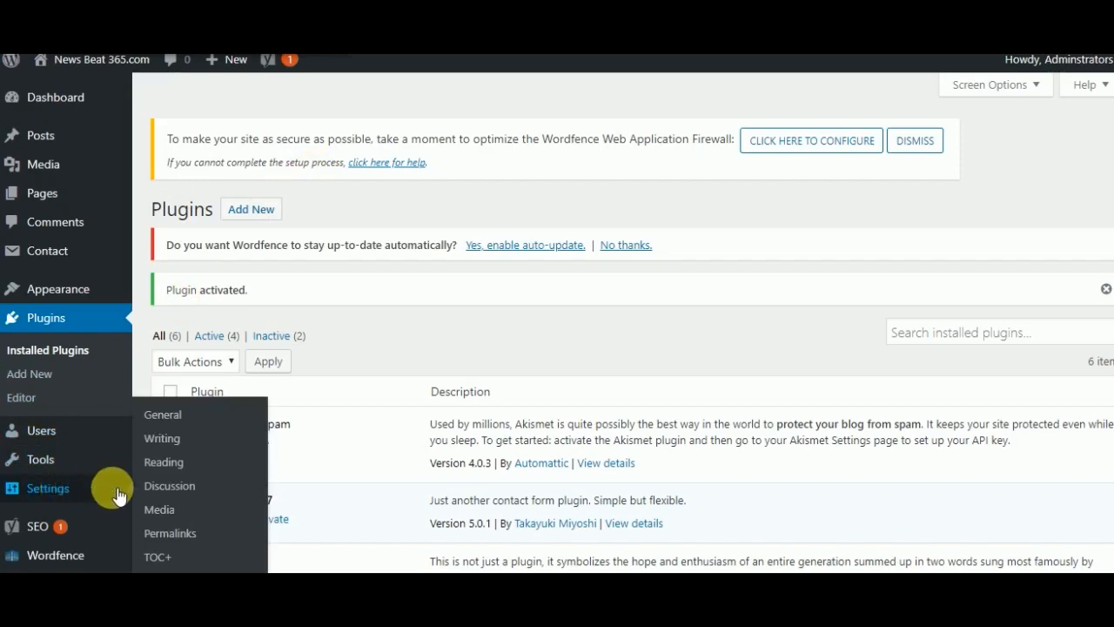
click(173, 534)
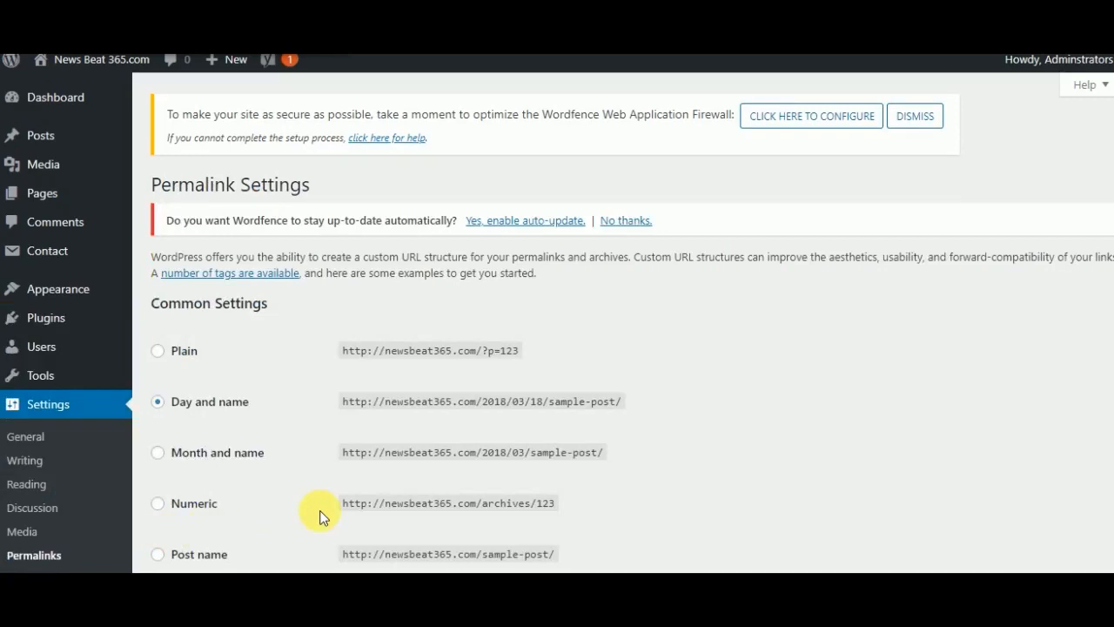
scroll(320, 515, down, 3)
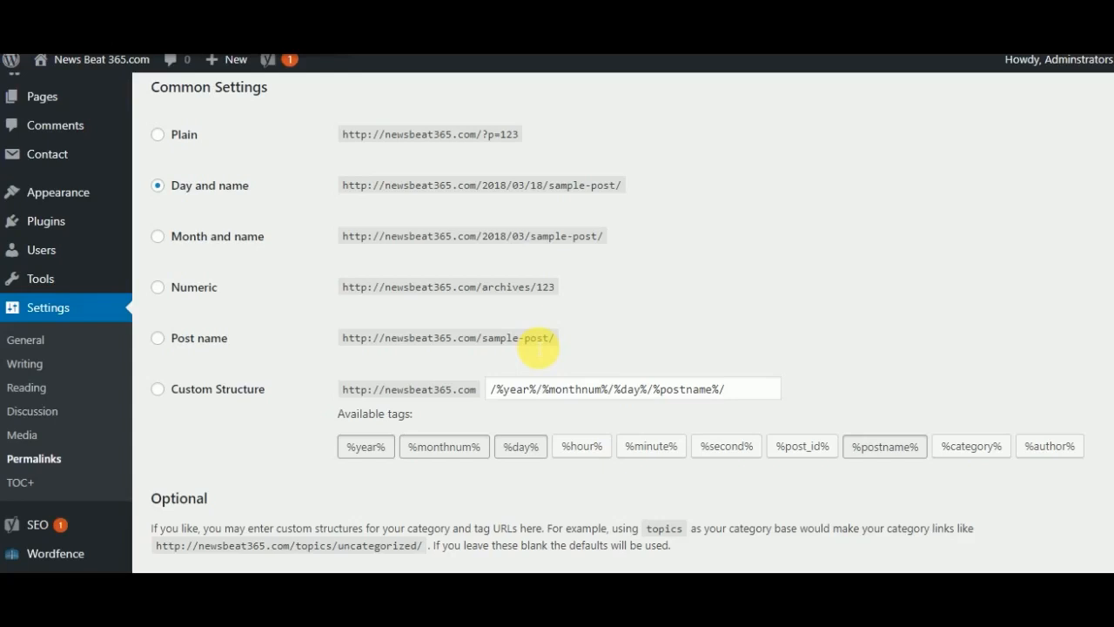
click(162, 342)
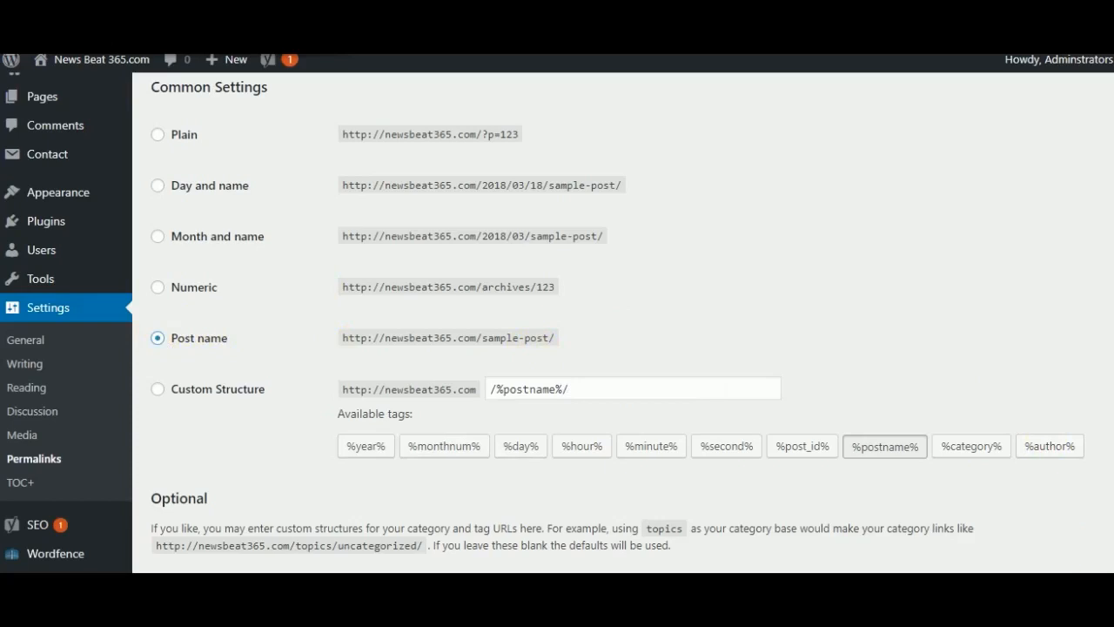
scroll(872, 490, down, 2)
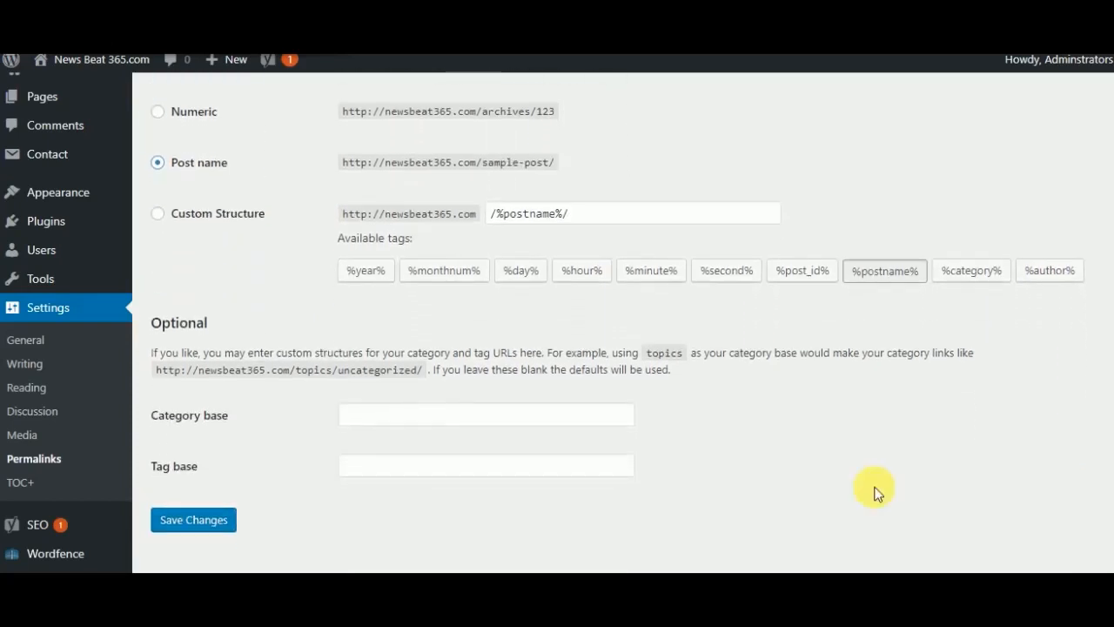
click(170, 526)
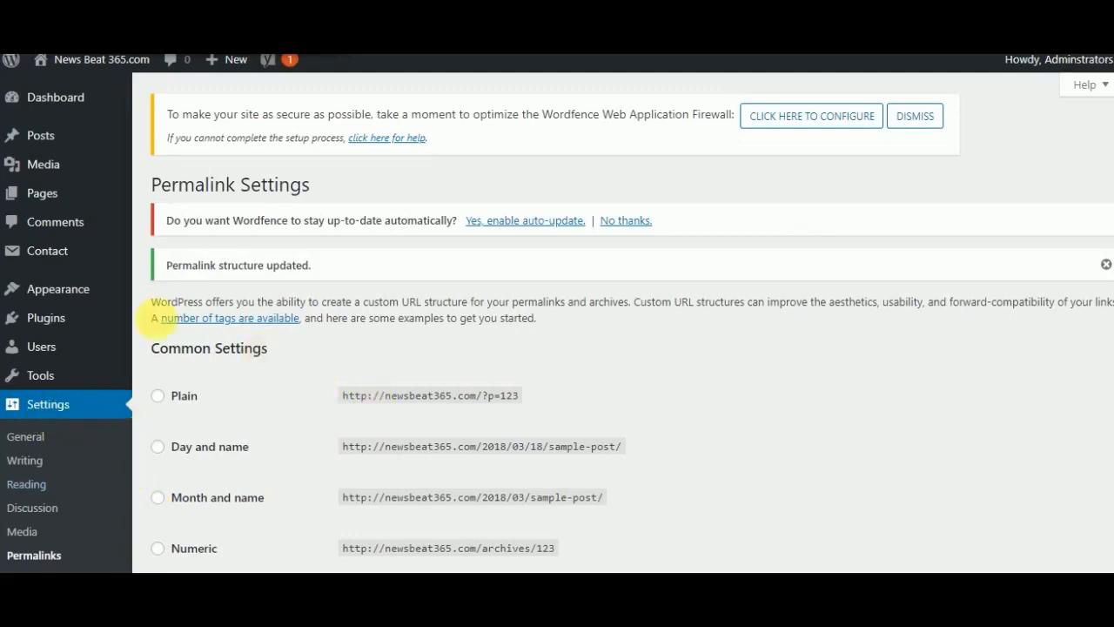
- In the TOC+ settings, set the position to After first heading and enable auto insert for posts
mouse_move(70, 294)
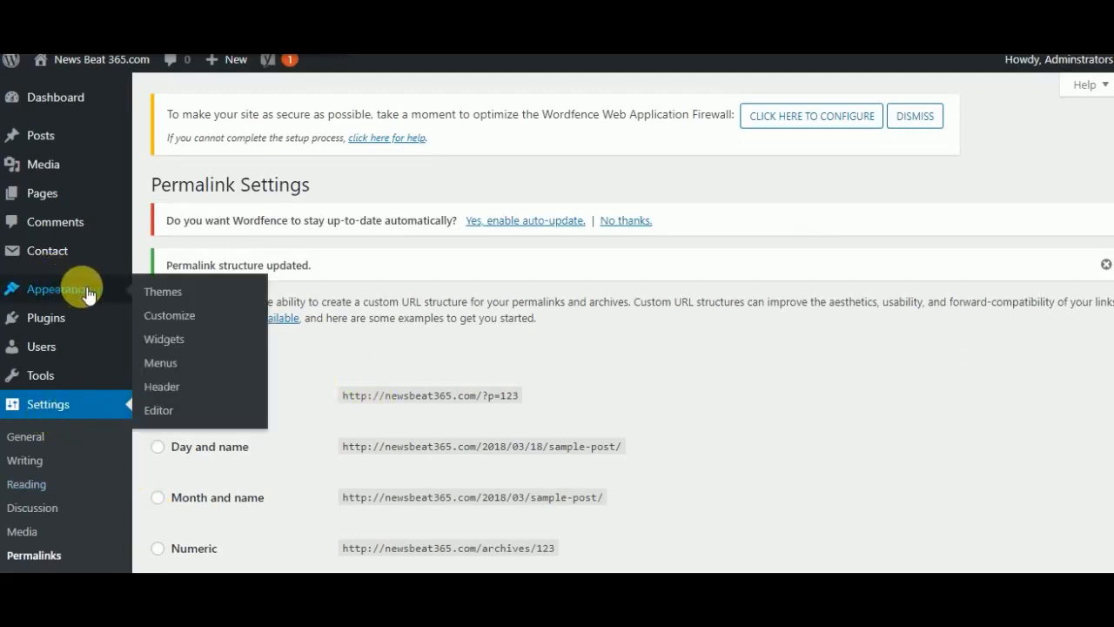
mouse_move(152, 378)
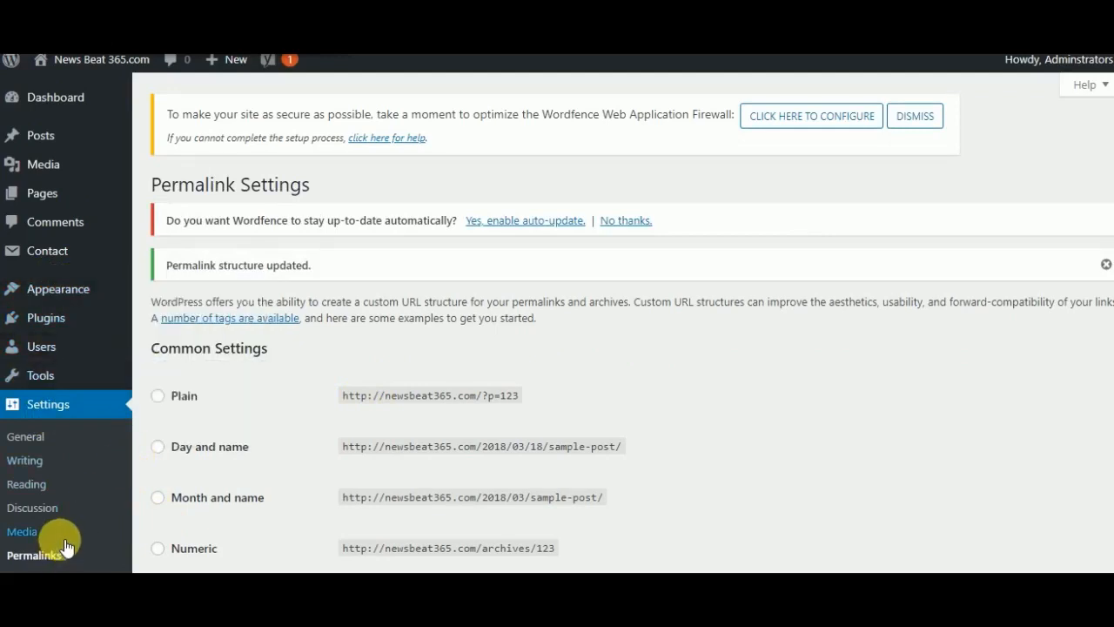
scroll(209, 366, down, 1)
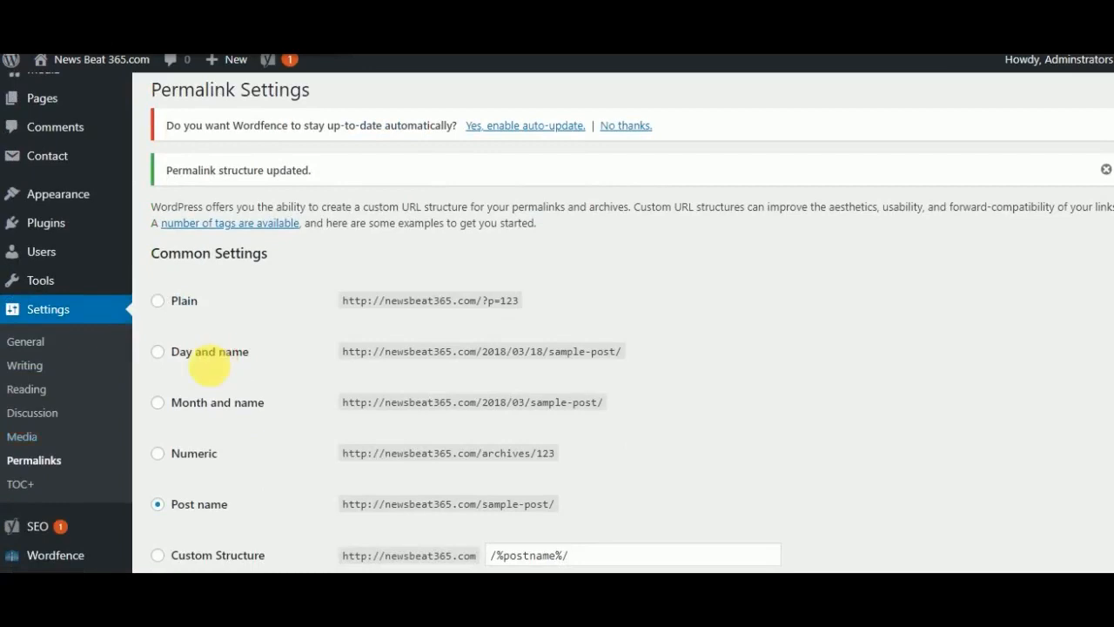
click(21, 489)
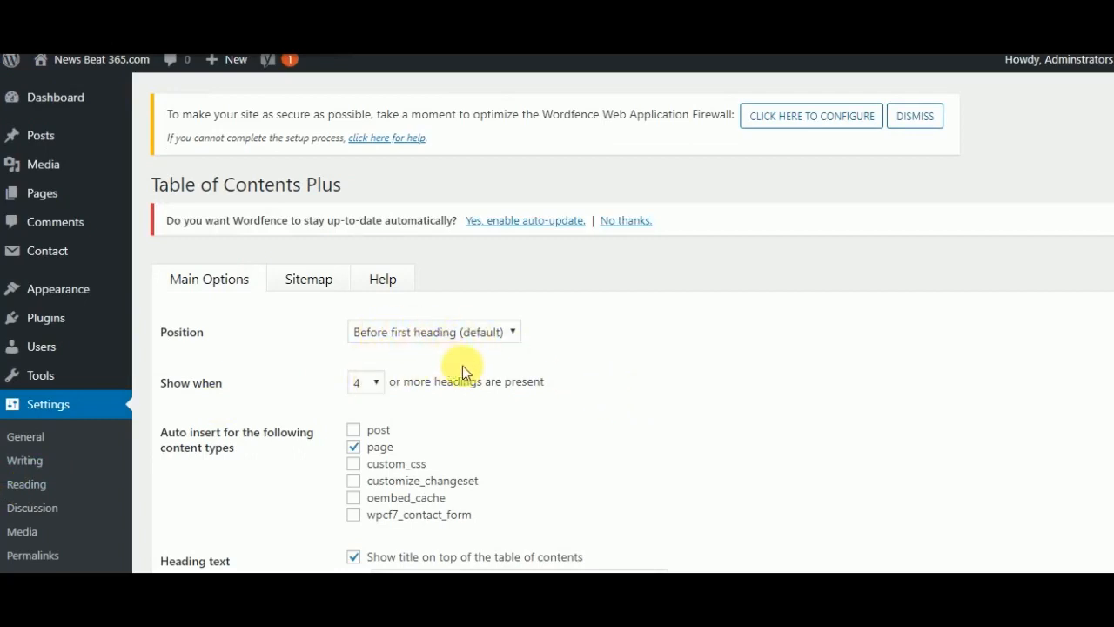
click(514, 334)
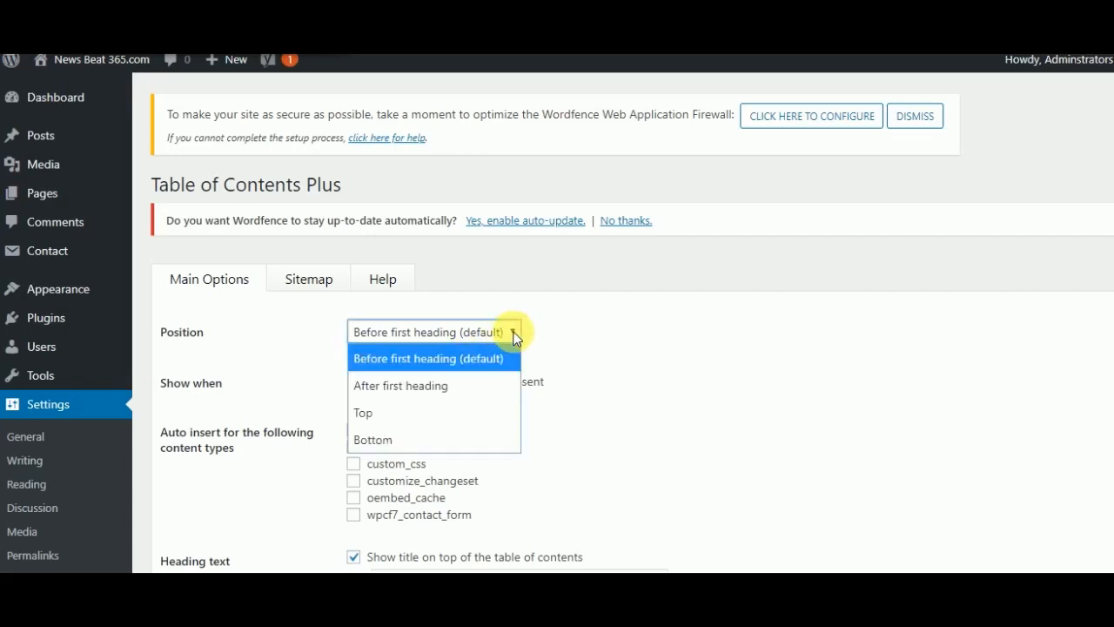
click(415, 385)
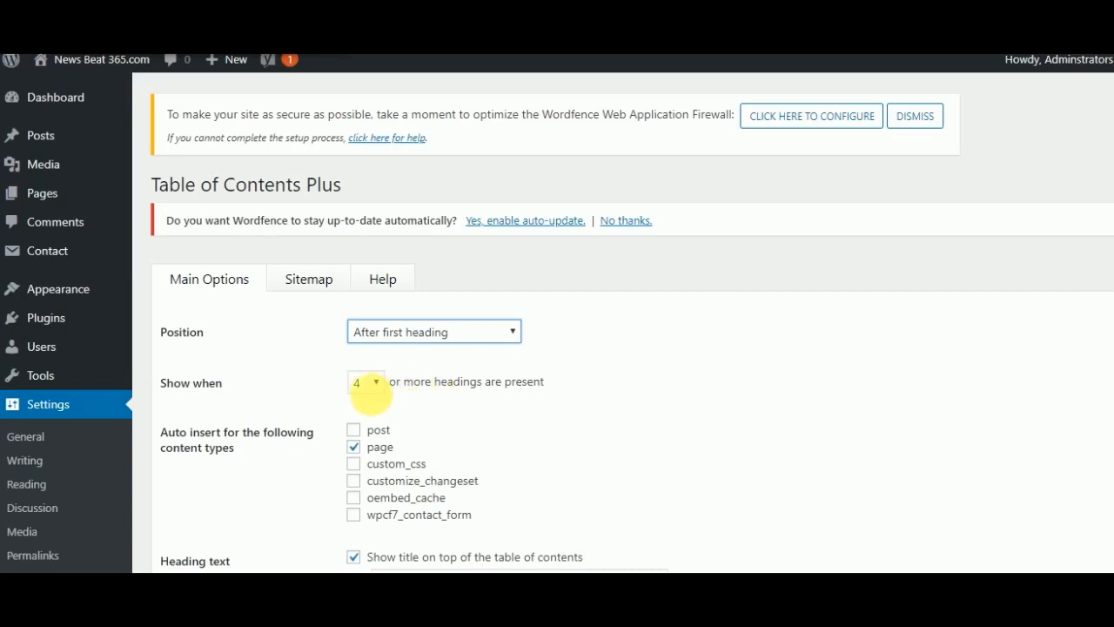
click(356, 430)
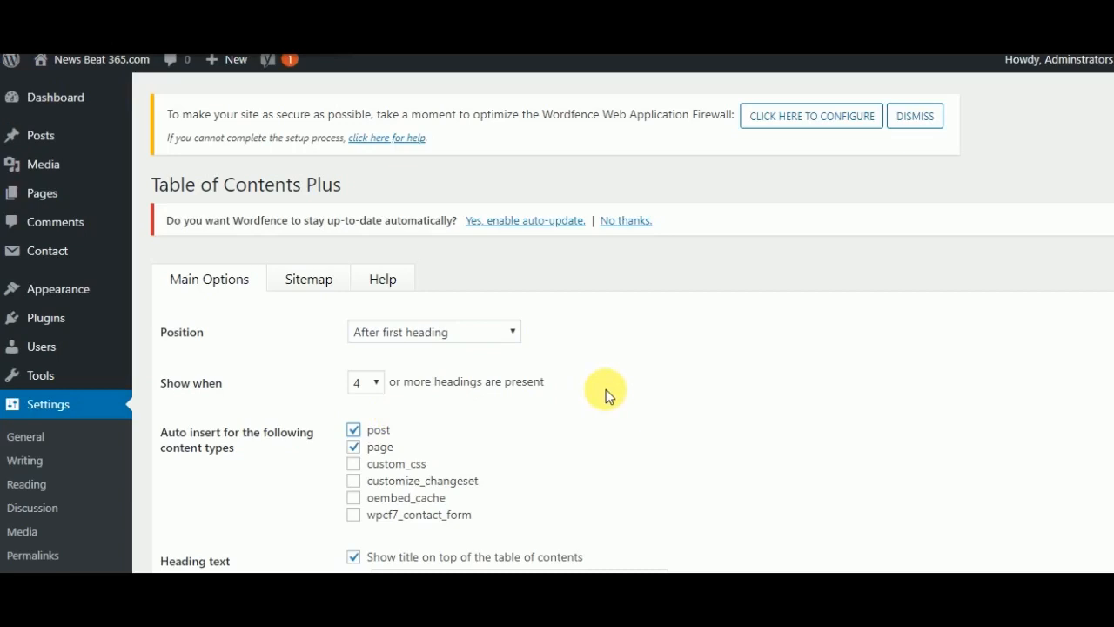
- Replace the table of contents heading text with "In This Article Learn About.."
scroll(605, 389, down, 3)
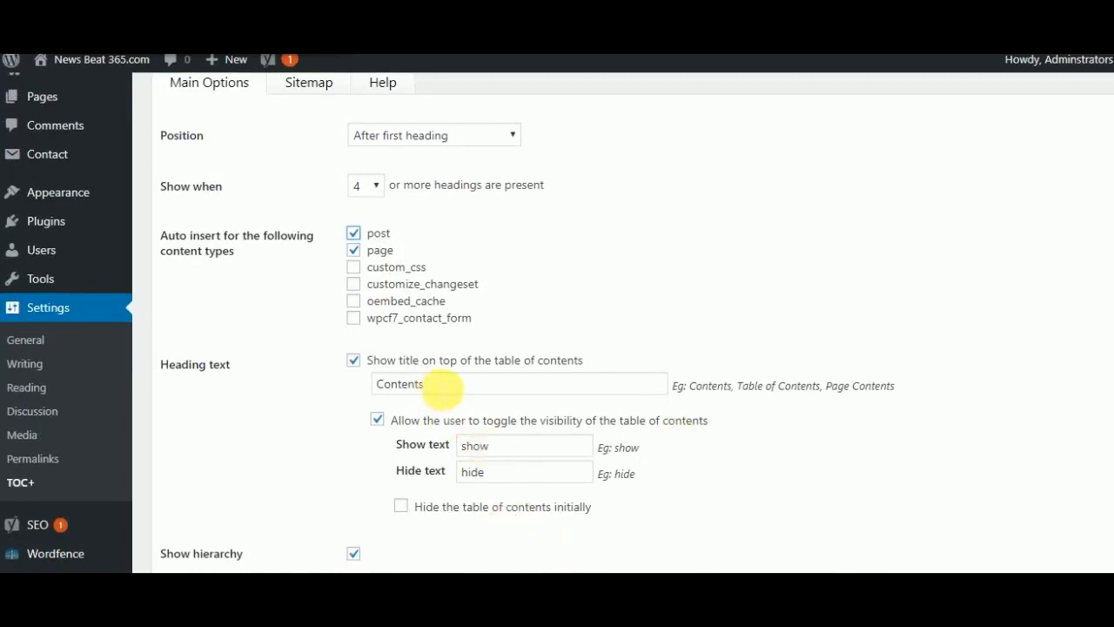
click(442, 389)
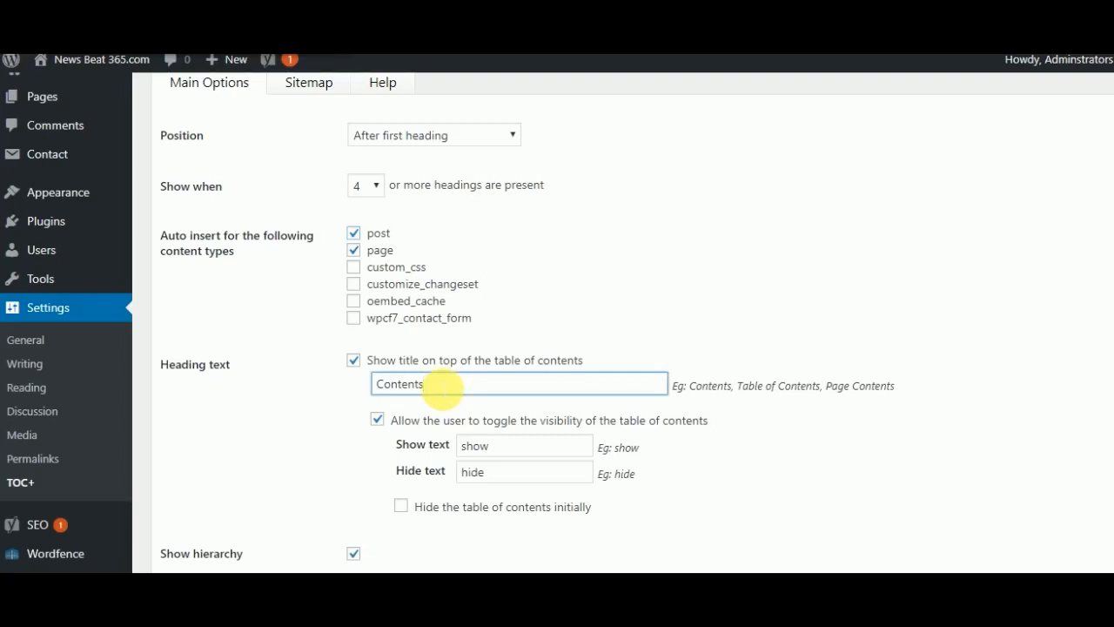
key(BackSpace)
key(BackSpace)
key(BackSpace)
key(BackSpace)
key(BackSpace)
key(BackSpace)
key(BackSpace)
key(BackSpace)
text(In This Article Learn)
text(About)
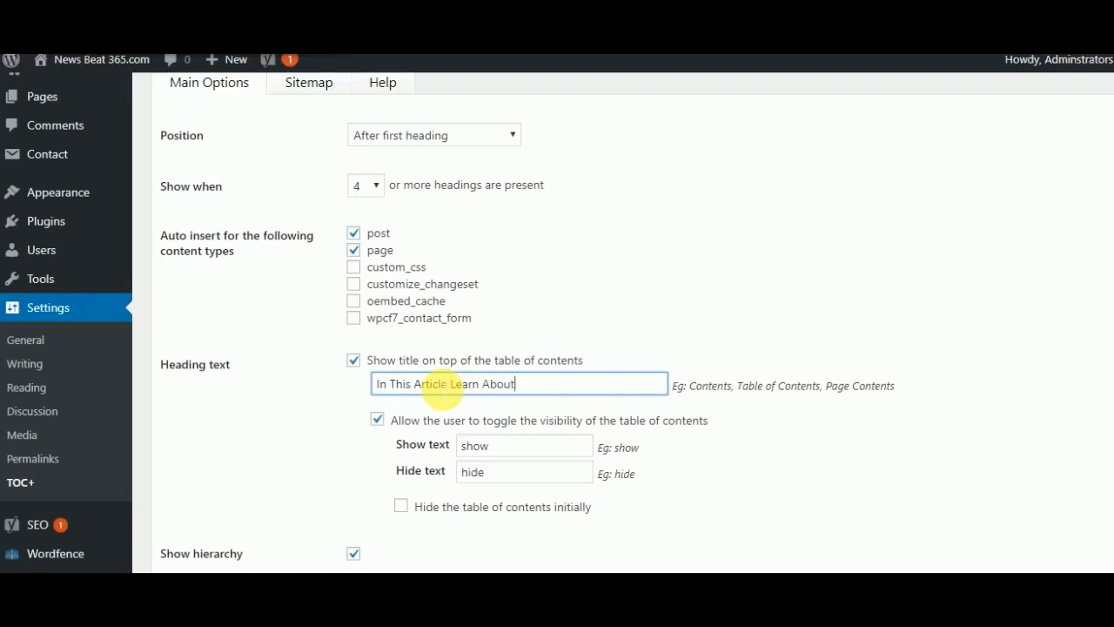
text(..)
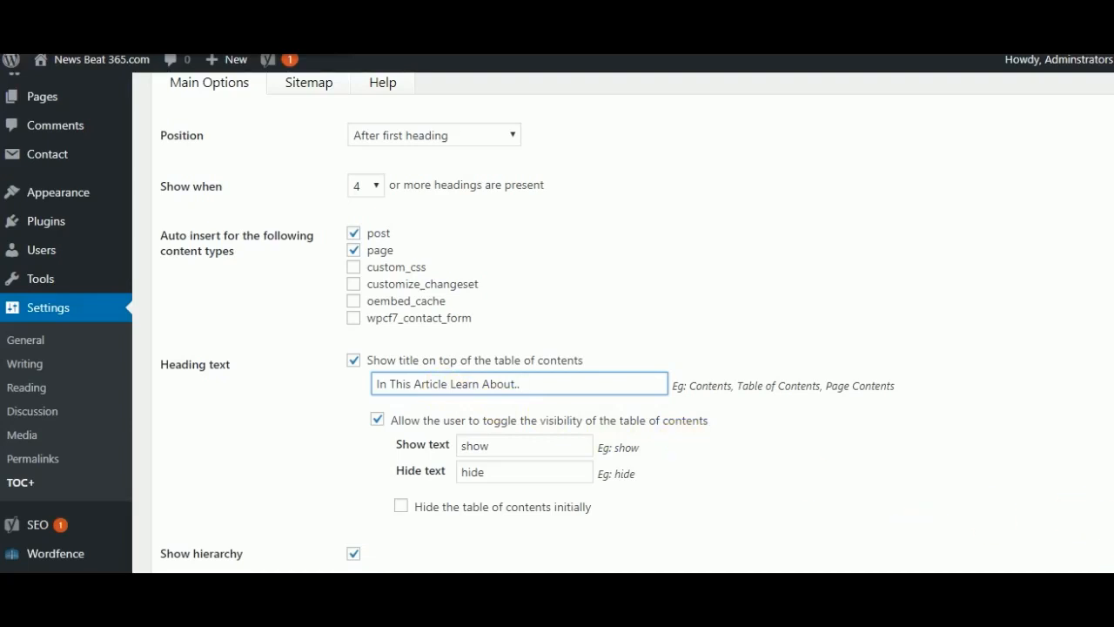
- Save the updated Table of Contents Plus options
scroll(636, 323, down, 3)
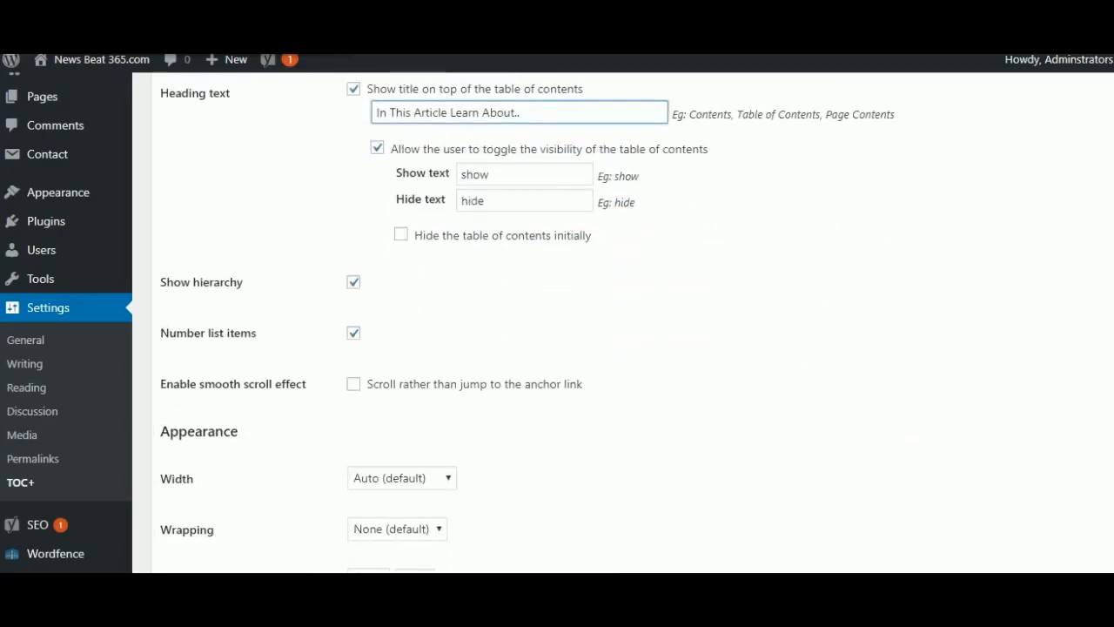
scroll(557, 322, down, 2)
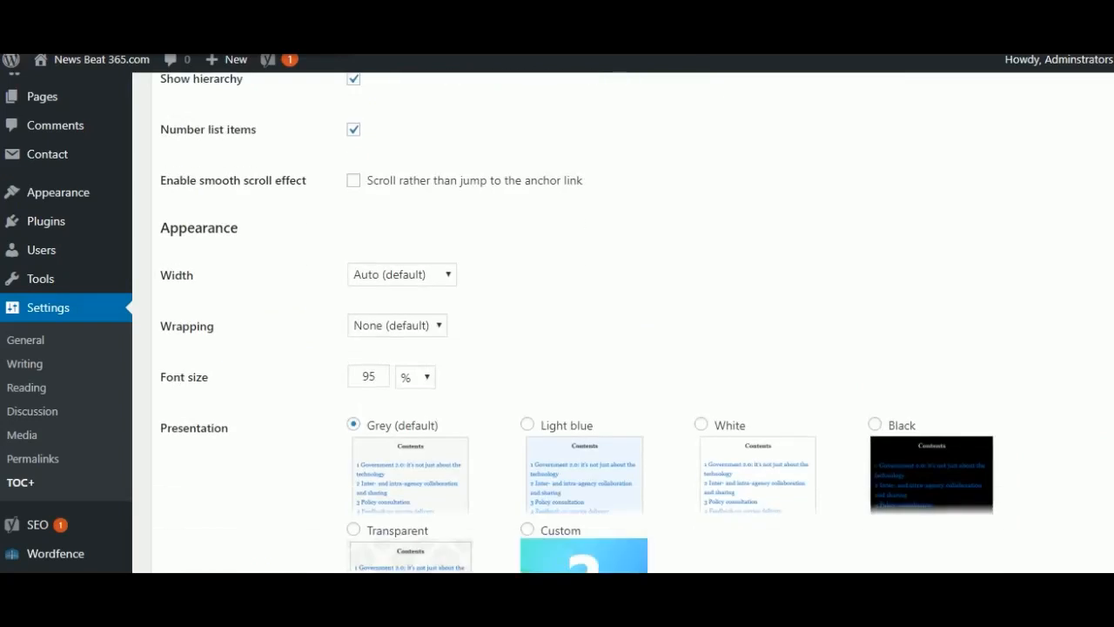
scroll(557, 322, down, 3)
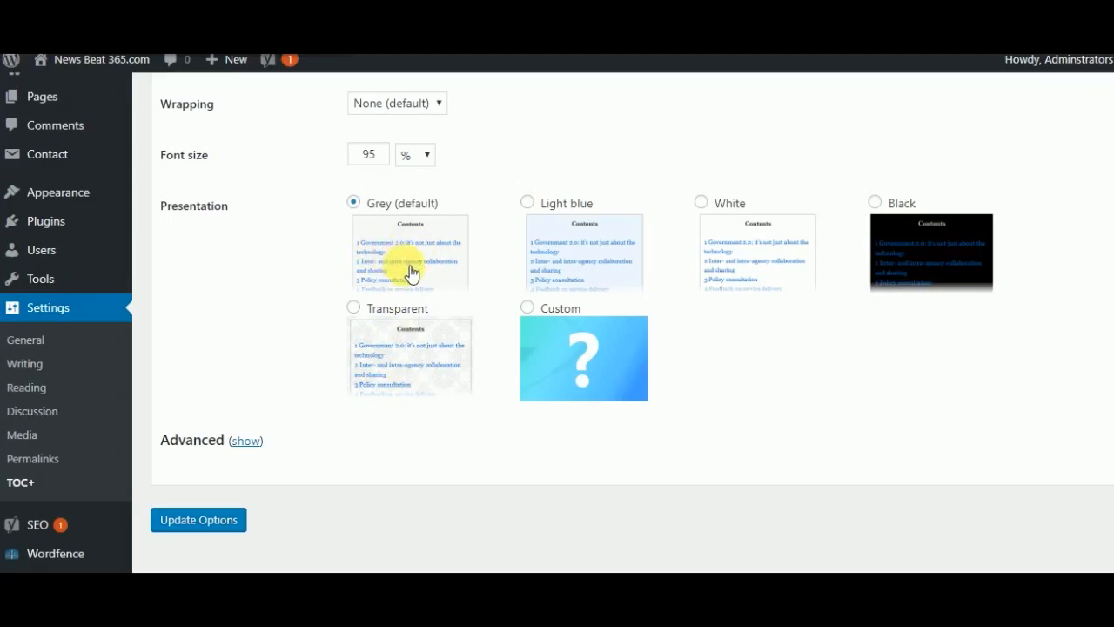
click(173, 522)
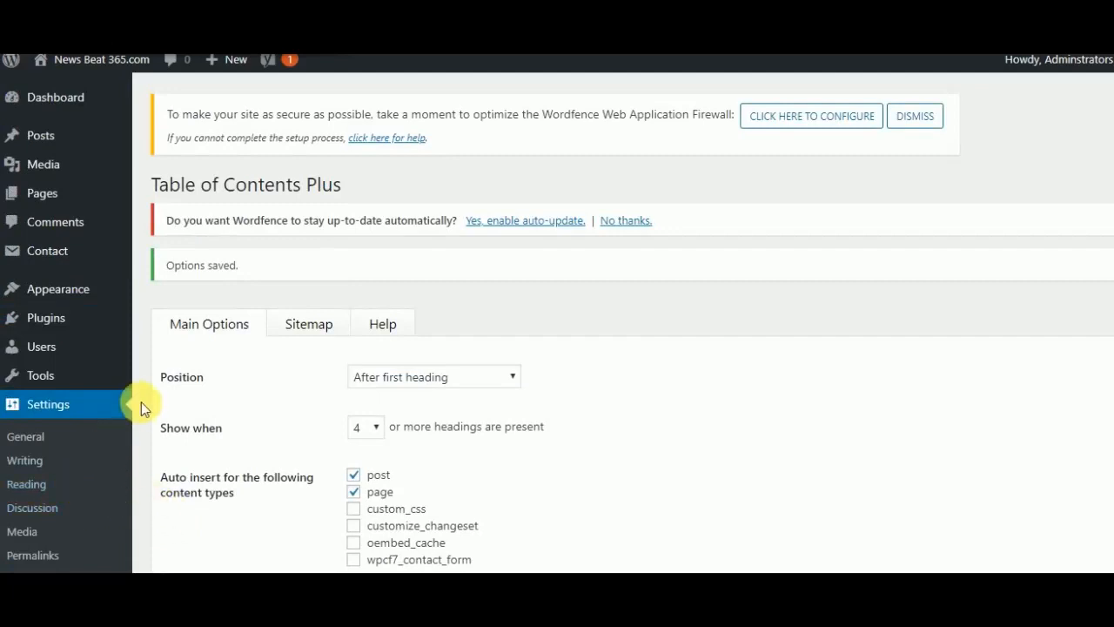
- Open the list of installed themes
mouse_move(81, 294)
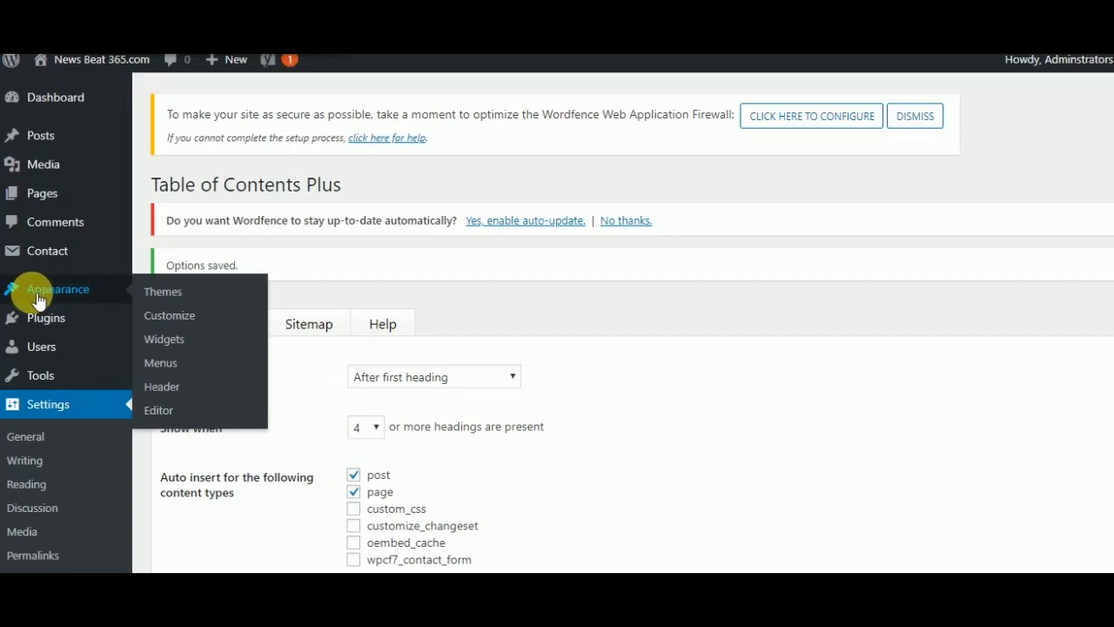
click(169, 292)
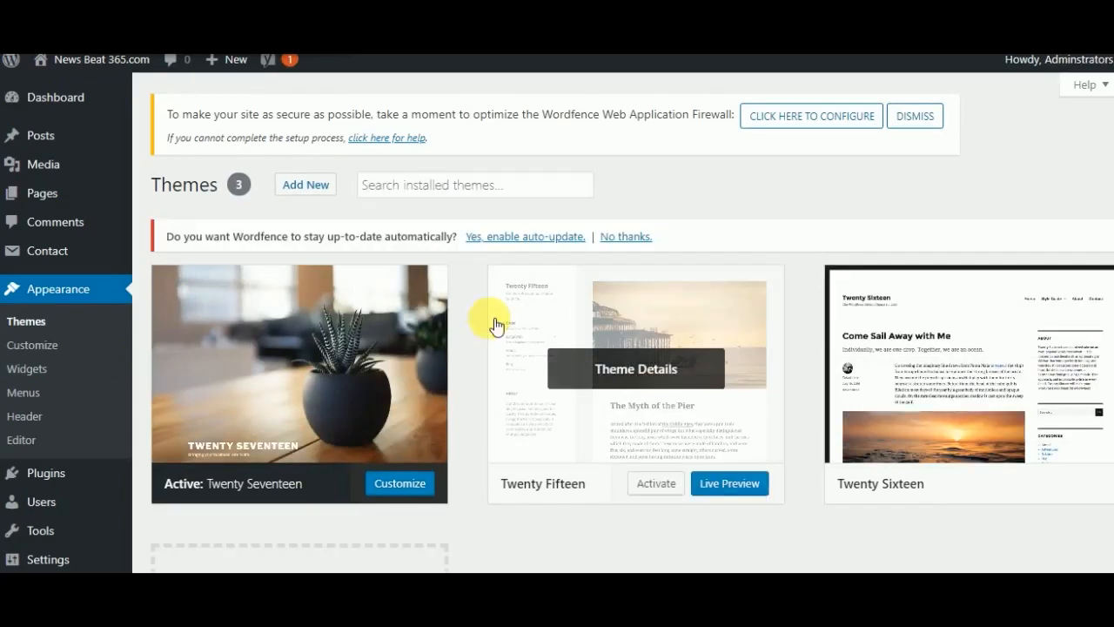
- Enable automatic updates for Wordfence from the notice above the installed themes
scroll(493, 326, down, 3)
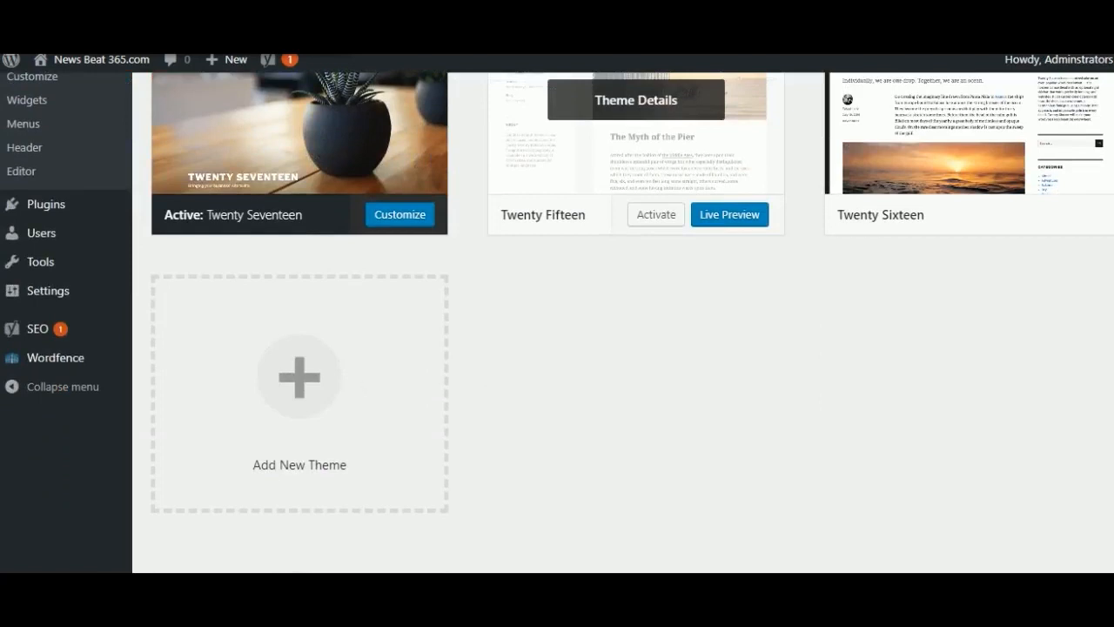
scroll(493, 325, up, 3)
scroll(635, 348, down, 2)
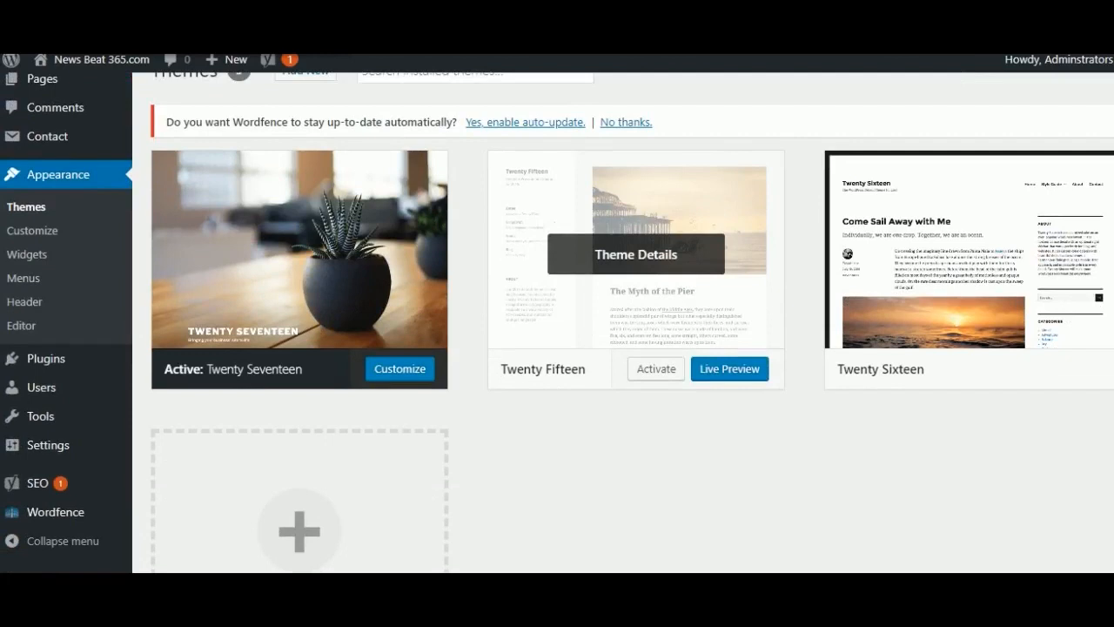
click(557, 128)
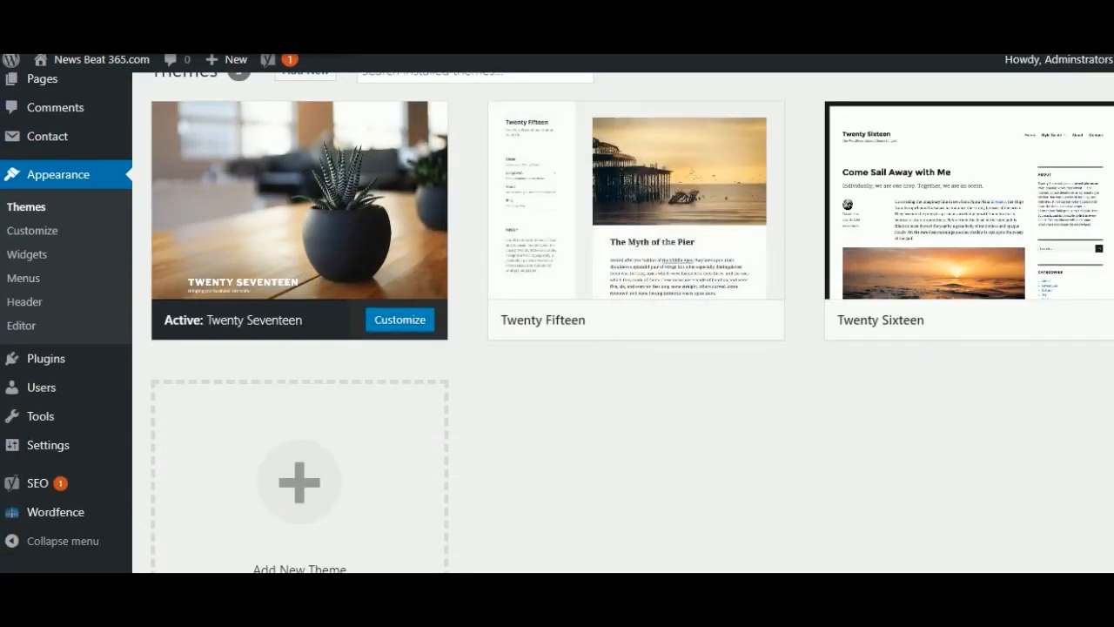
- Start adding a new theme and search the theme directory for "ocean"
scroll(557, 322, up, 1)
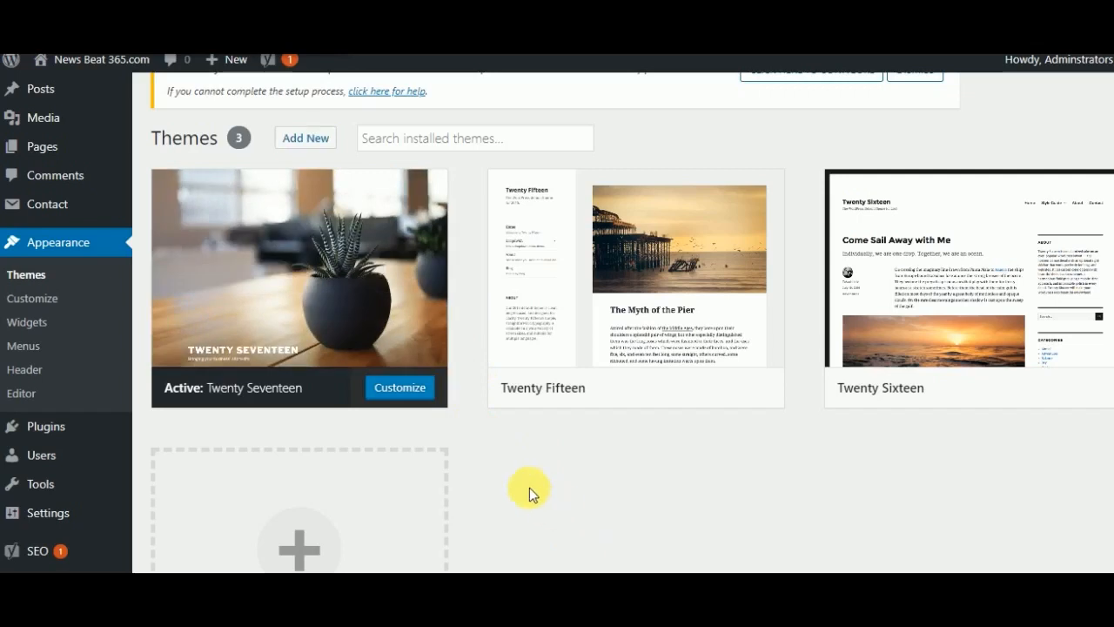
click(314, 142)
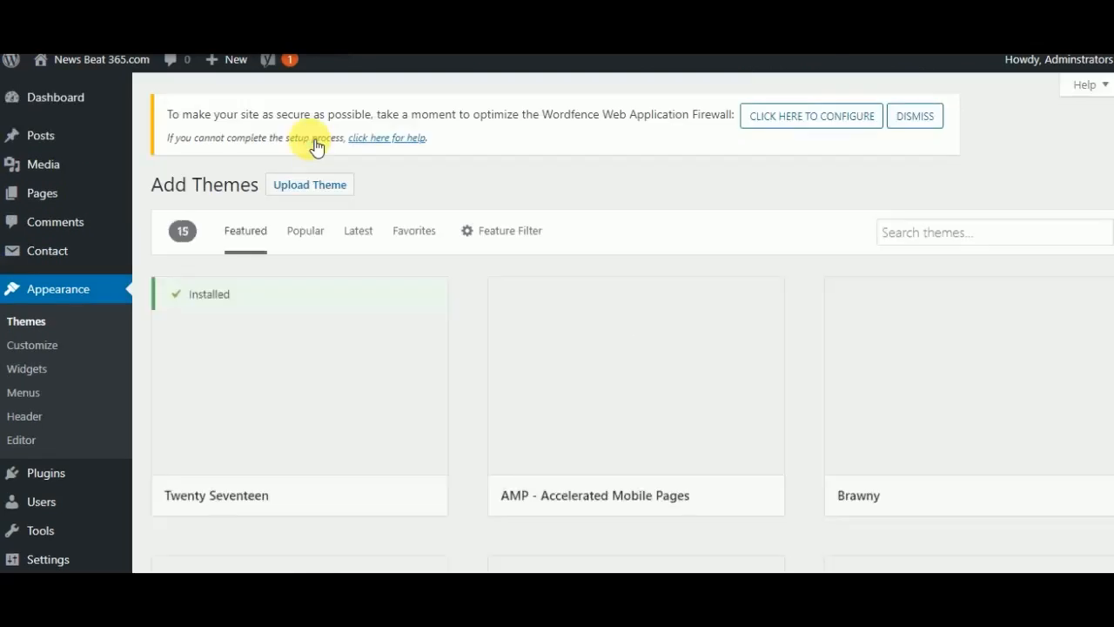
mouse_move(637, 348)
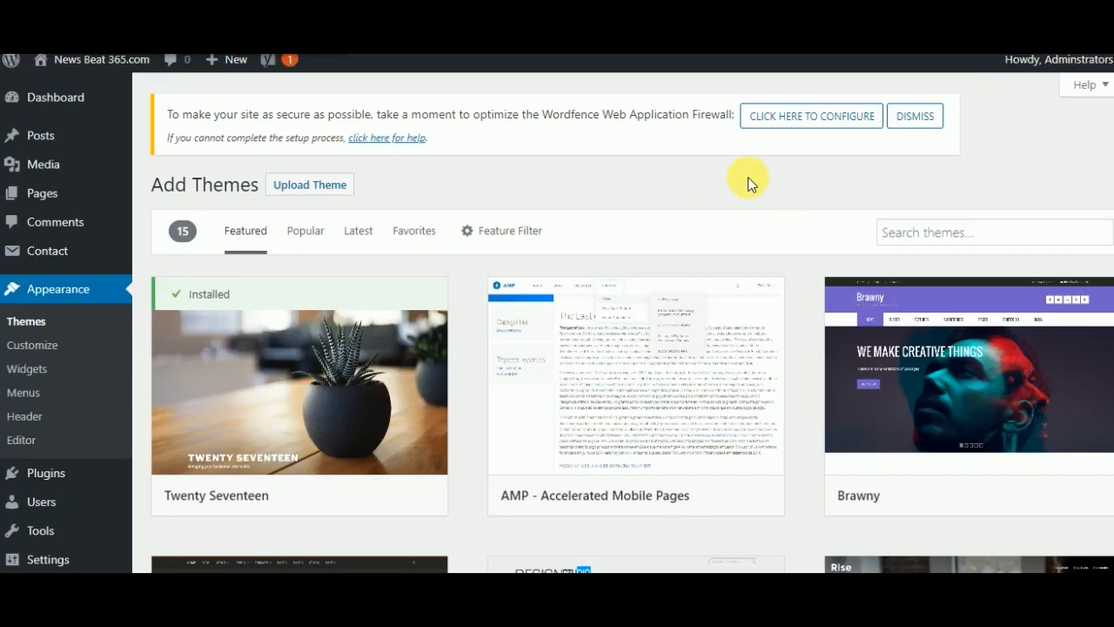
click(959, 241)
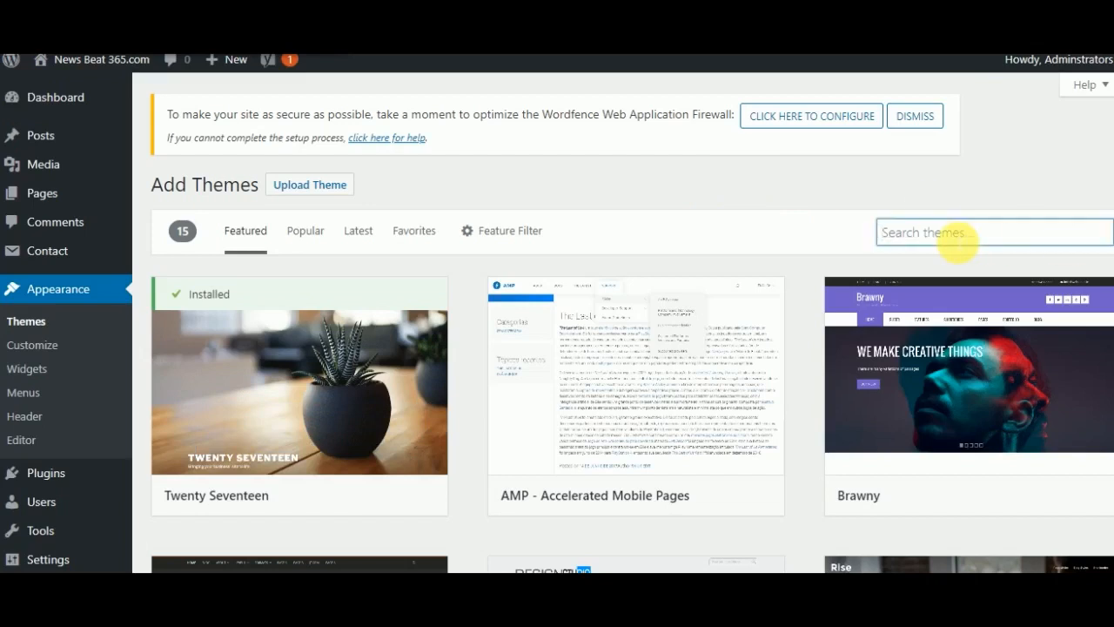
text(ocean)
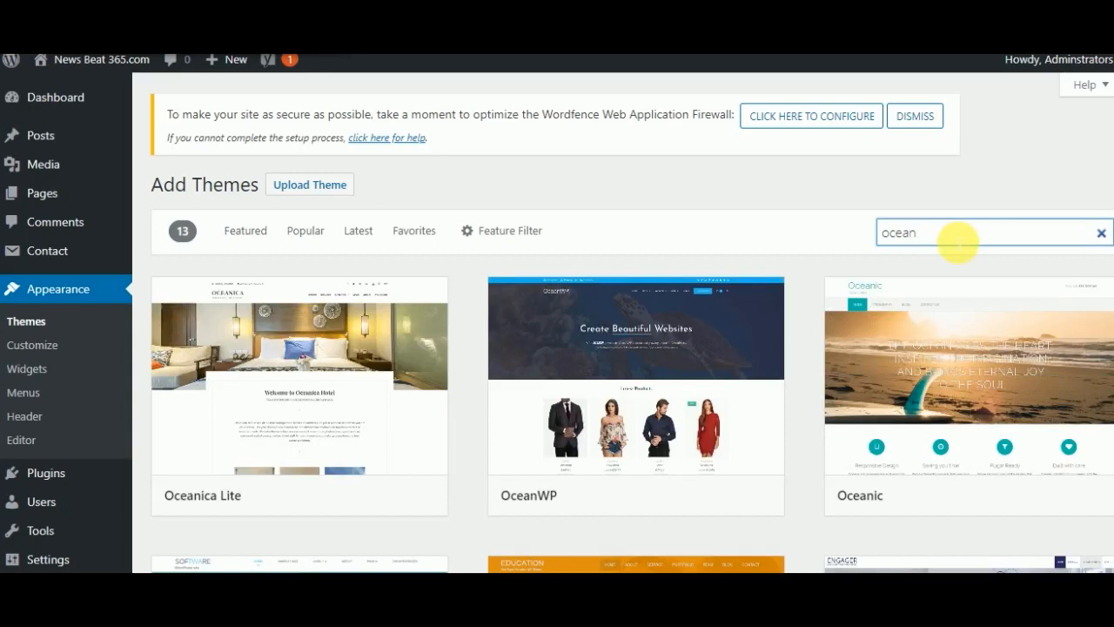
- Preview the OceanWP theme and look through its sample blog page
scroll(958, 243, down, 3)
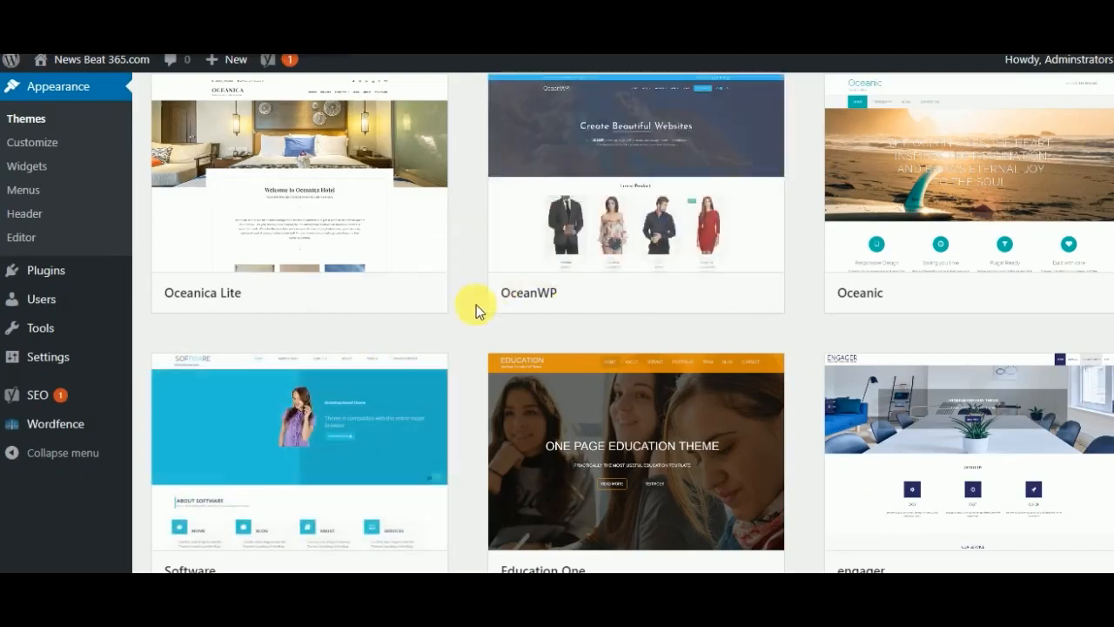
mouse_move(721, 288)
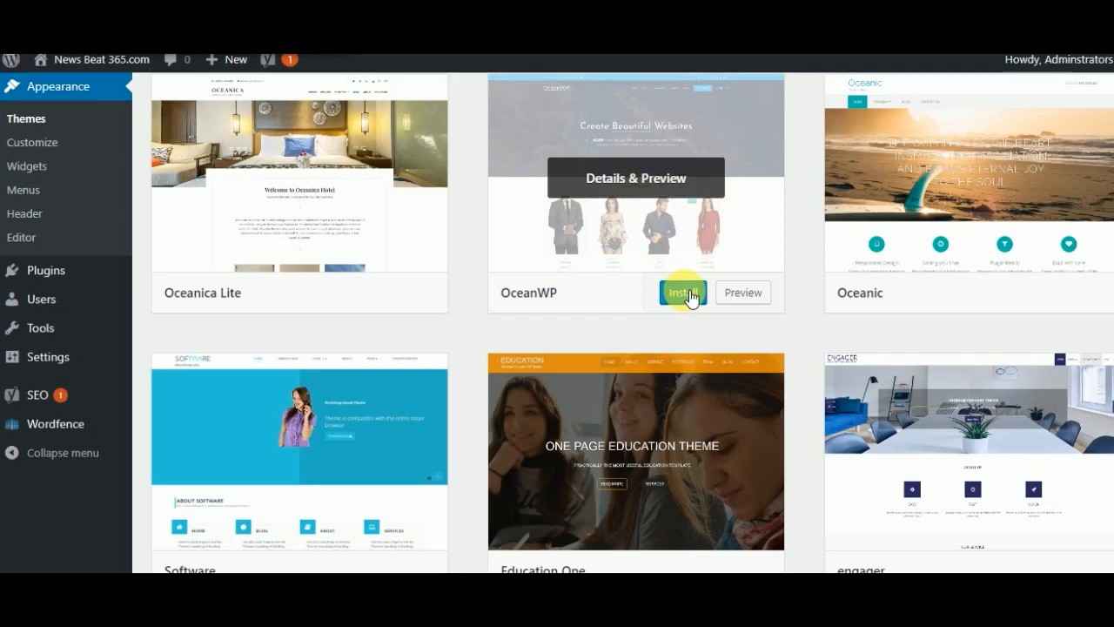
click(748, 294)
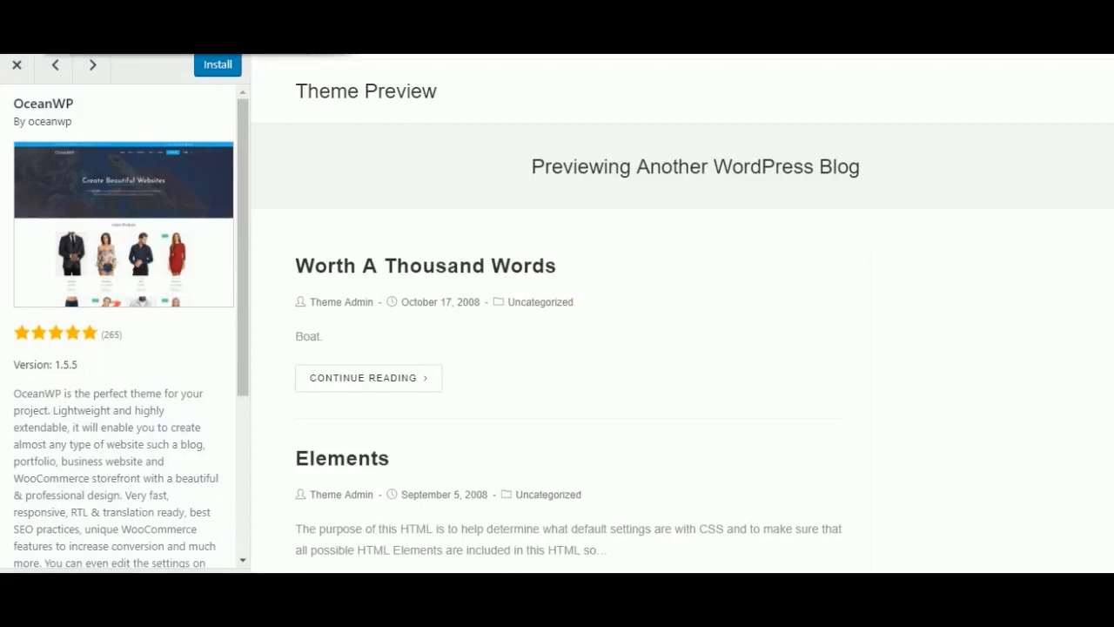
scroll(543, 357, down, 7)
scroll(557, 348, down, 6)
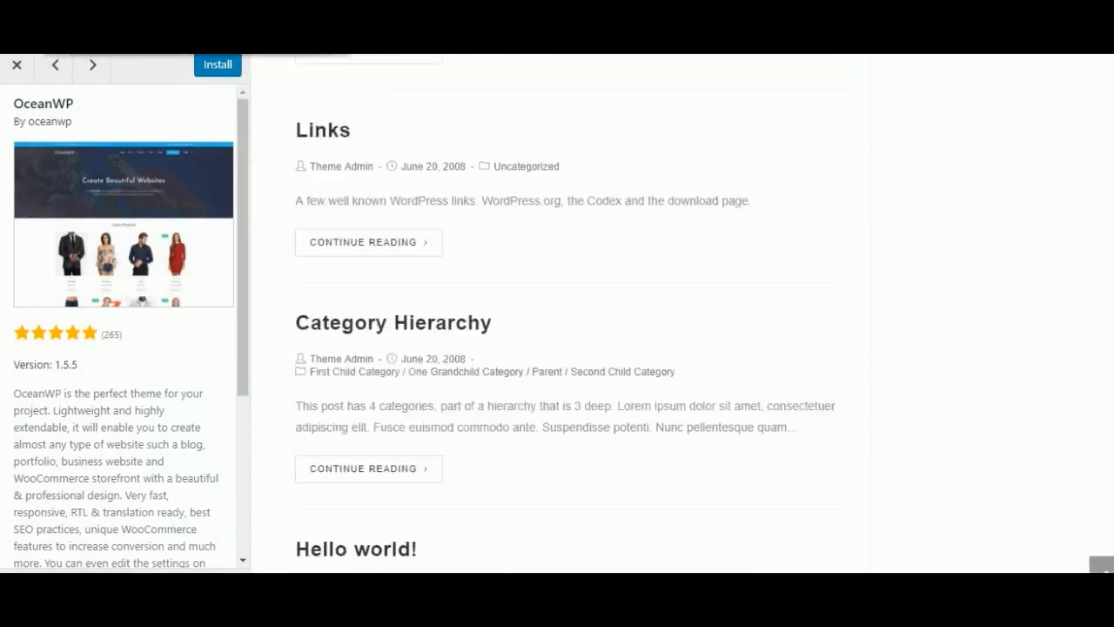
scroll(557, 313, up, 12)
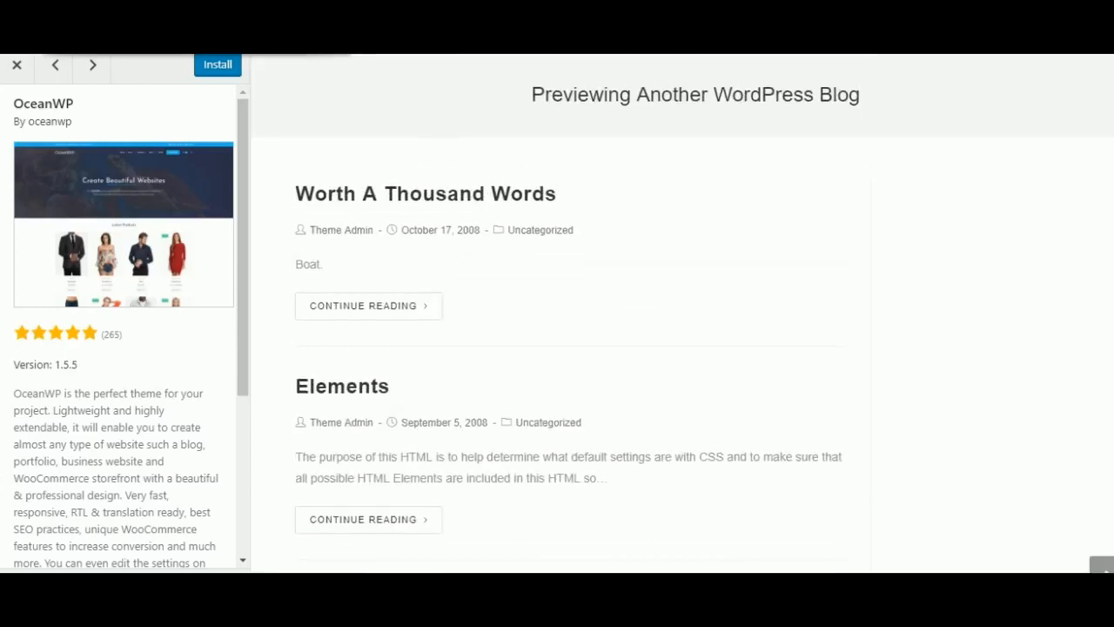
scroll(682, 348, up, 2)
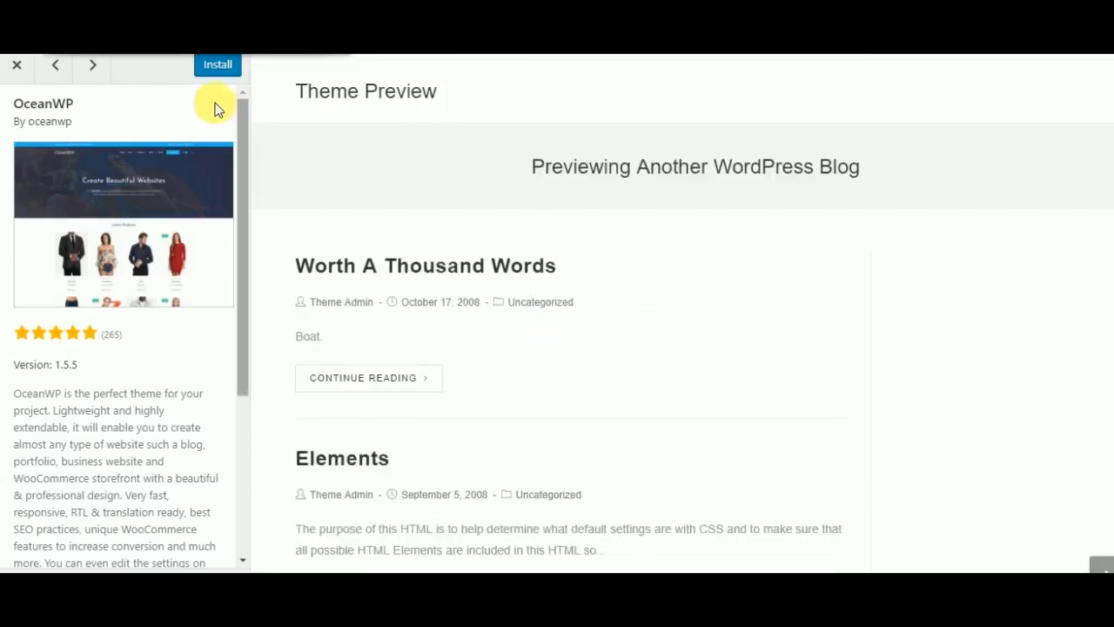
- Install the OceanWP theme and activate it on the site
click(213, 69)
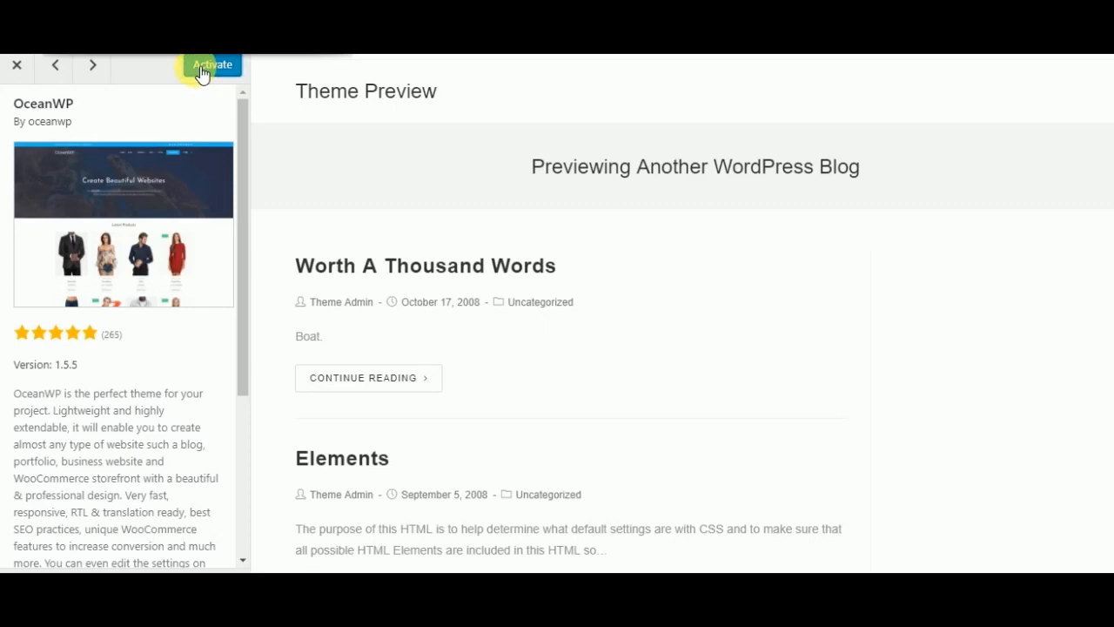
click(209, 65)
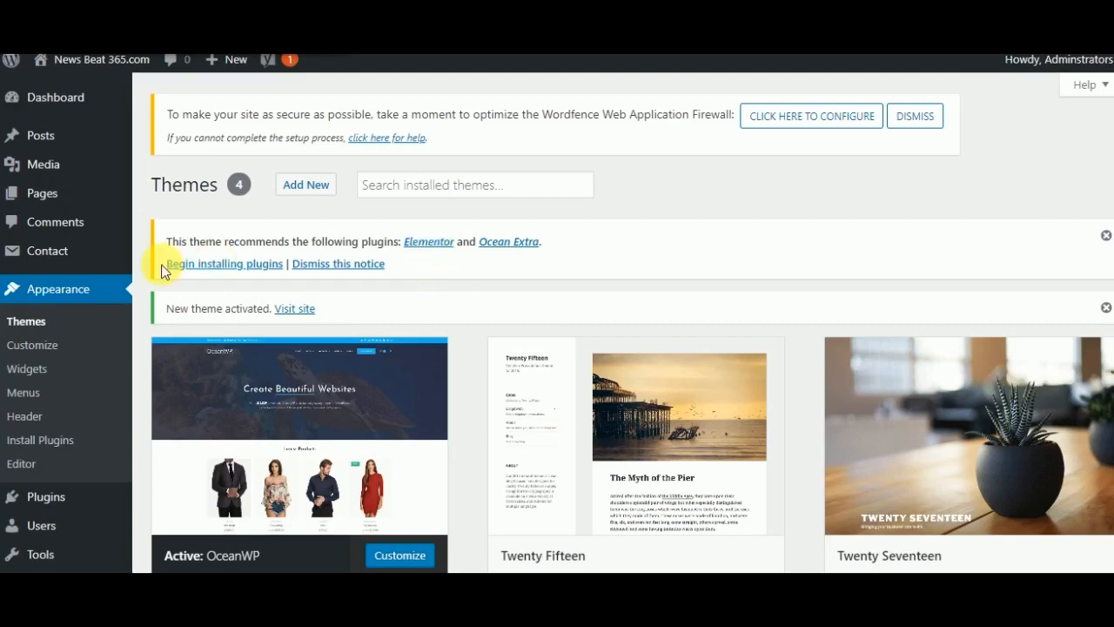
- Bulk install the theme's recommended plugins, Elementor and Ocean Extra, and return to the dashboard
click(206, 267)
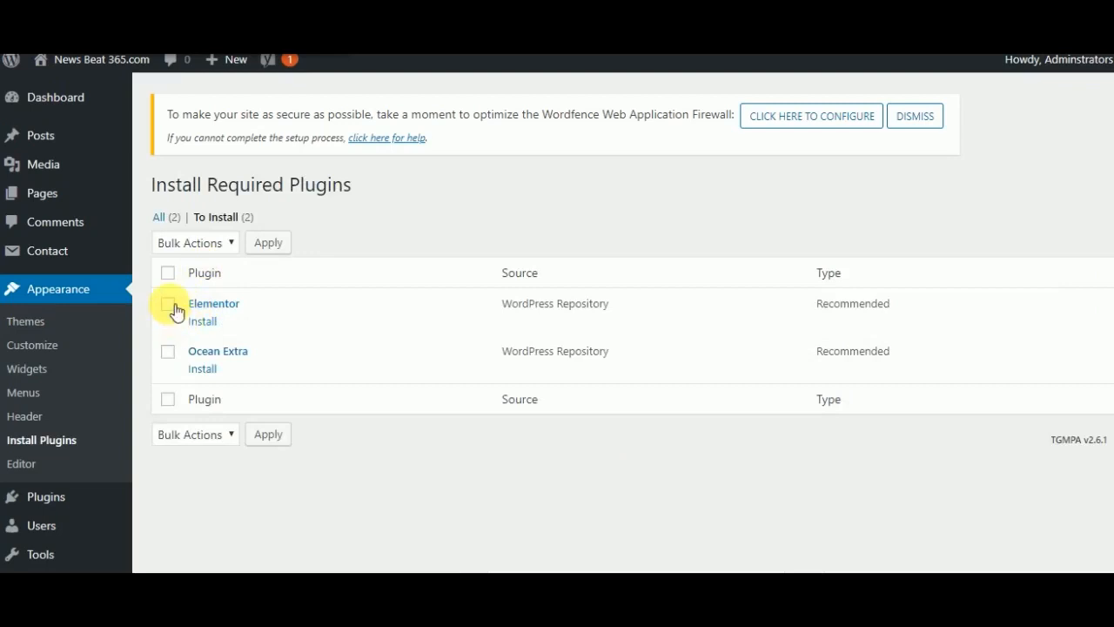
click(171, 276)
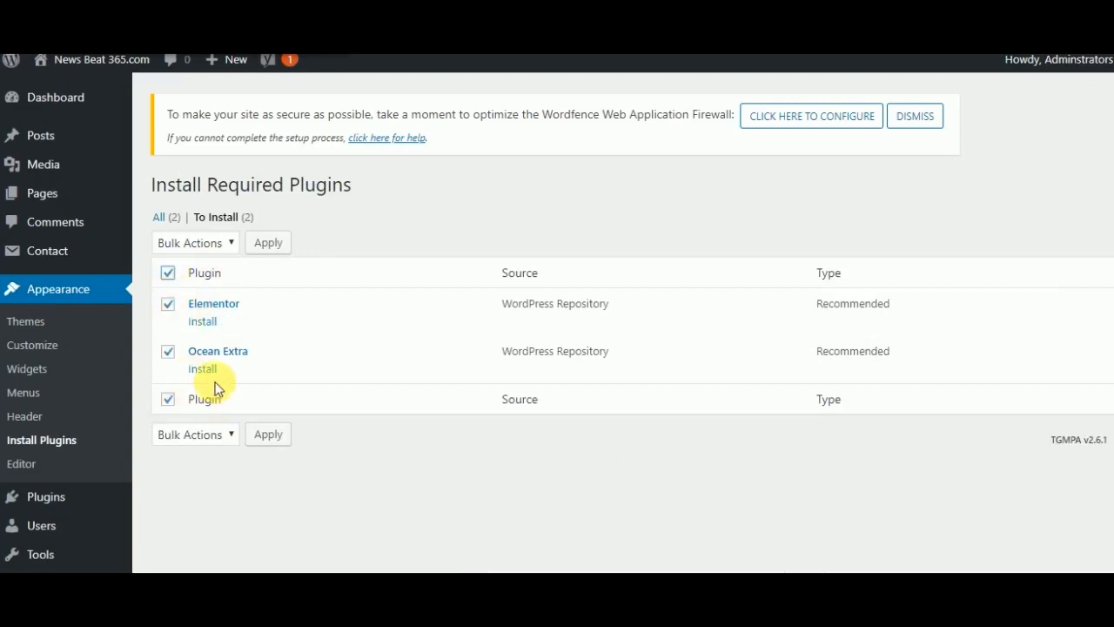
click(171, 275)
click(171, 275)
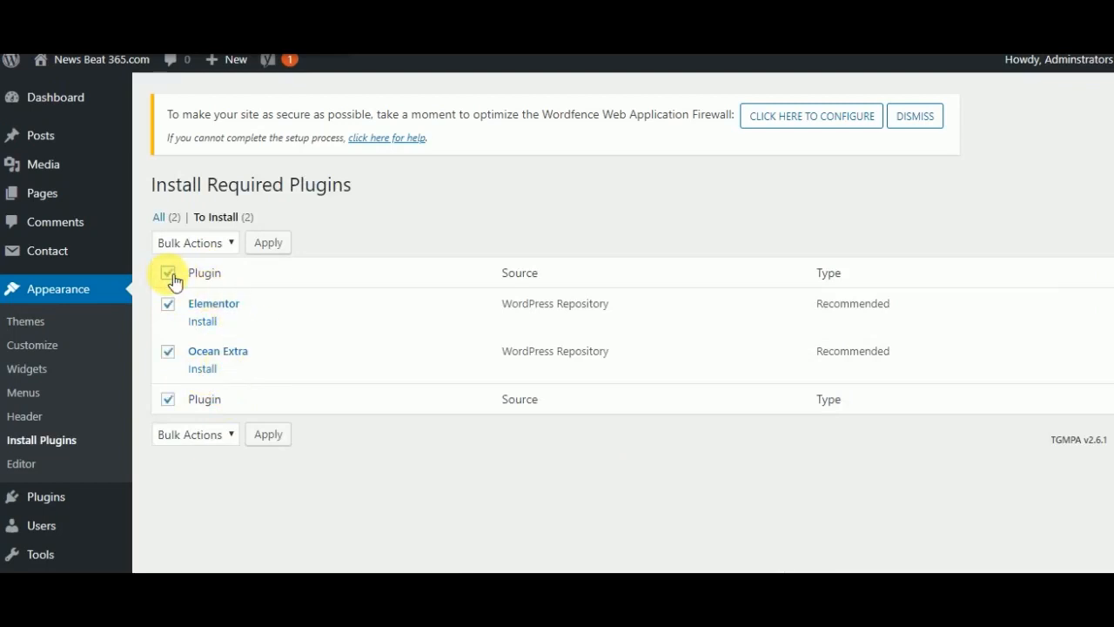
click(234, 246)
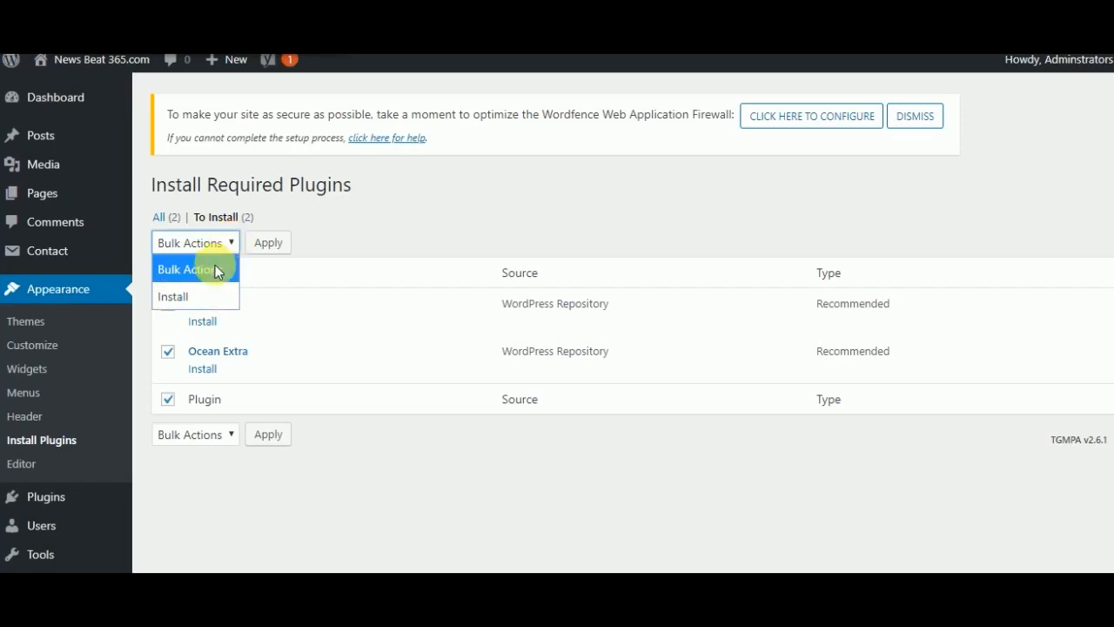
click(188, 298)
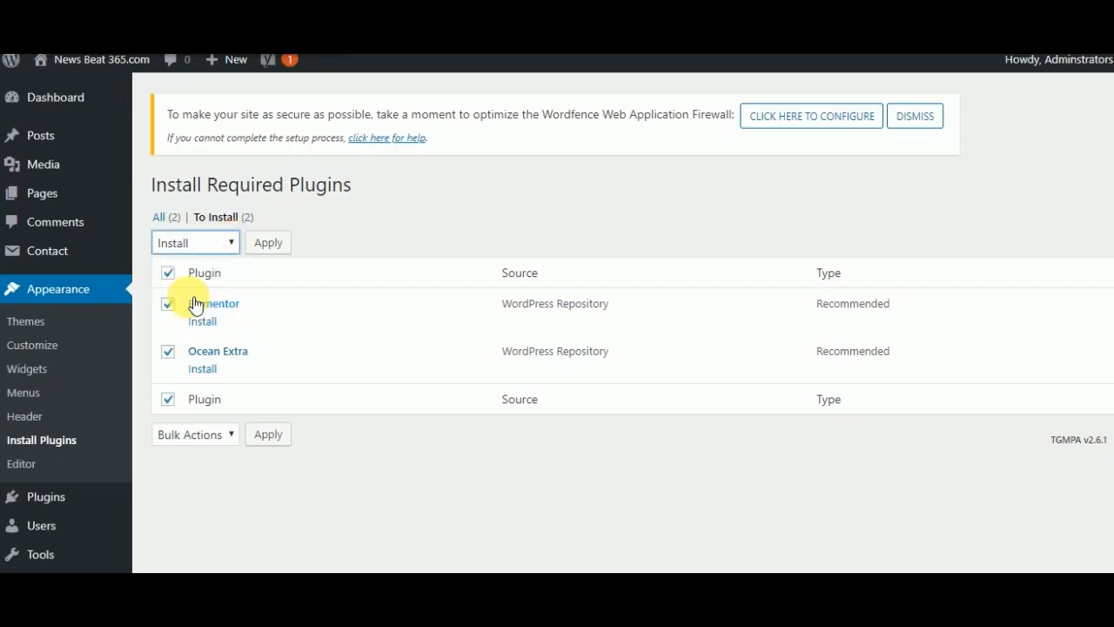
click(275, 250)
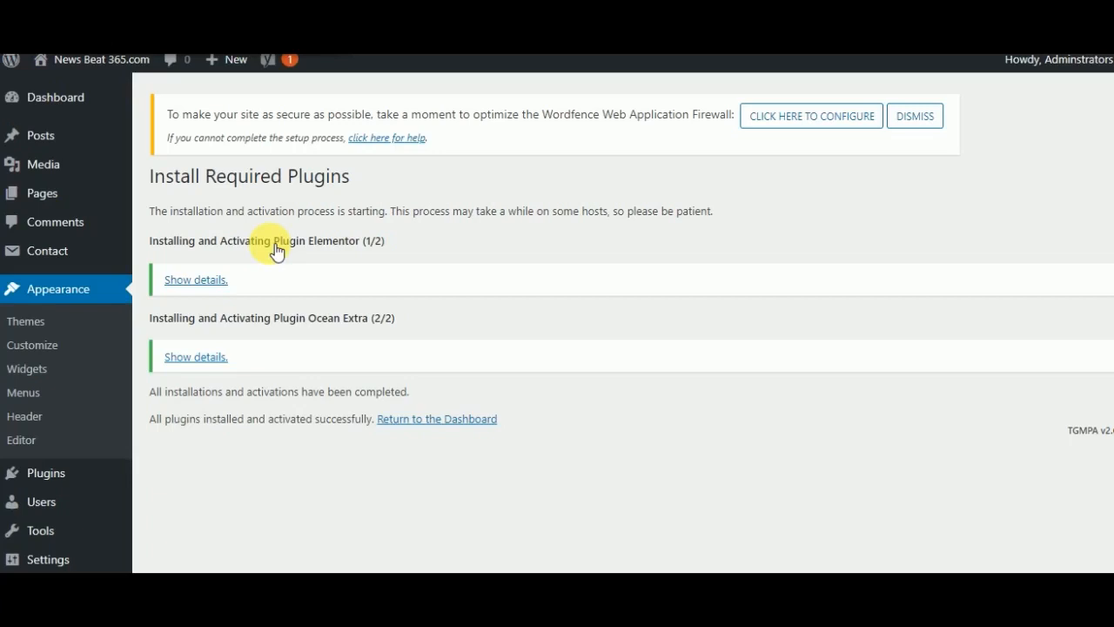
click(470, 419)
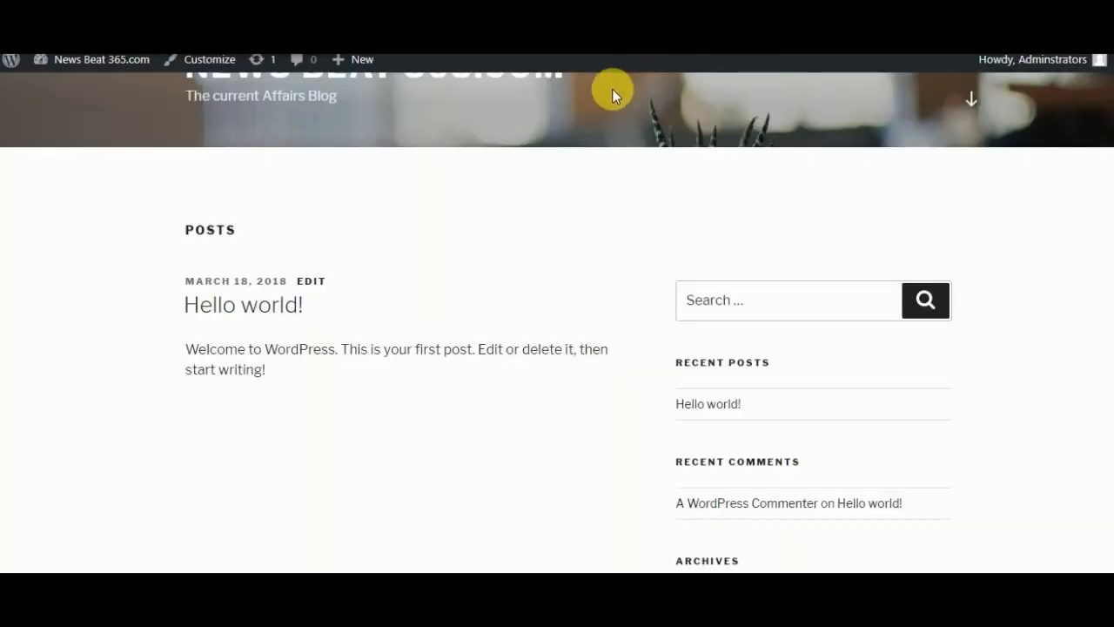
- Examine the site's front page with the newly activated theme, down to the footer and back
scroll(612, 89, up, 5)
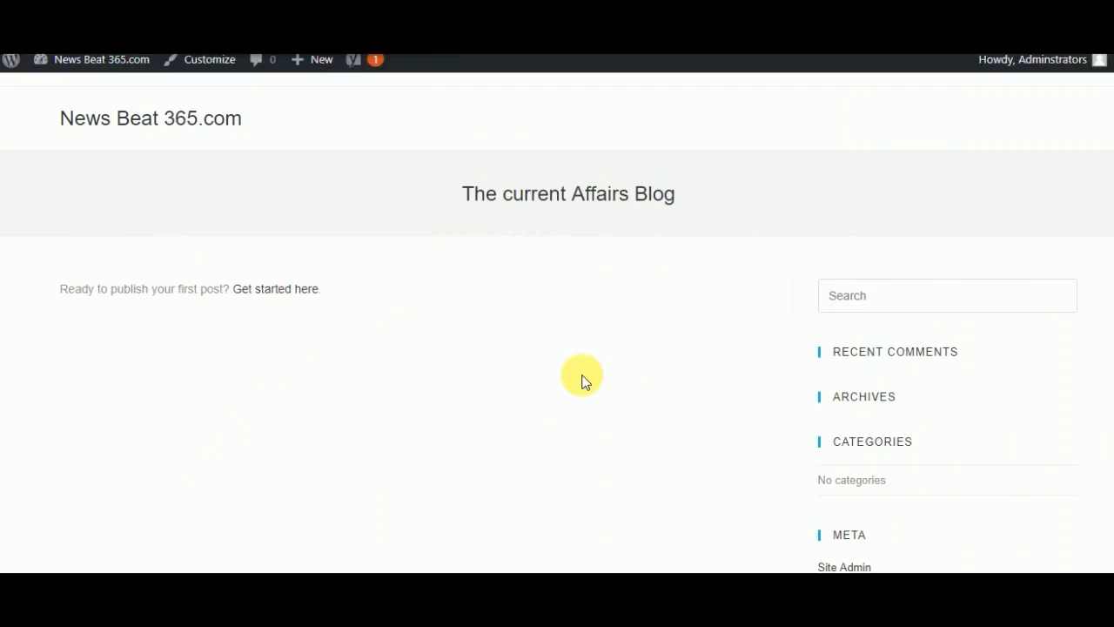
scroll(582, 381, down, 3)
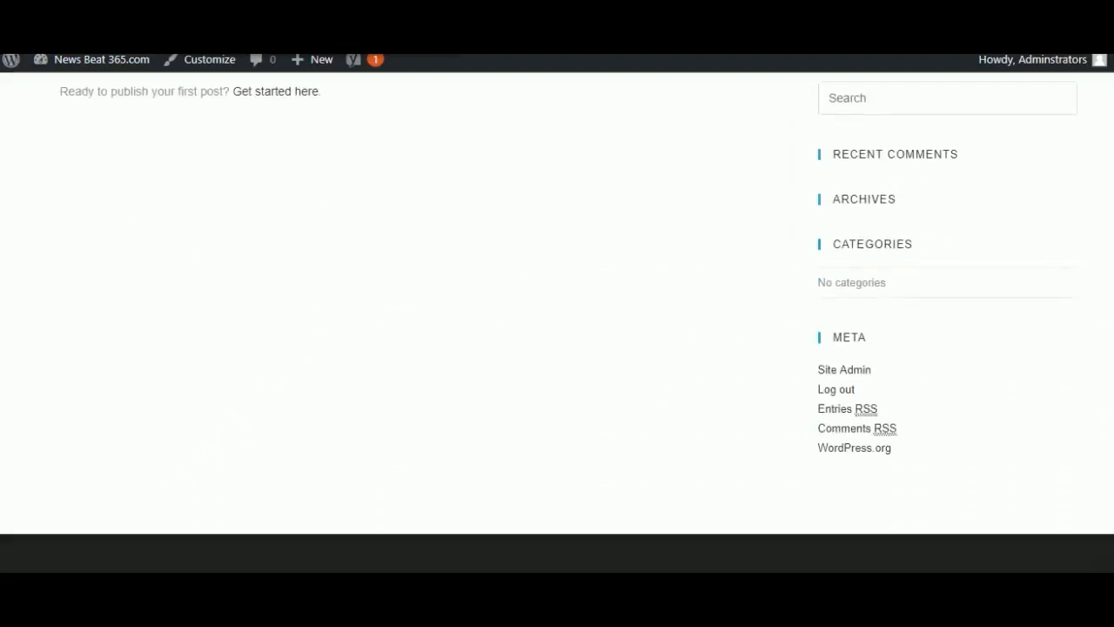
scroll(300, 348, up, 3)
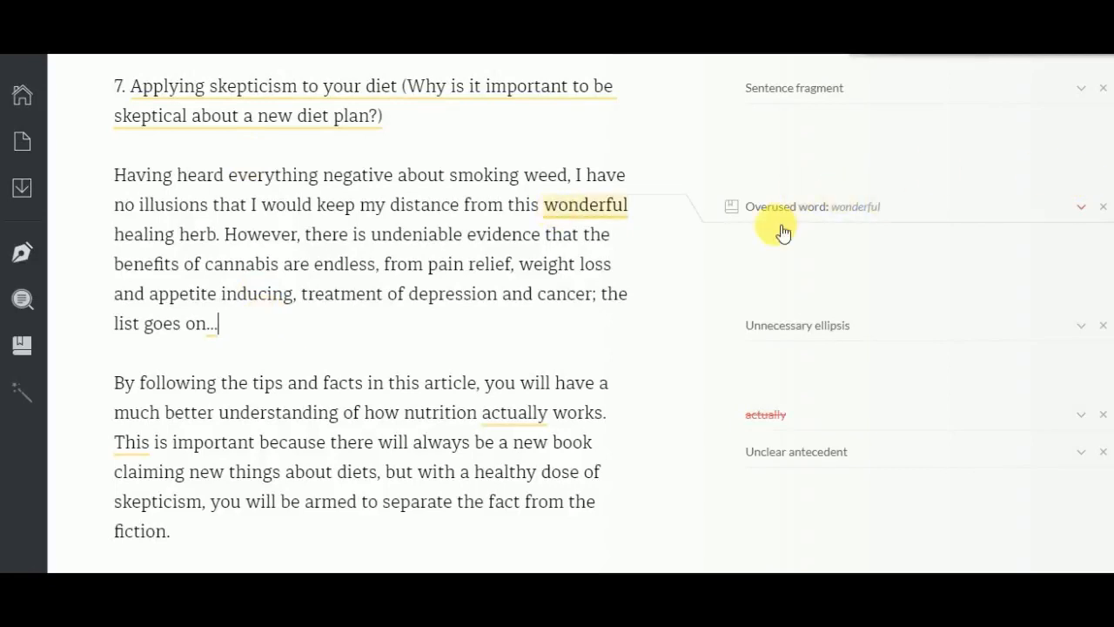
- In the Grammarly document, copy the entire article from "Does Smoking Weed Make You Skinny" through its last paragraph
scroll(784, 232, up, 5)
scroll(374, 313, up, 20)
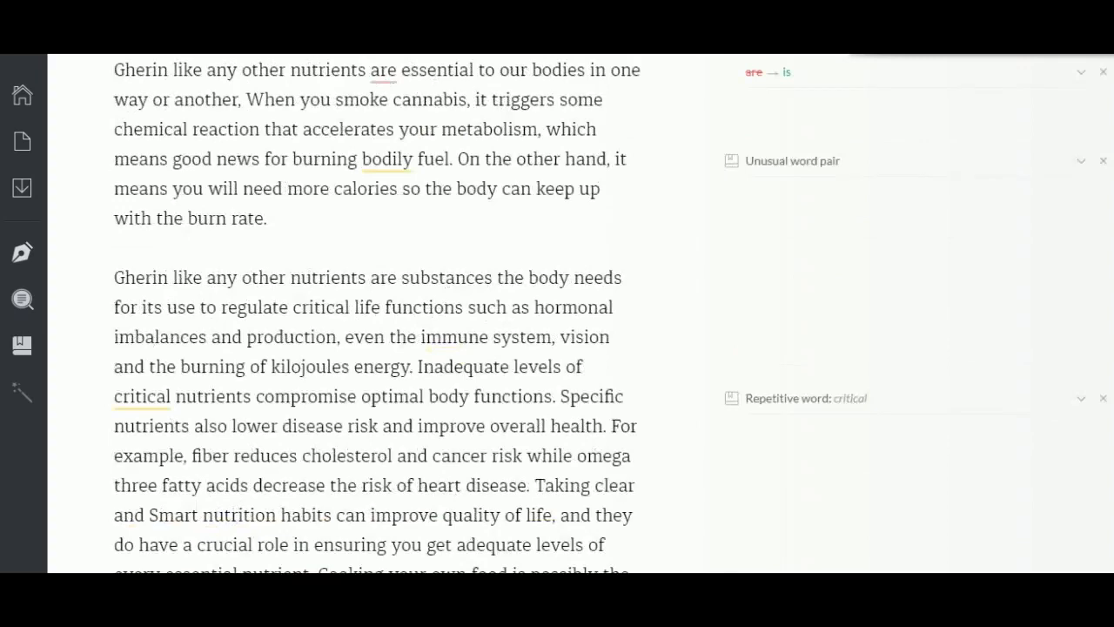
scroll(249, 406, up, 20)
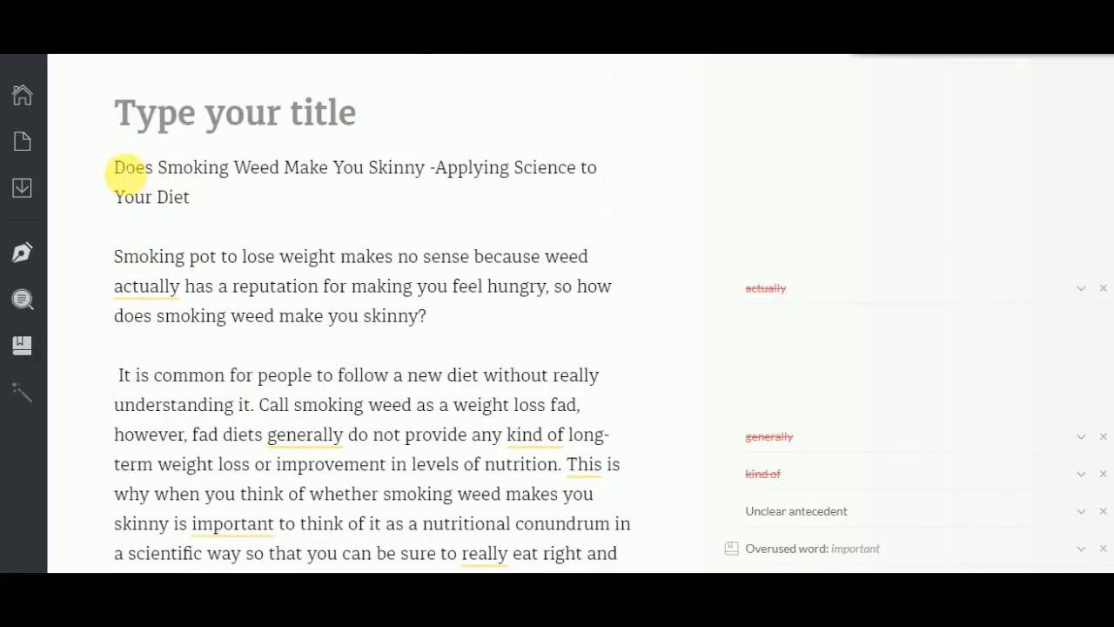
drag(114, 167, 388, 550)
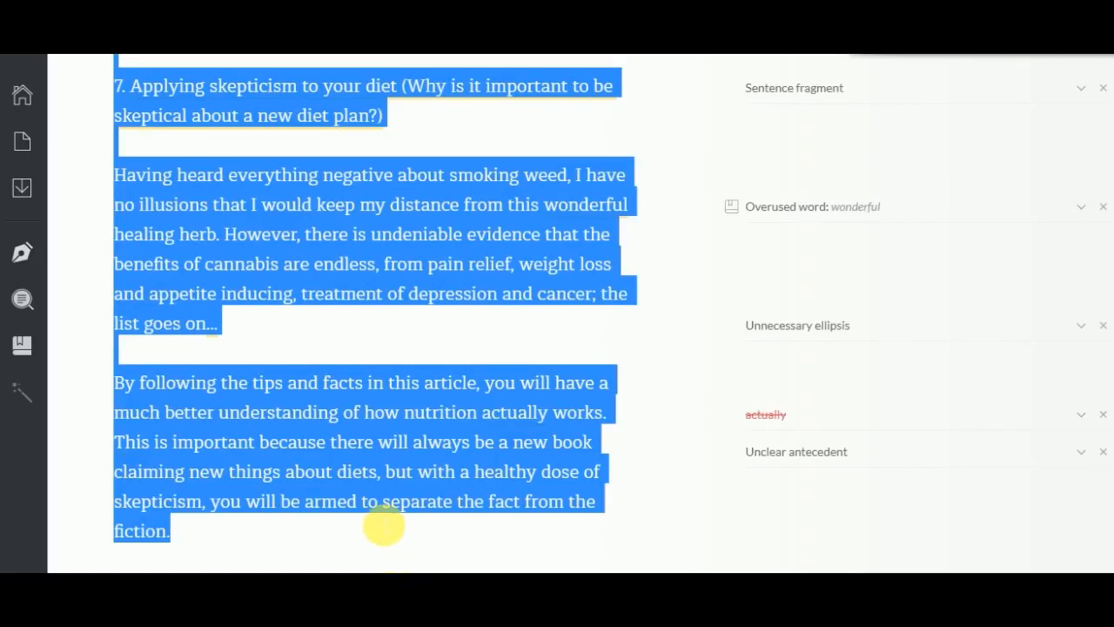
right_click(360, 226)
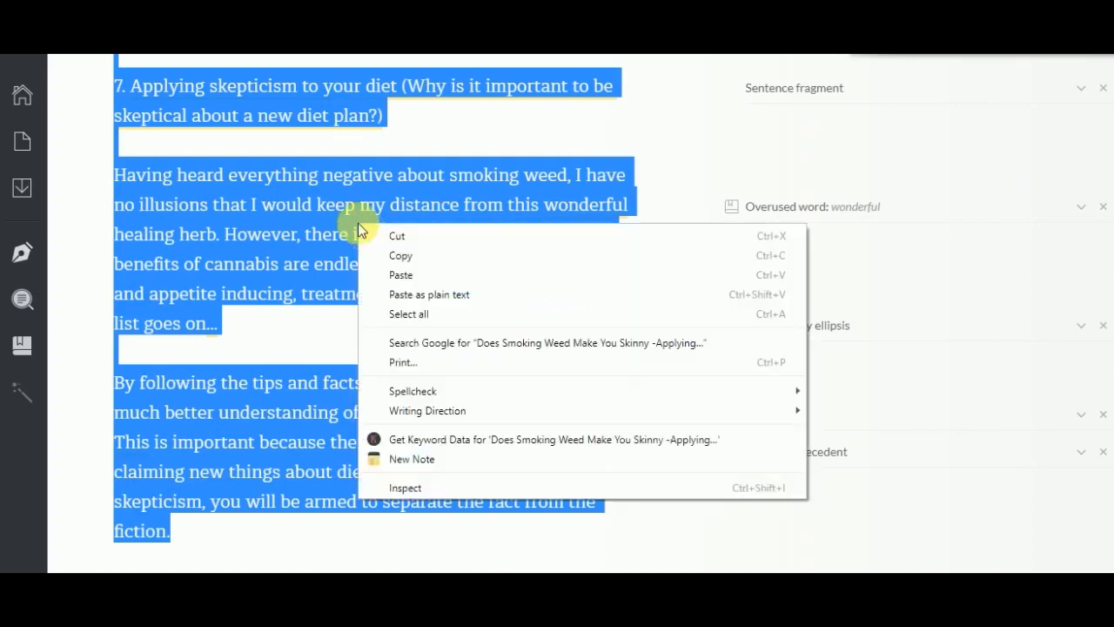
click(399, 257)
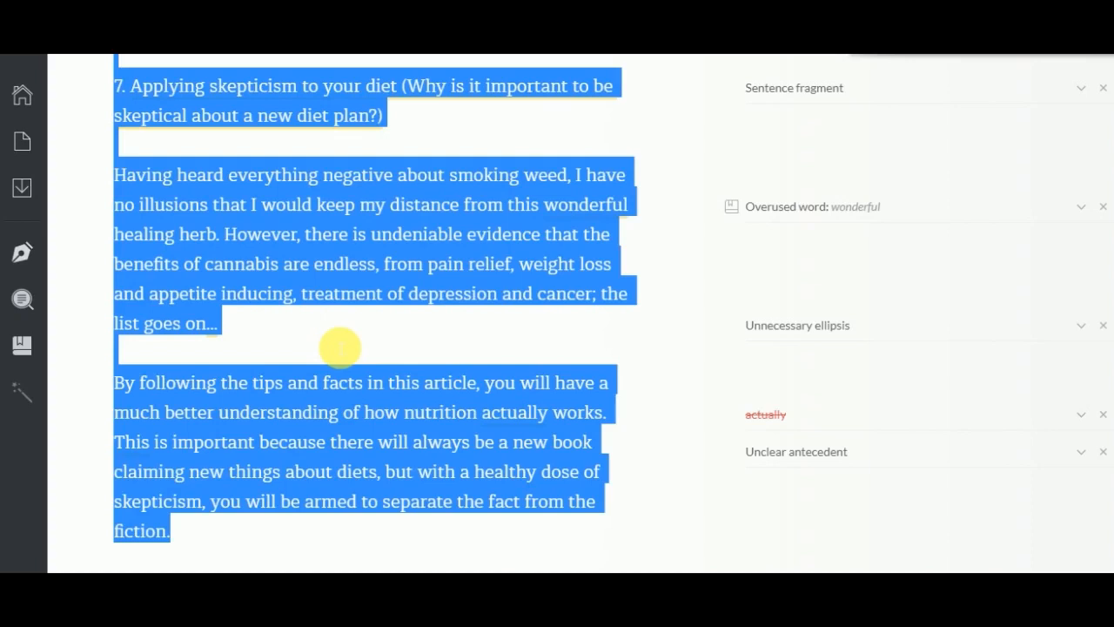
click(339, 348)
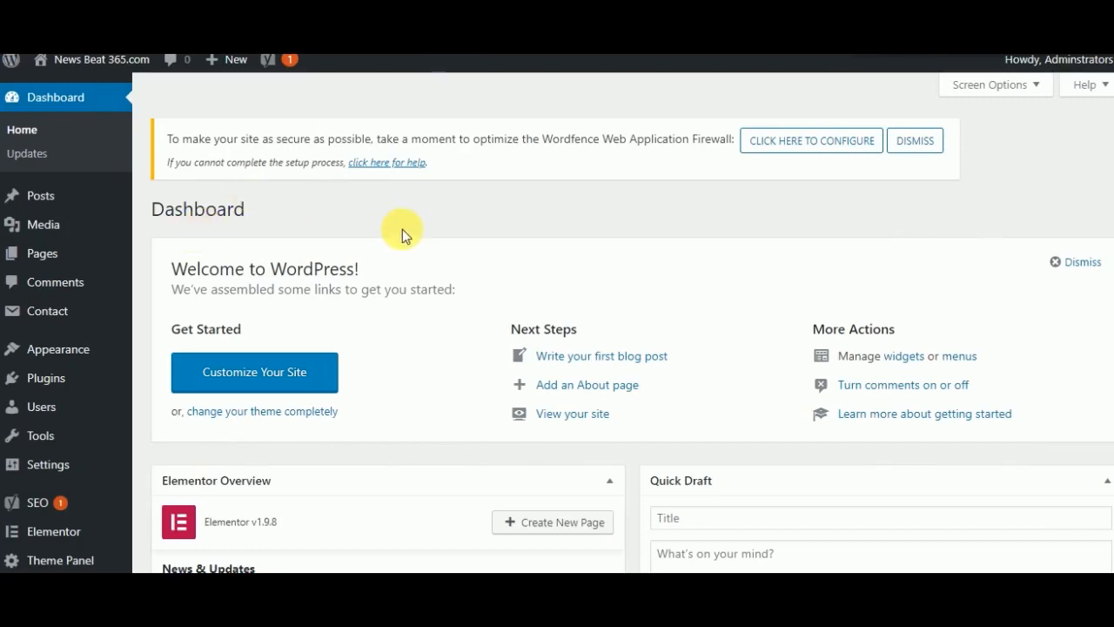
- Create a new post and paste the copied article into its body
mouse_move(49, 194)
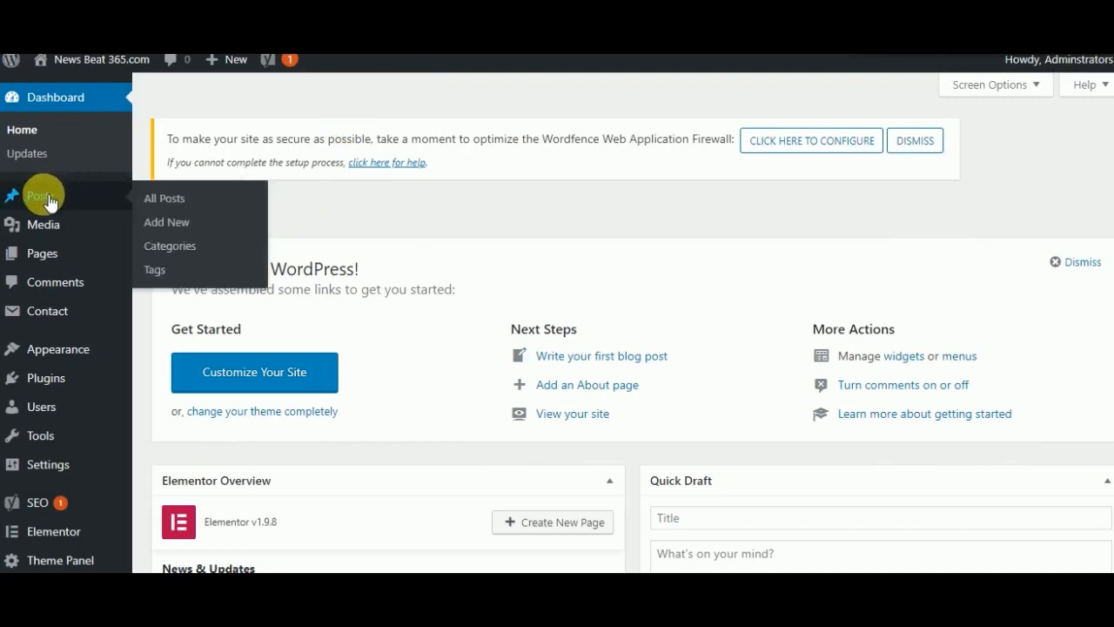
click(166, 222)
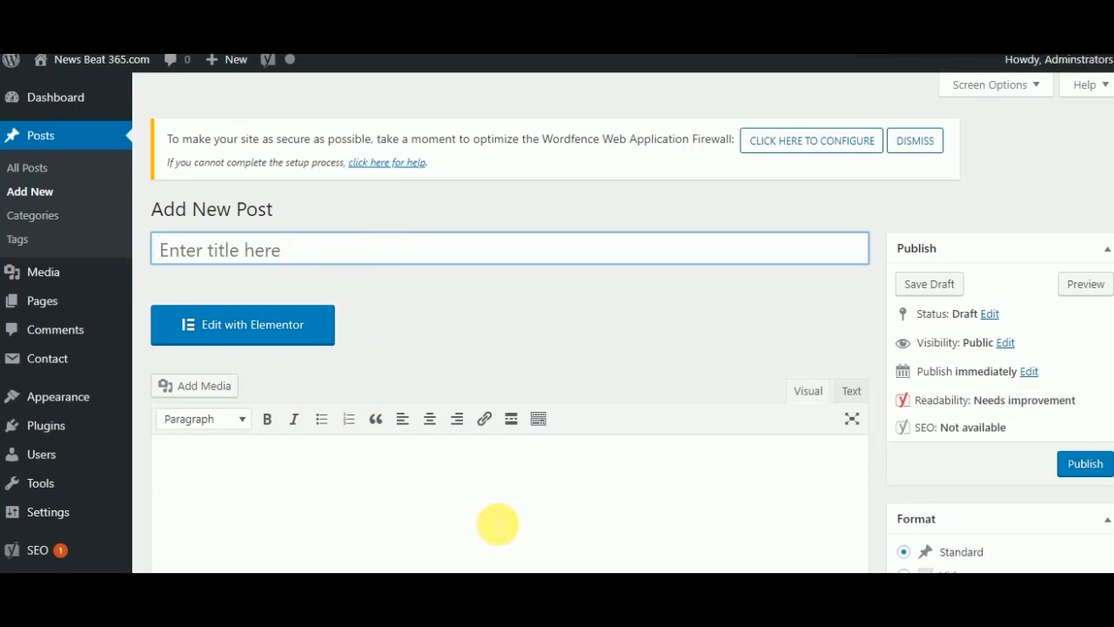
click(557, 523)
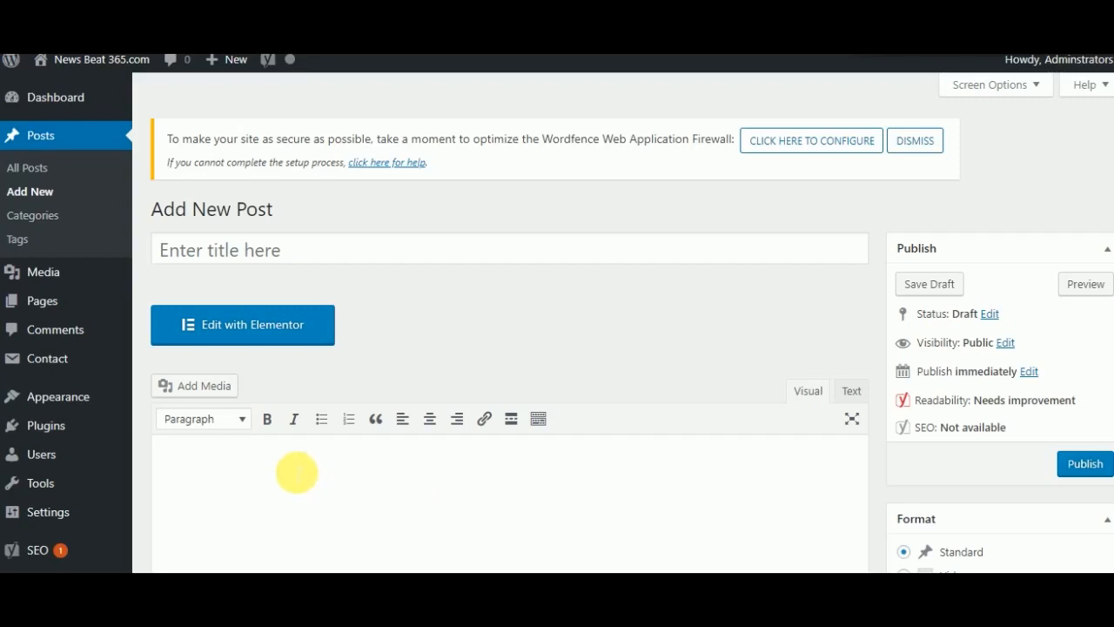
key(ctrl+v)
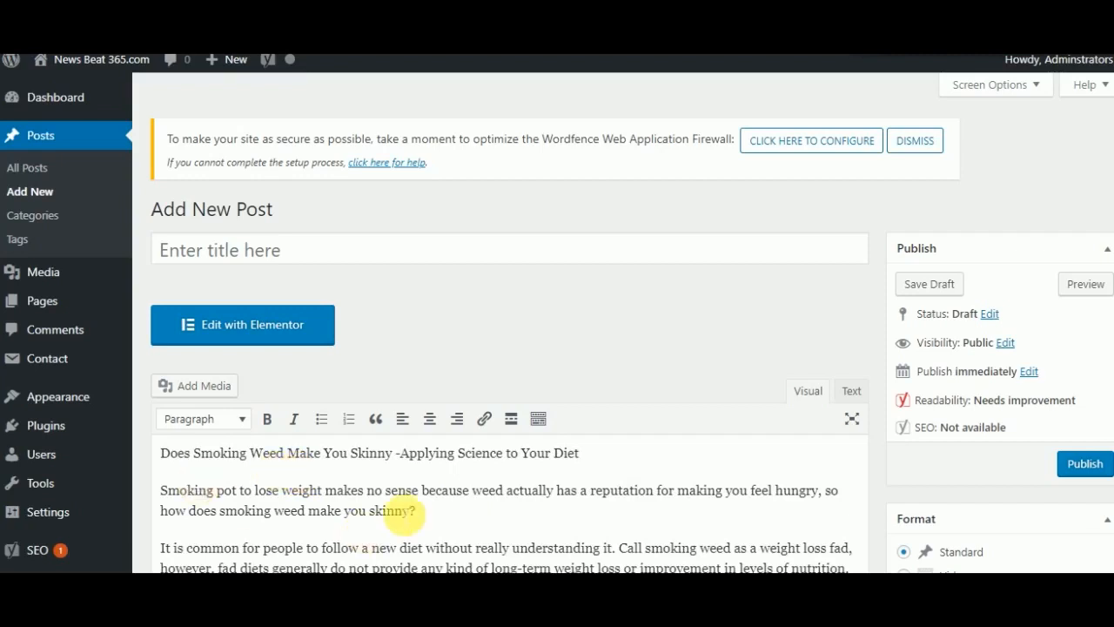
- Copy the article's first line, "Does Smoking Weed Make You Skinny -Applying Science to Your Diet", into the post title
drag(162, 455, 393, 454)
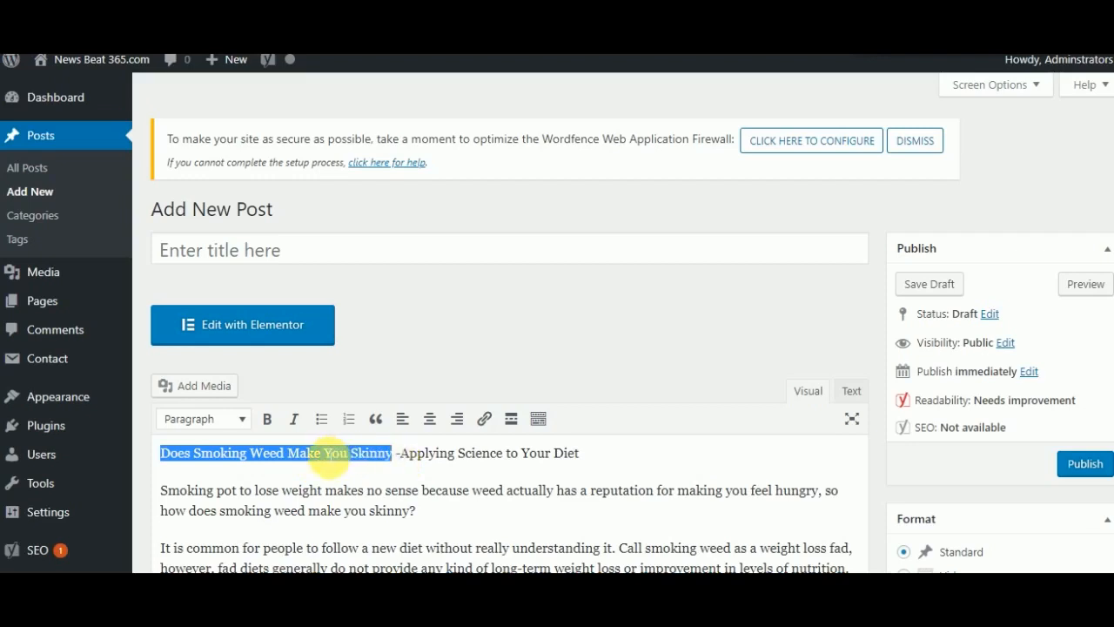
right_click(323, 458)
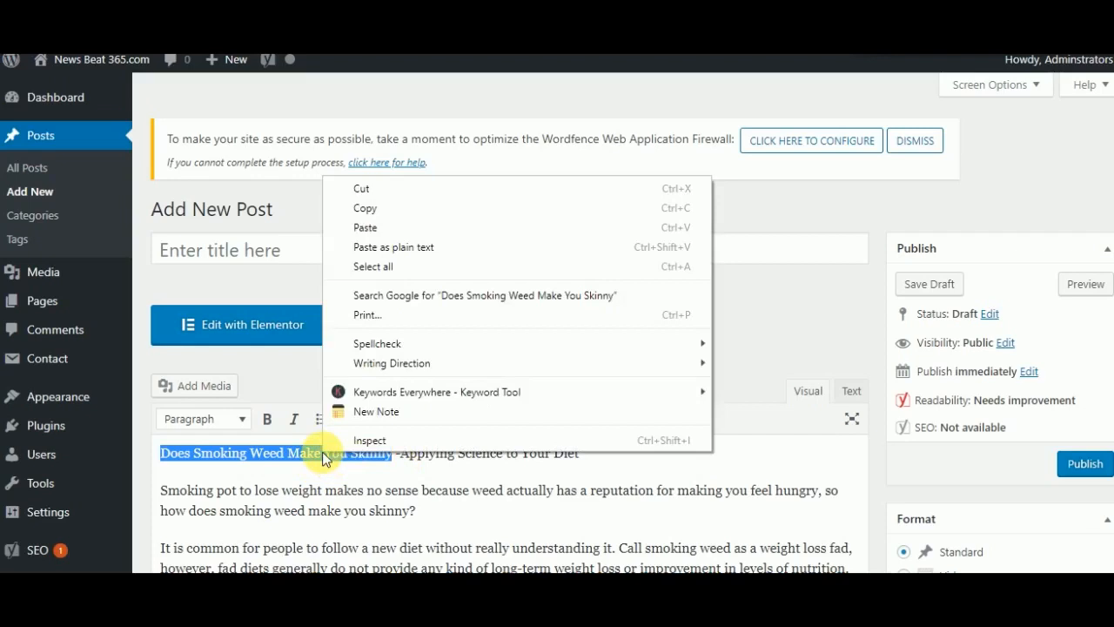
click(377, 489)
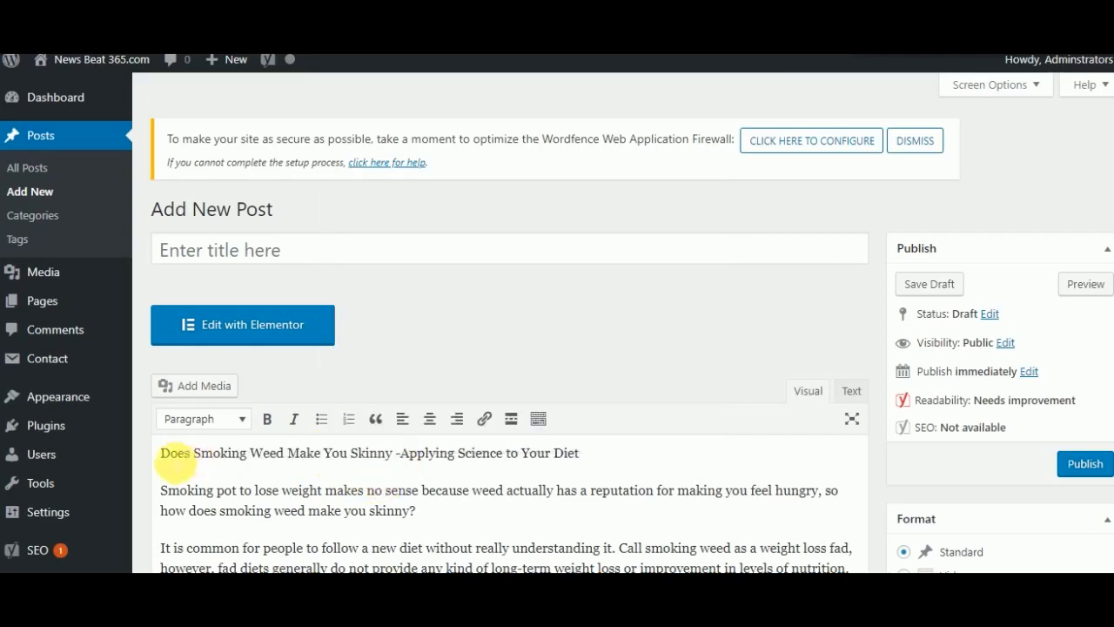
drag(162, 455, 593, 461)
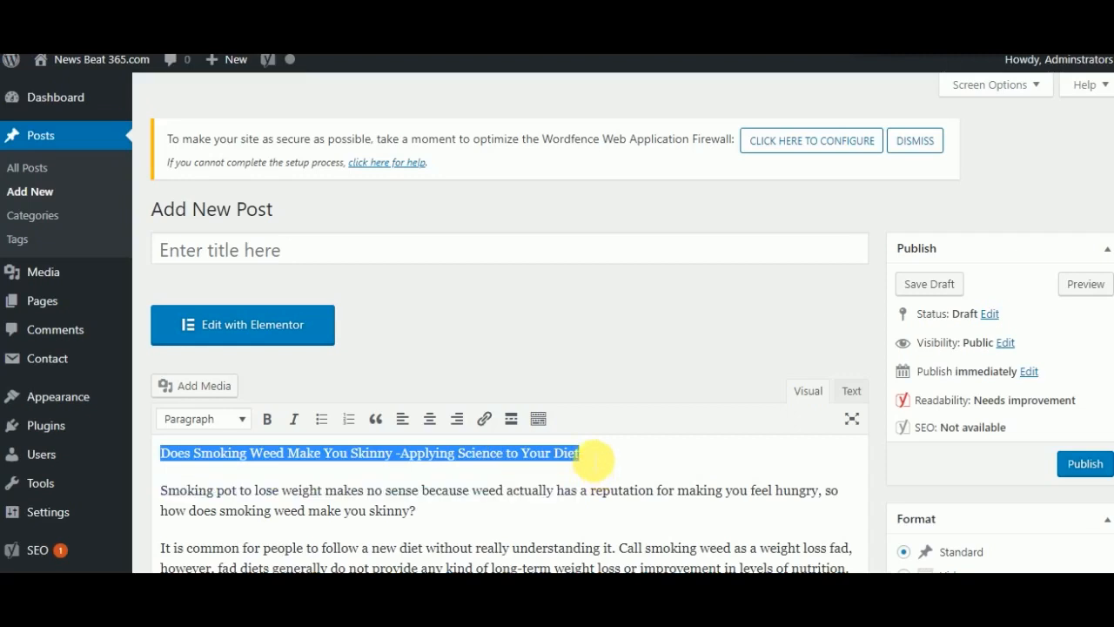
right_click(533, 454)
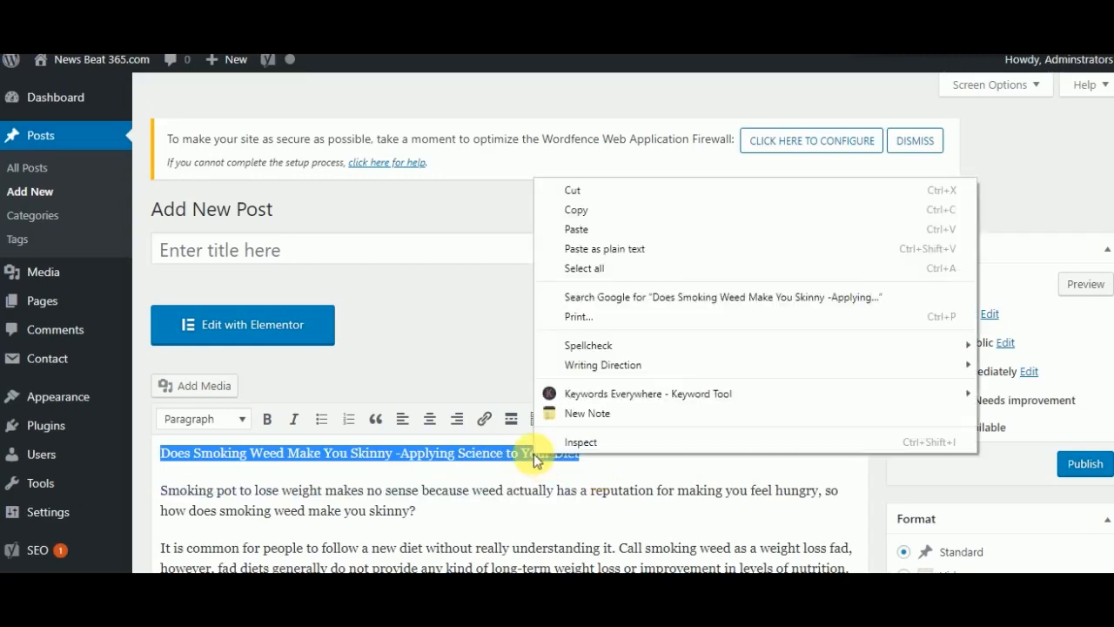
click(574, 212)
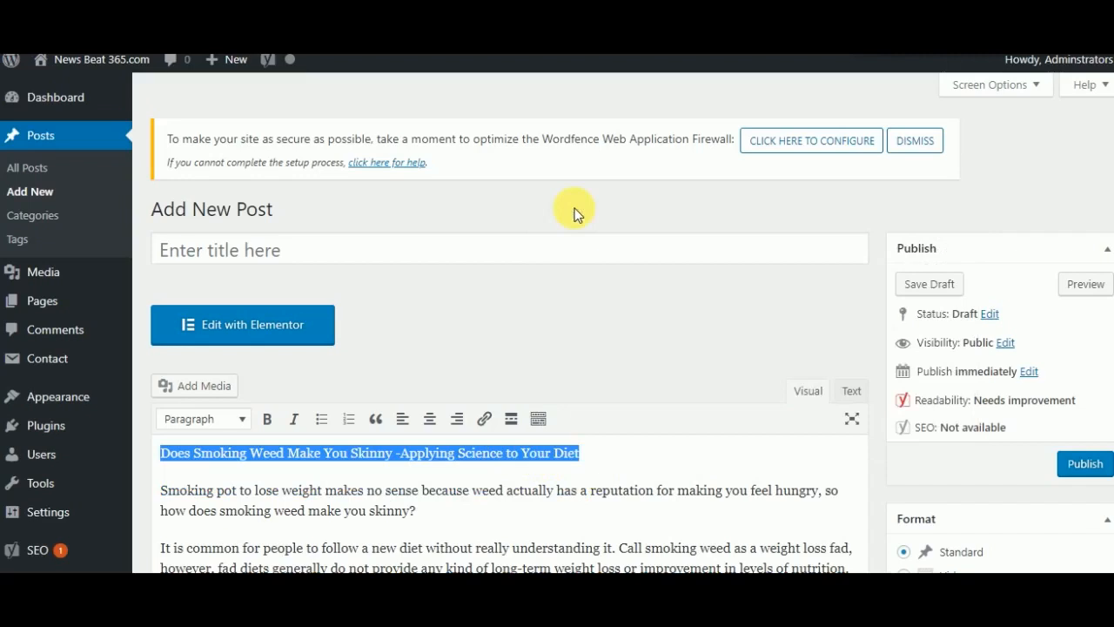
click(408, 259)
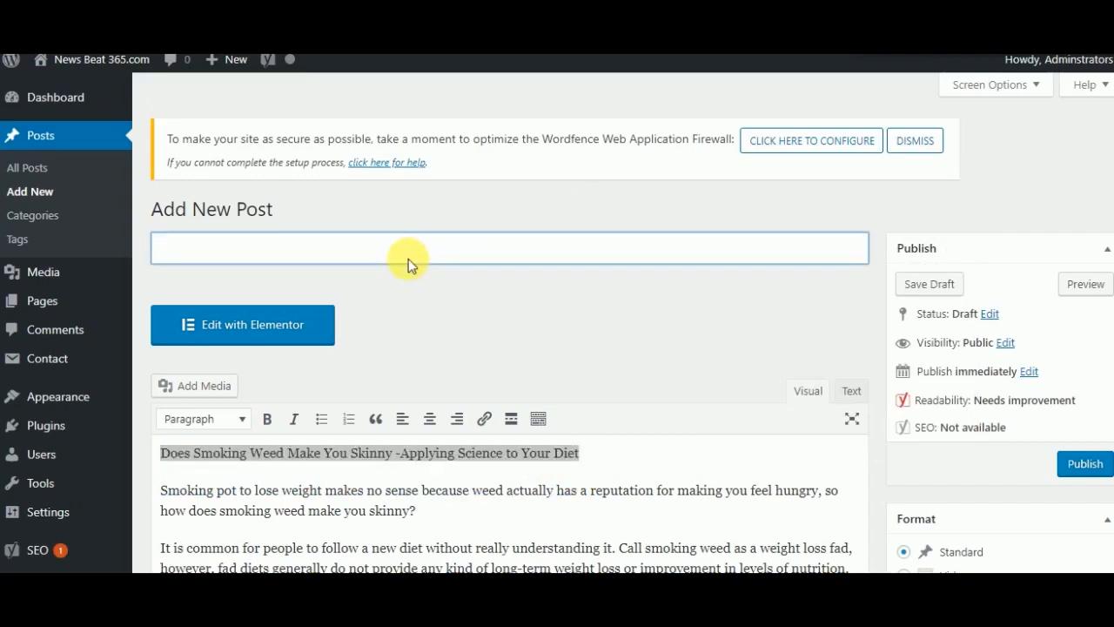
key(ctrl+v)
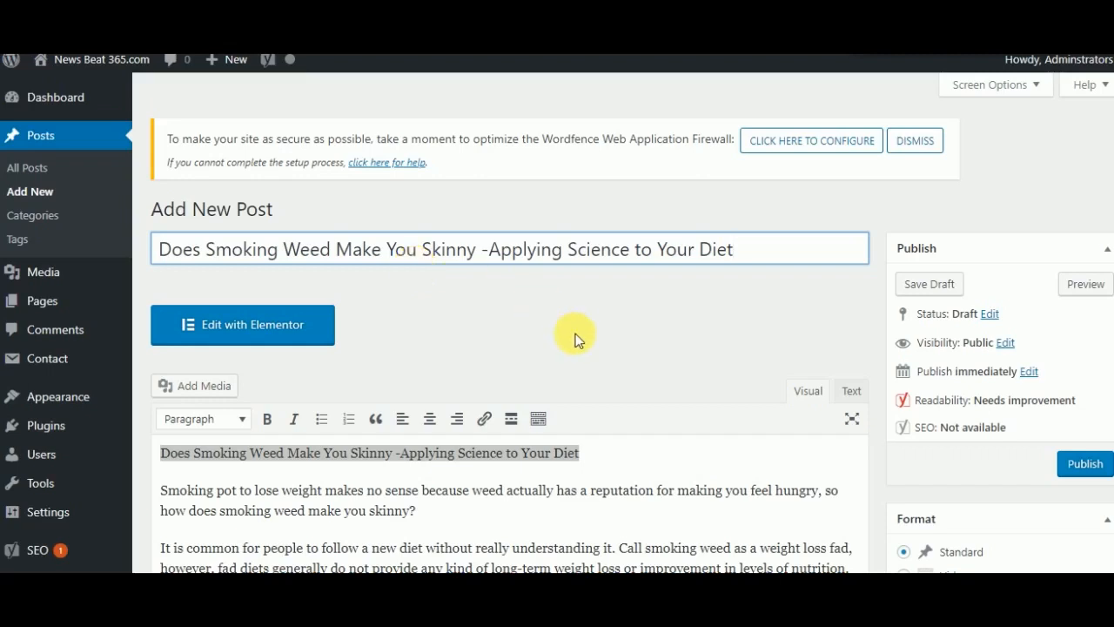
- Format the opening title line in the post body as Heading 1
click(593, 461)
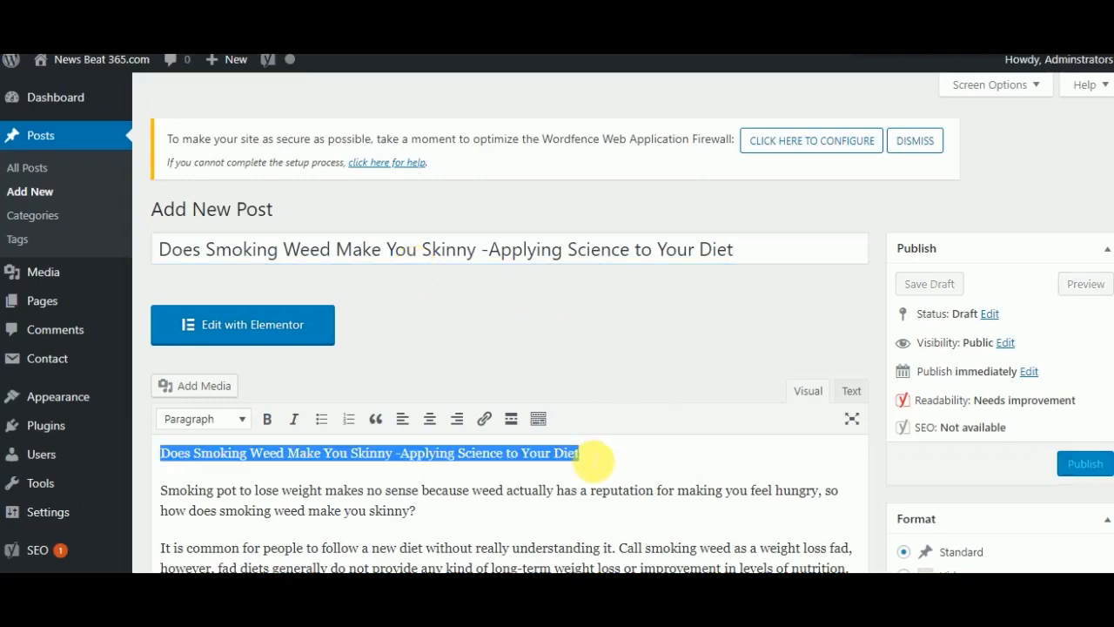
click(592, 459)
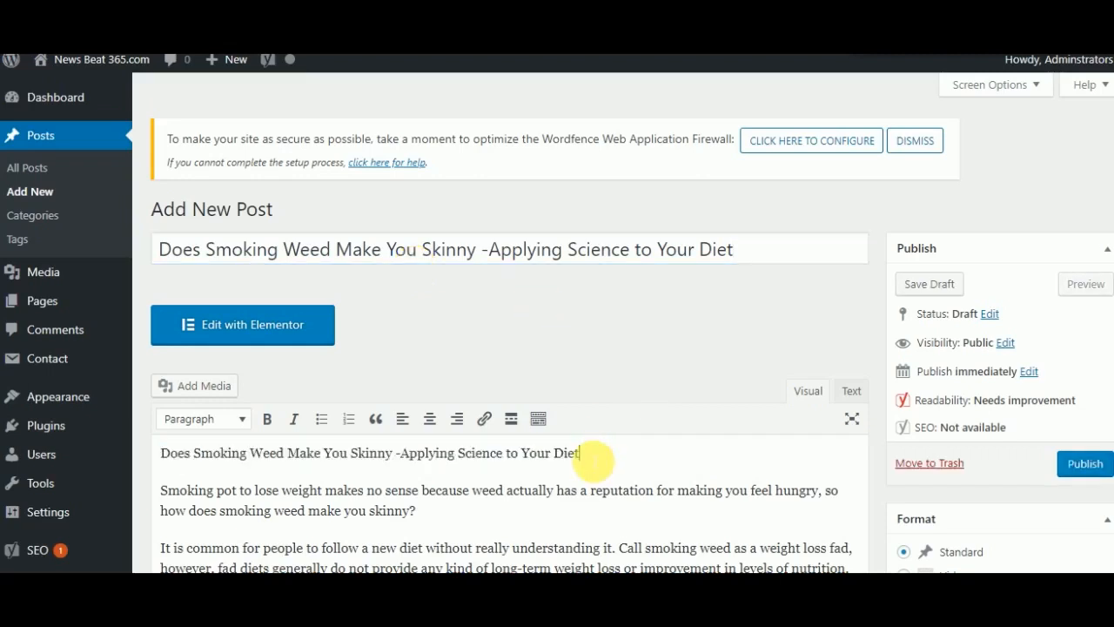
click(244, 419)
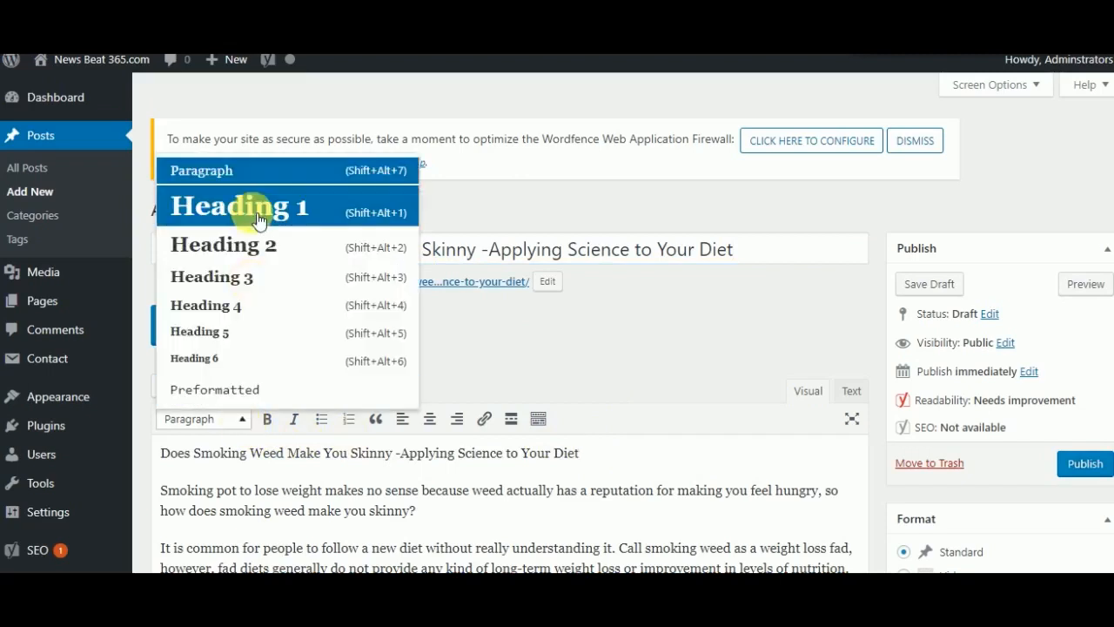
click(259, 214)
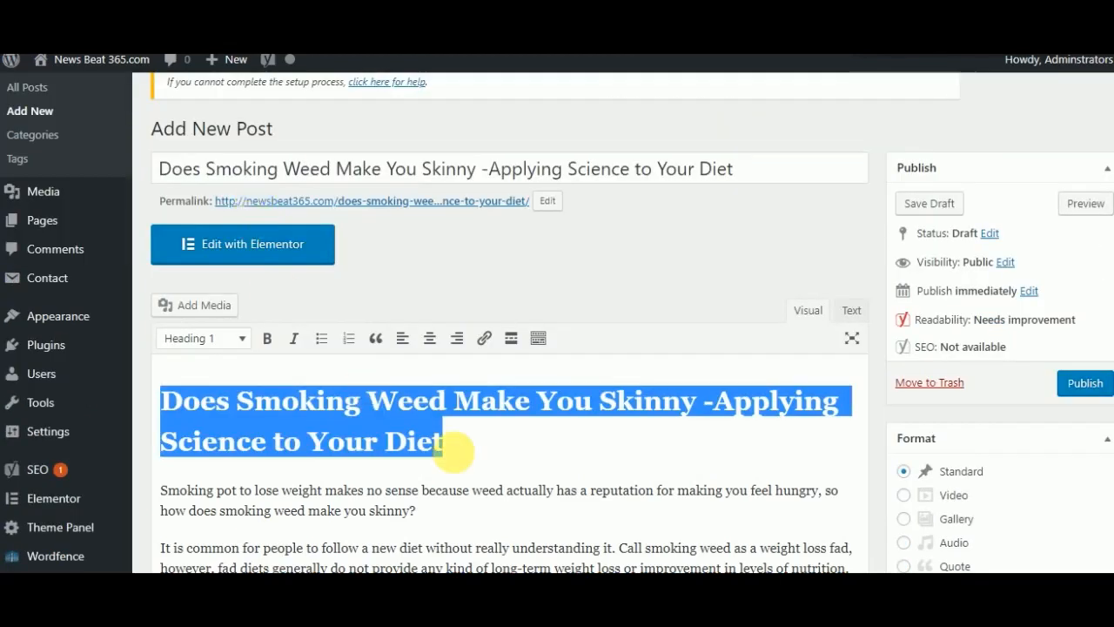
click(511, 453)
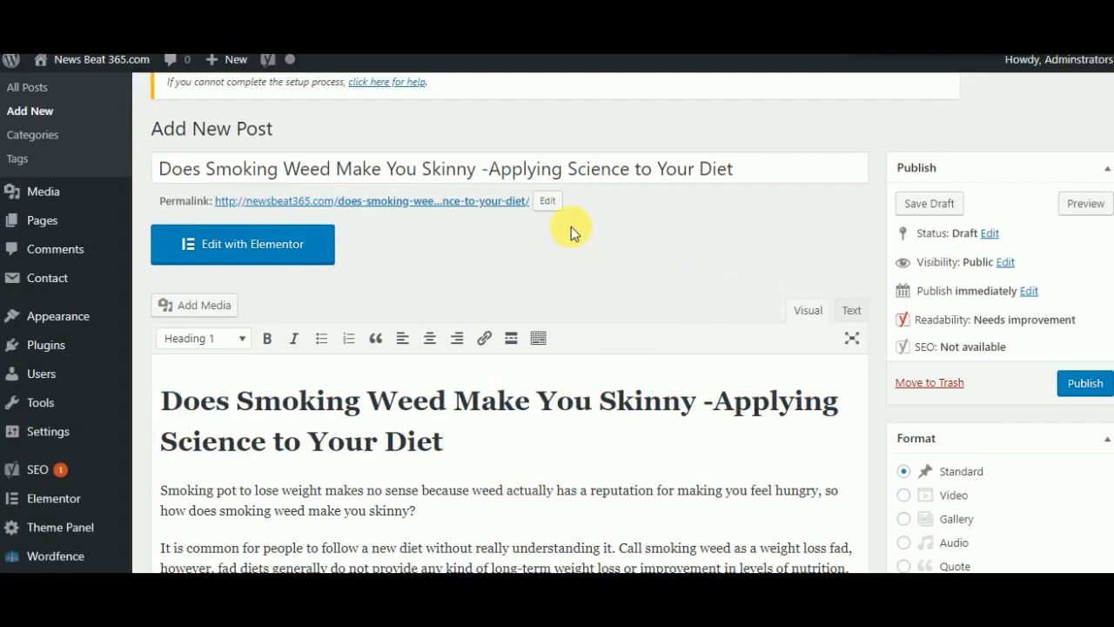
- Shorten the permalink slug to does-smoking-weed-make-you-skinny and save the post as a draft
click(548, 202)
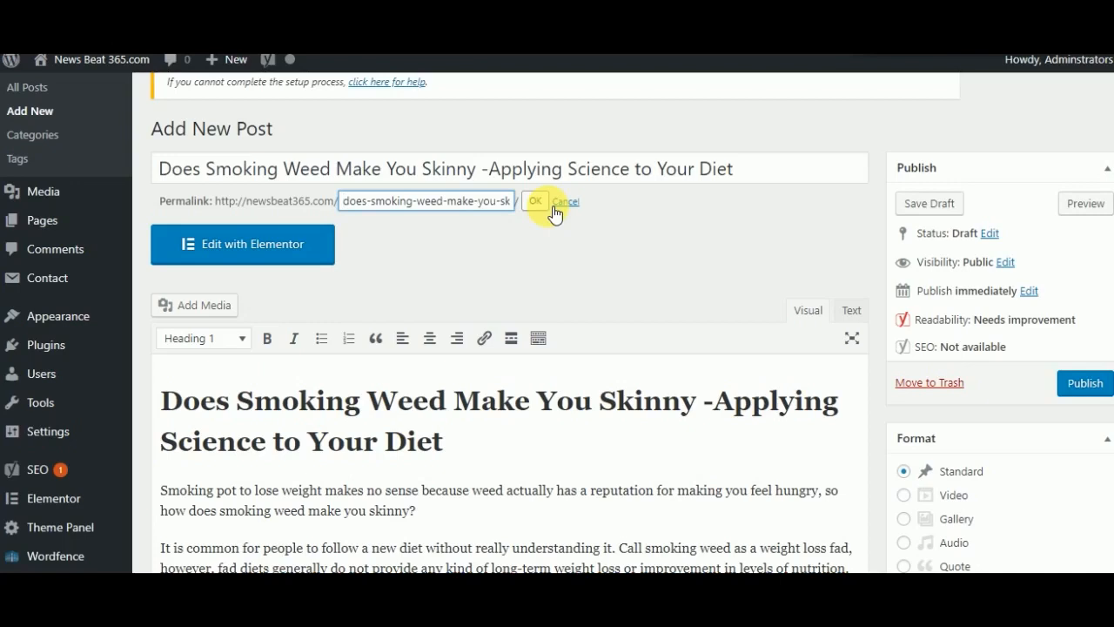
key(Right)
key(Right)
key(Right)
key(Right)
key(Right)
key(Right)
key(Right)
key(Right)
key(Right)
key(Right)
key(Right)
key(Right)
key(Right)
key(Right)
key(Right)
key(Right)
key(Right)
key(Right)
key(Right)
key(Right)
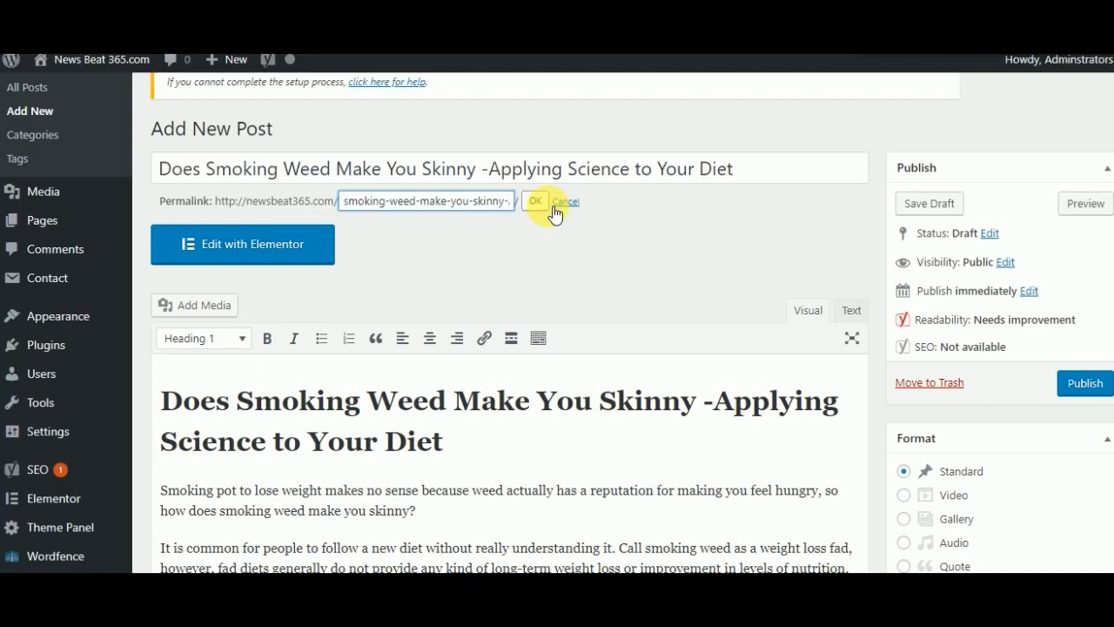
key(Left)
key(Delete)
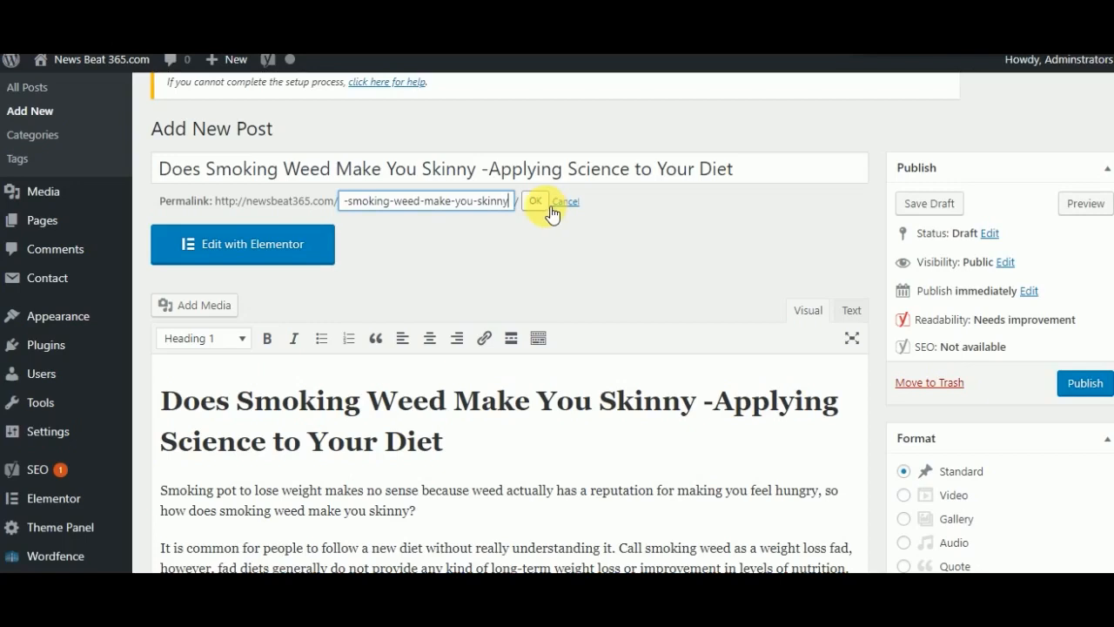
click(539, 206)
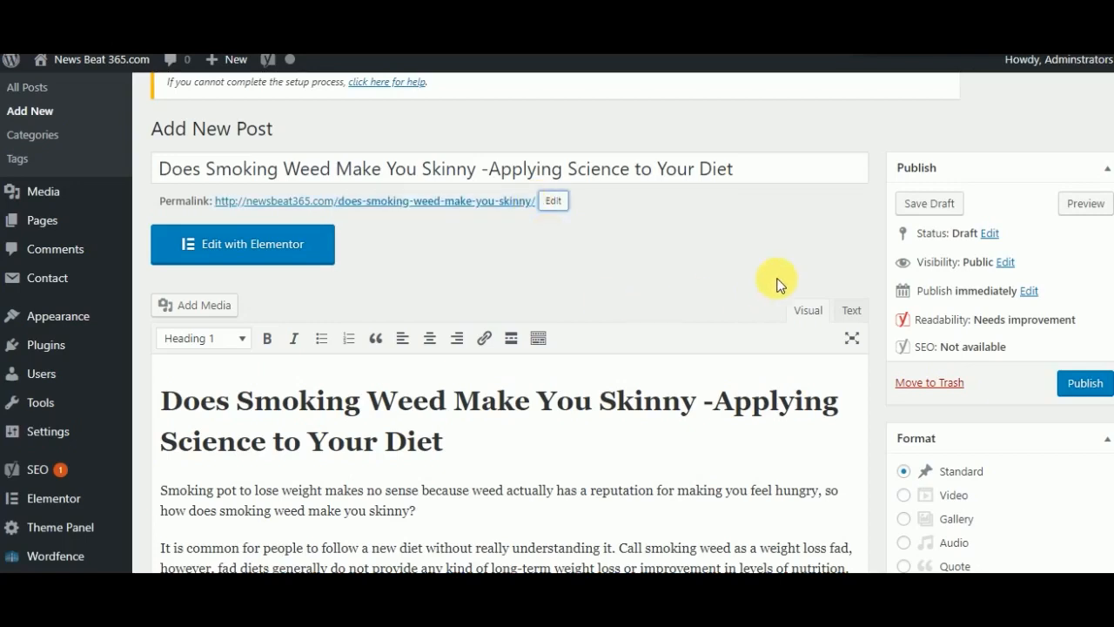
click(923, 207)
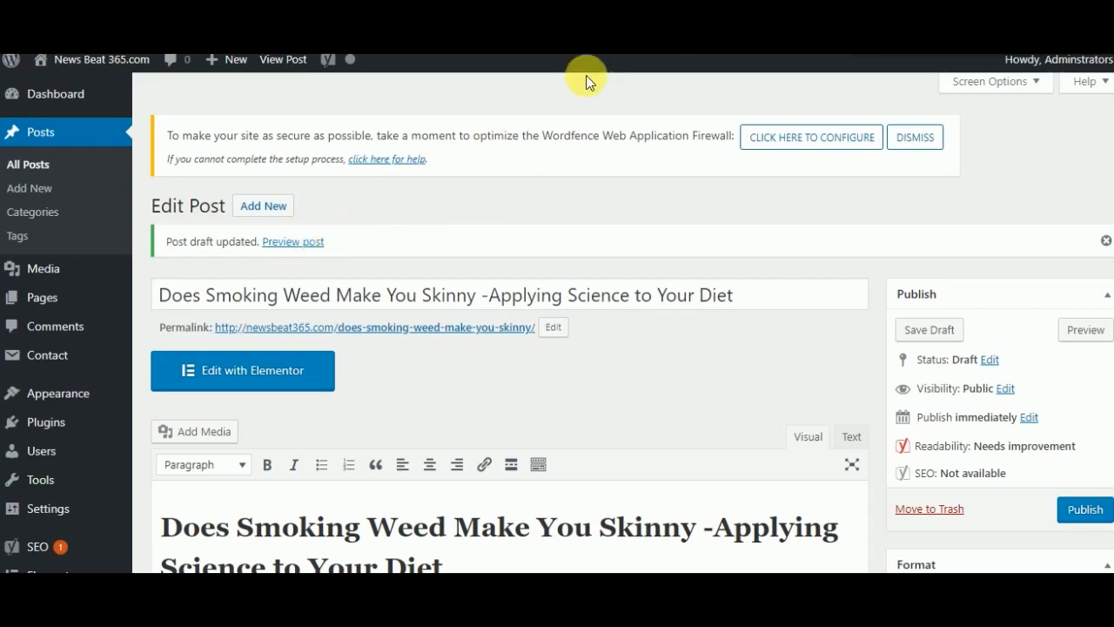
- Preview the draft post, examine its headings and body text down to the comment form, and return to the editor
click(281, 244)
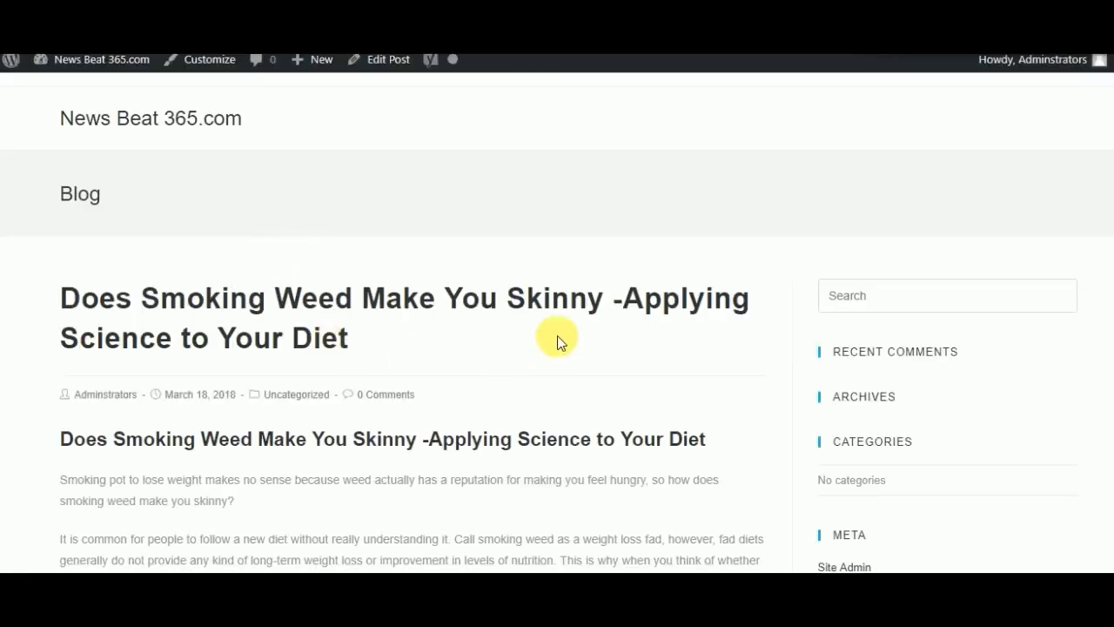
scroll(557, 342, down, 5)
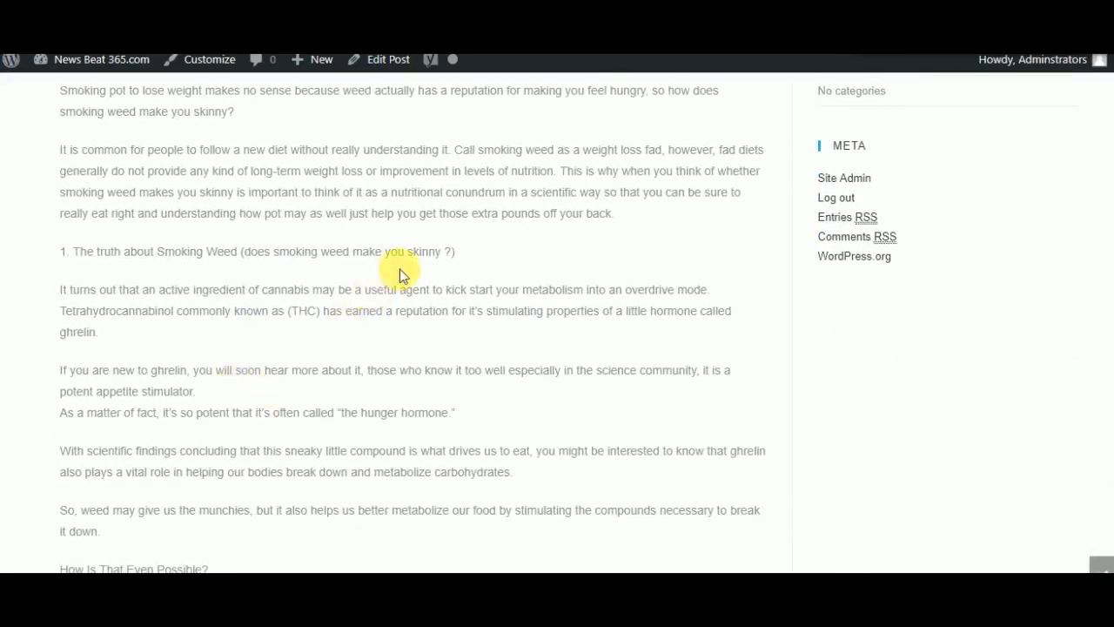
scroll(399, 269, up, 3)
scroll(557, 322, up, 2)
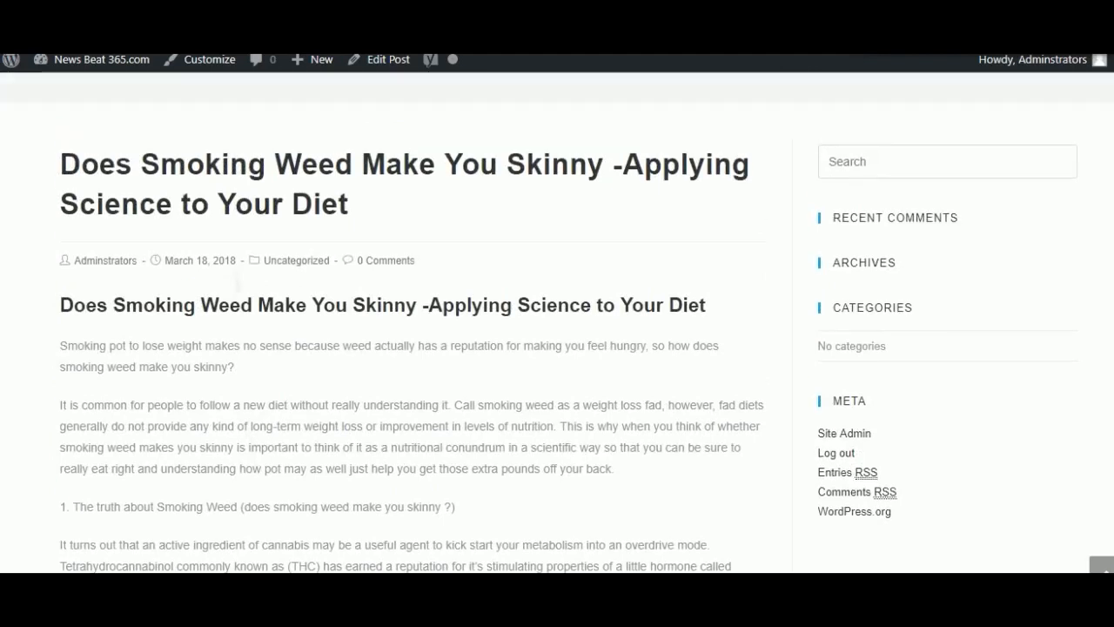
scroll(557, 322, down, 1)
scroll(565, 253, down, 1)
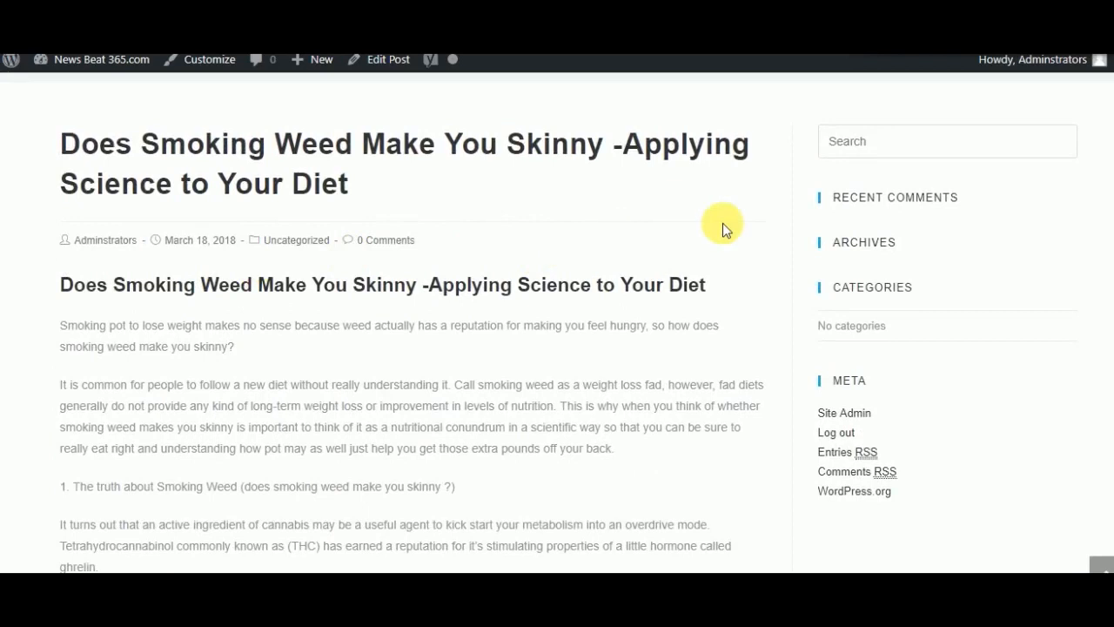
scroll(688, 219, down, 8)
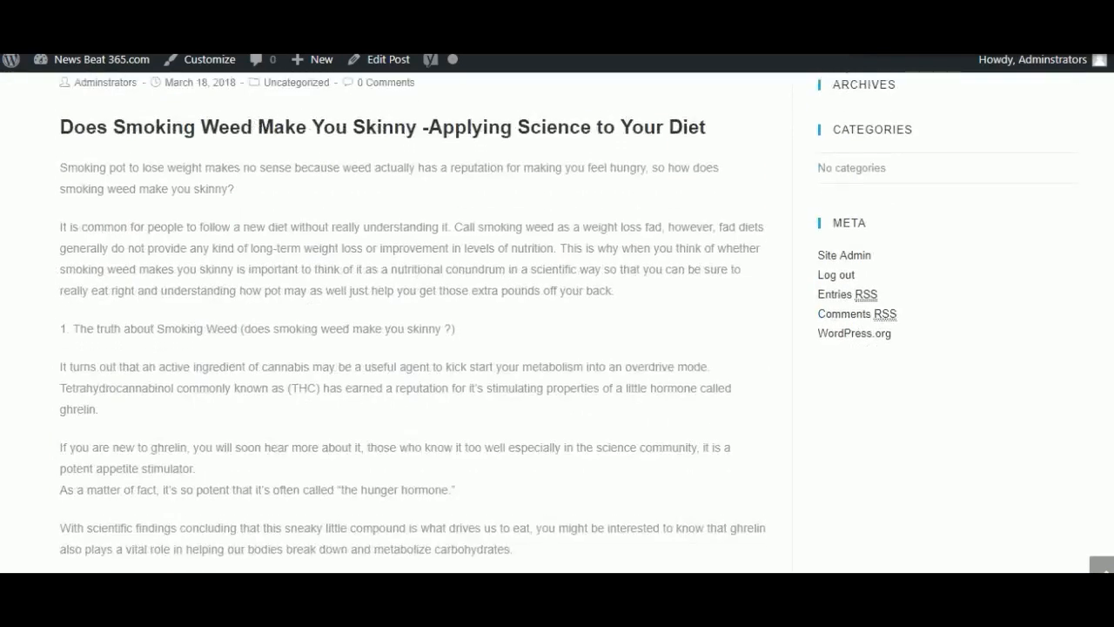
scroll(413, 322, down, 10)
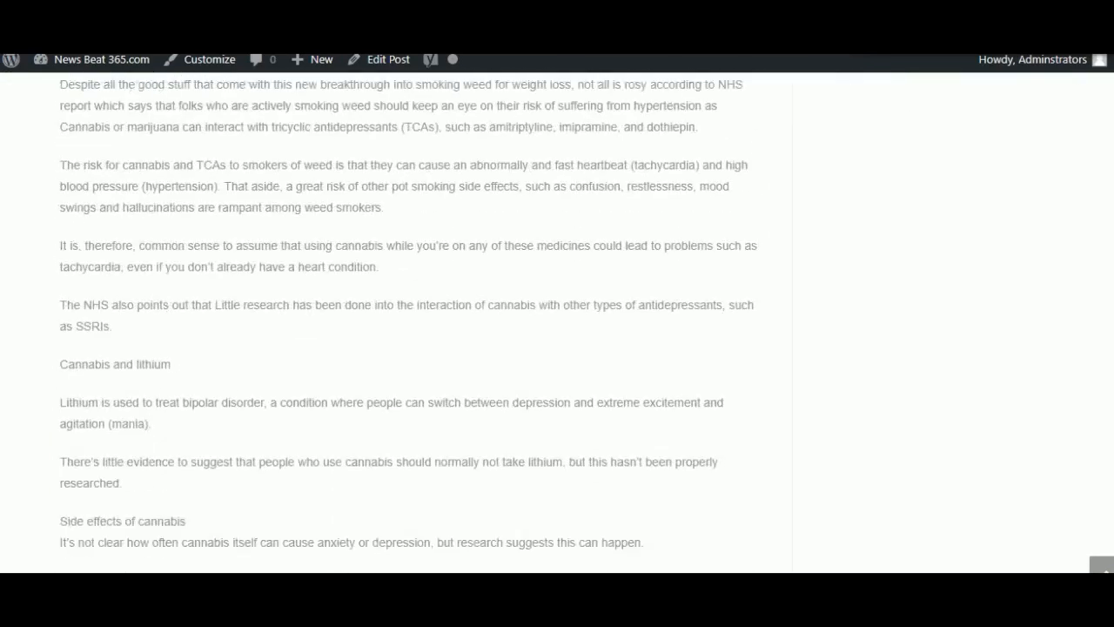
scroll(411, 322, down, 10)
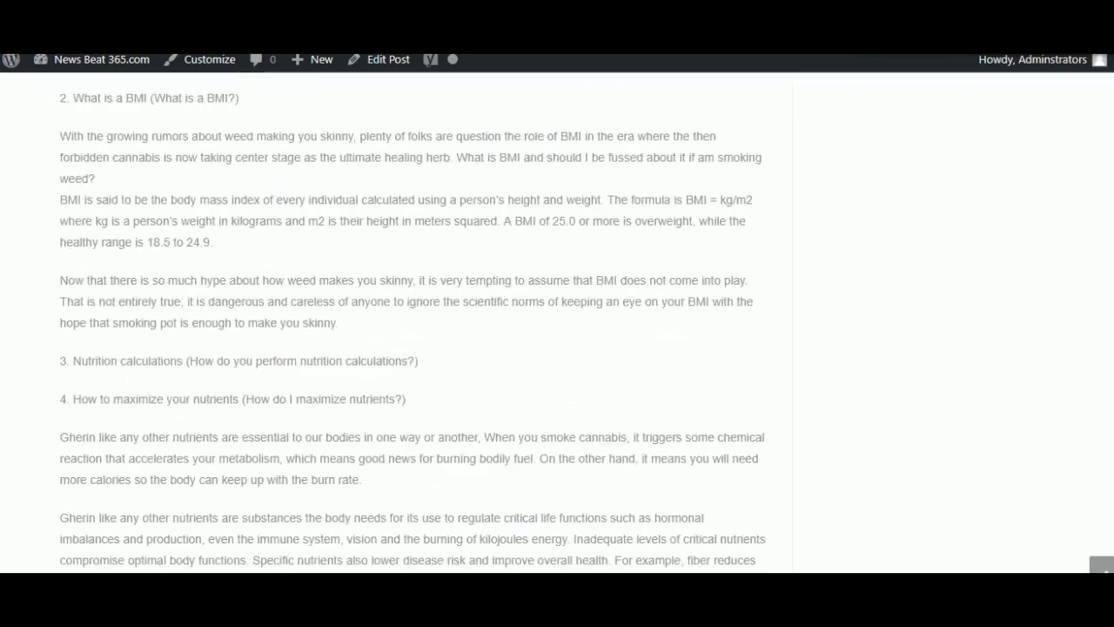
scroll(412, 322, down, 3)
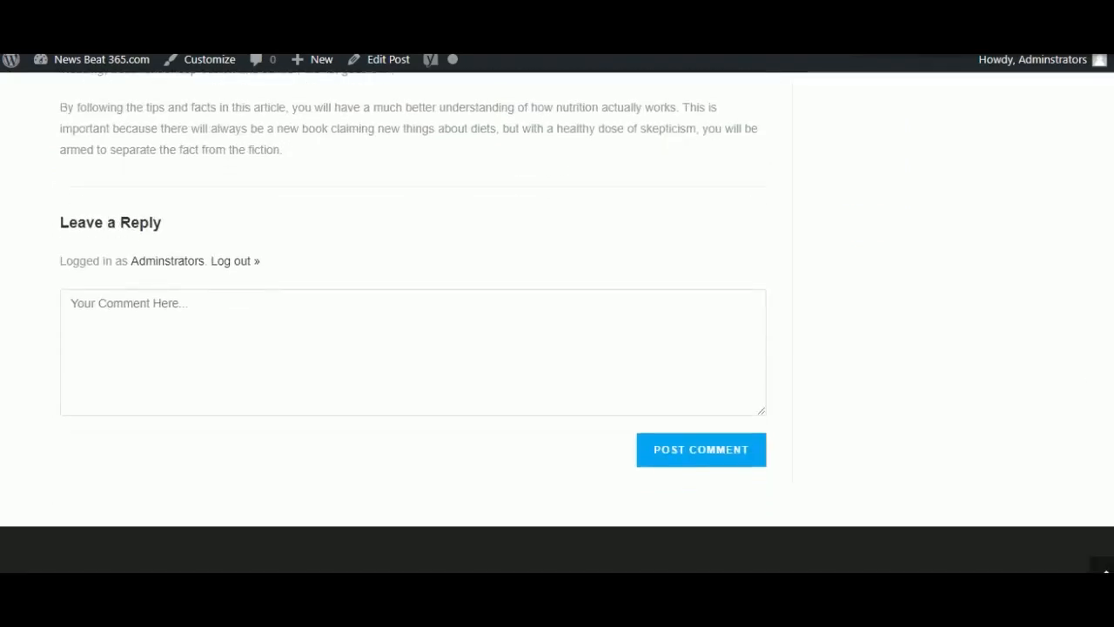
scroll(413, 323, up, 7)
scroll(252, 353, up, 7)
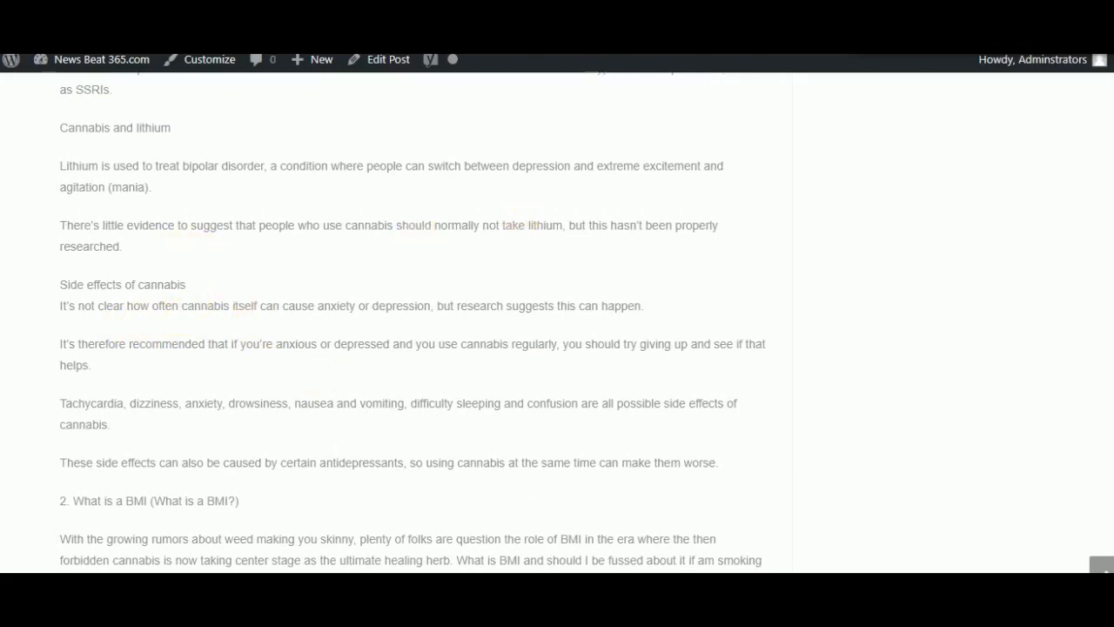
click(453, 16)
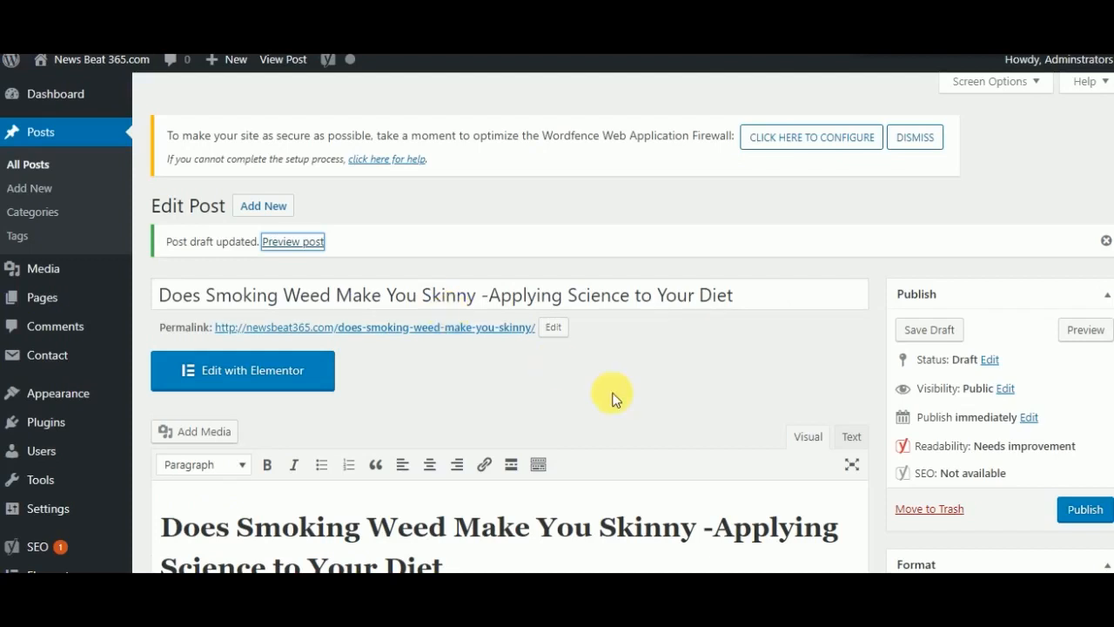
- Format the line "1. The truth about Smoking Weed (does smoking weed make you skinny ?)" as Heading 2
scroll(961, 485, down, 5)
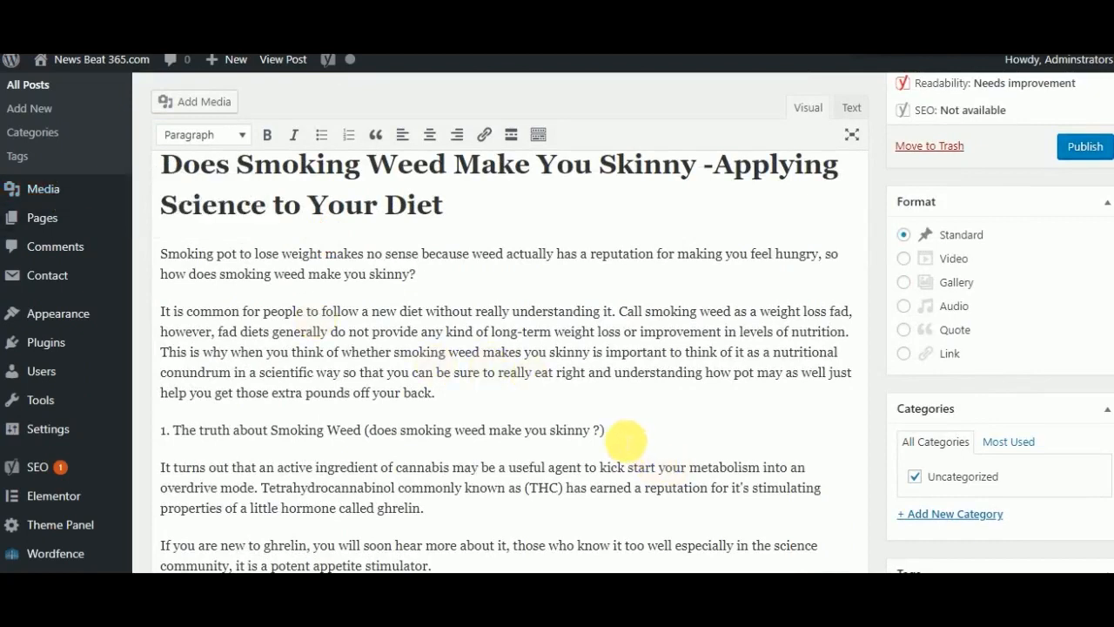
click(619, 437)
click(244, 136)
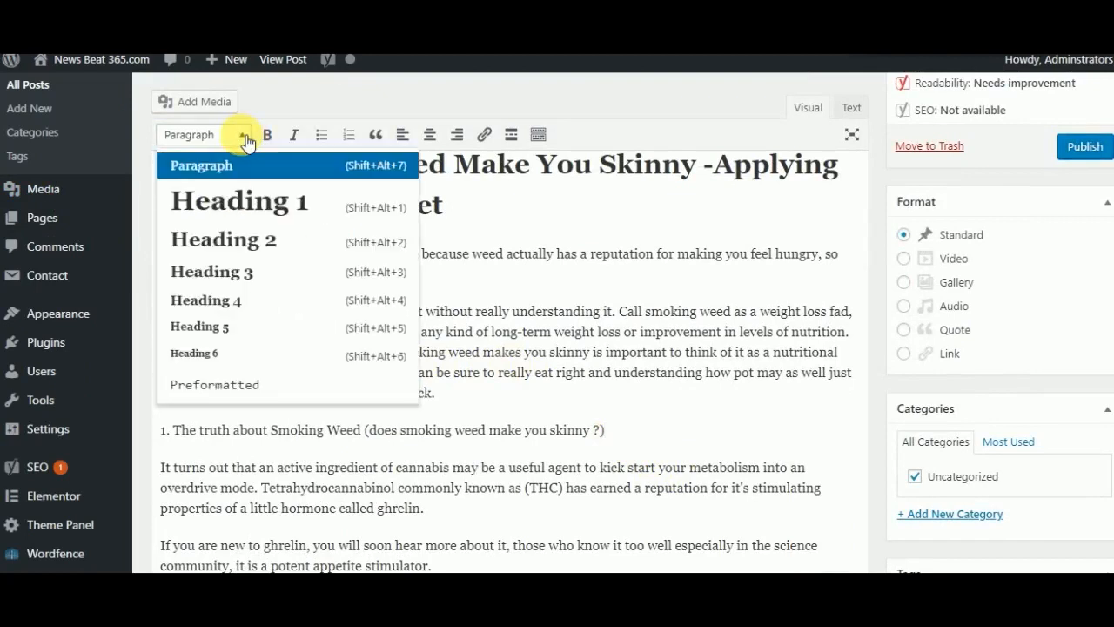
click(252, 243)
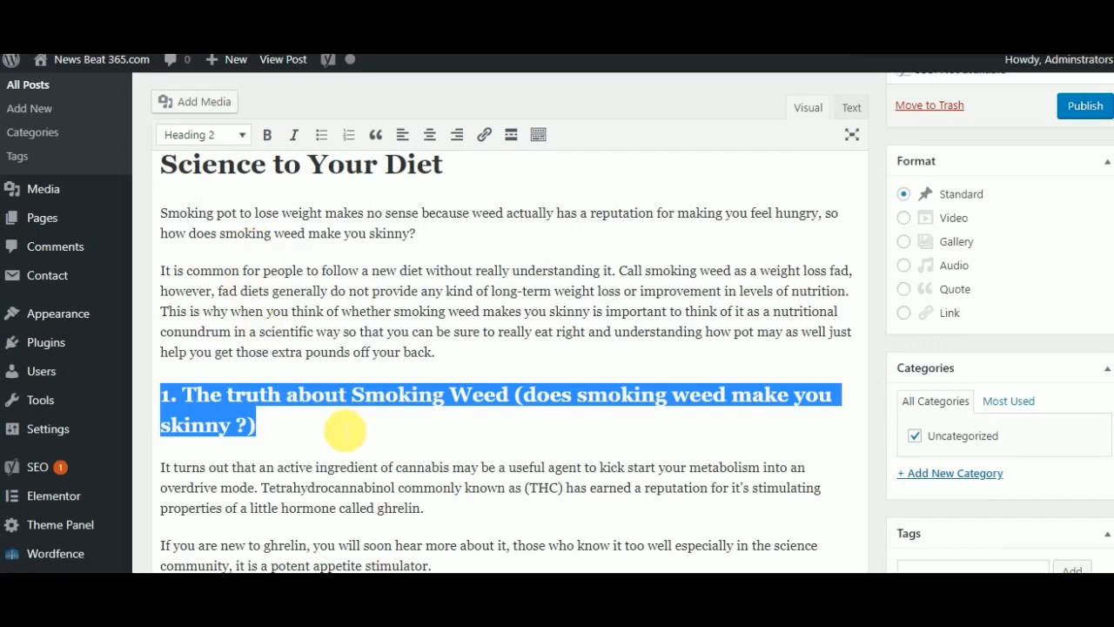
- Format the line "How Is That Even Possible?" in the post body as Heading 2
scroll(344, 430, down, 3)
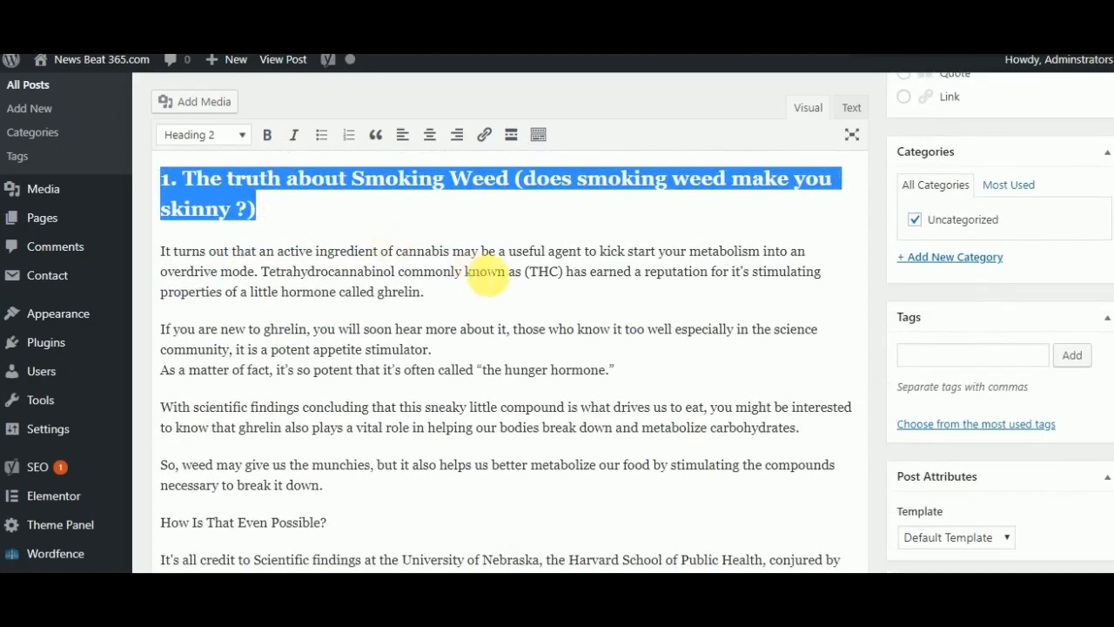
scroll(487, 271, down, 3)
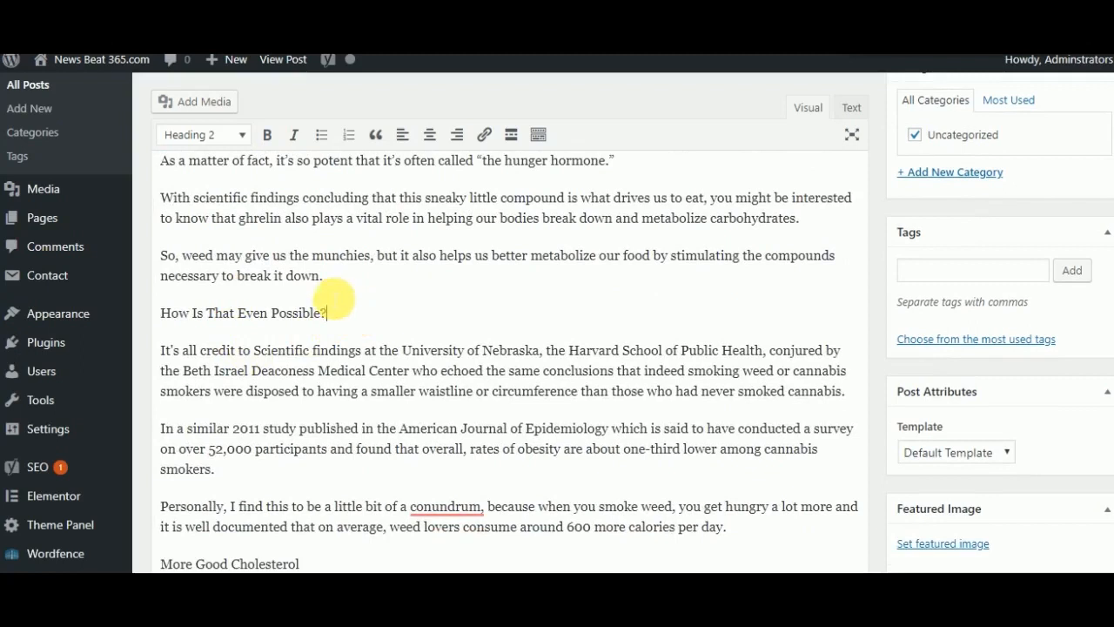
click(242, 134)
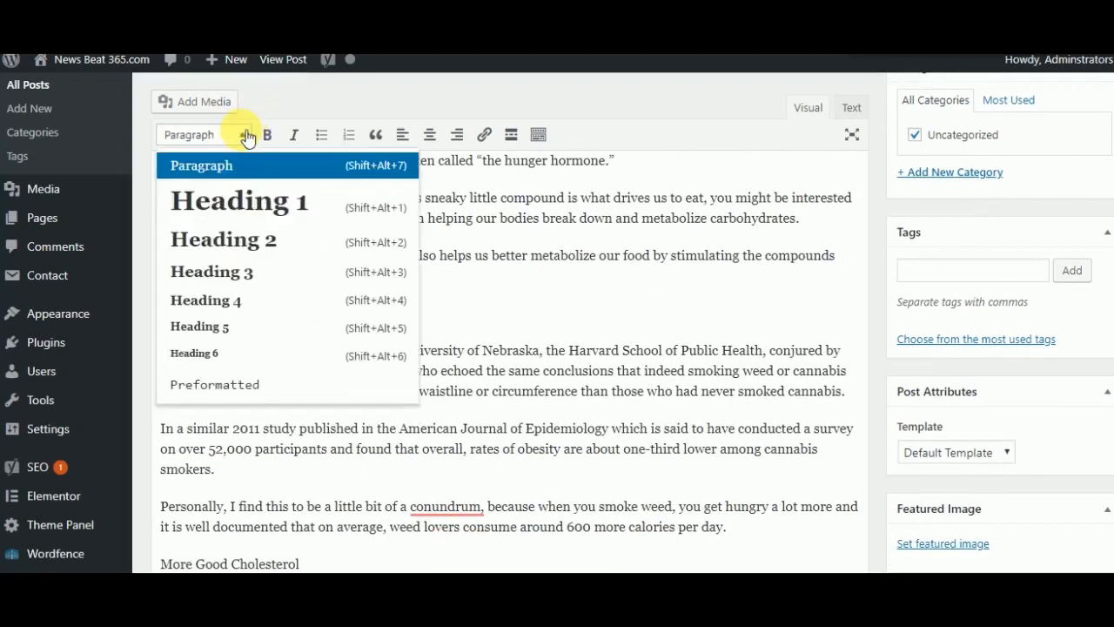
click(243, 250)
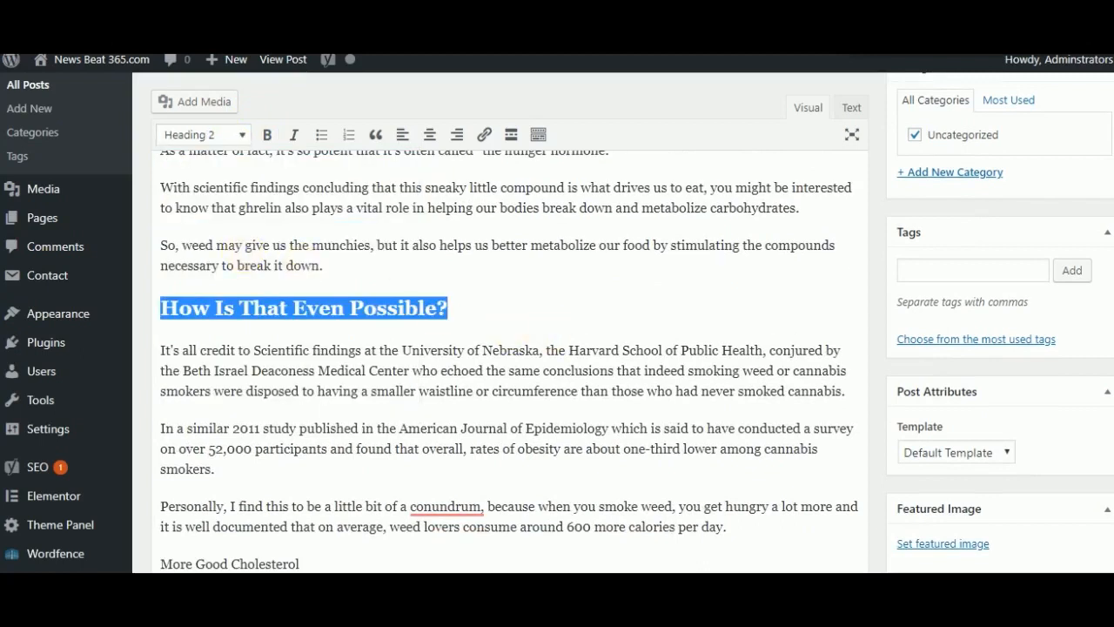
- Format the line "More Good Cholesterol" in the post body as Heading 2
scroll(212, 321, down, 5)
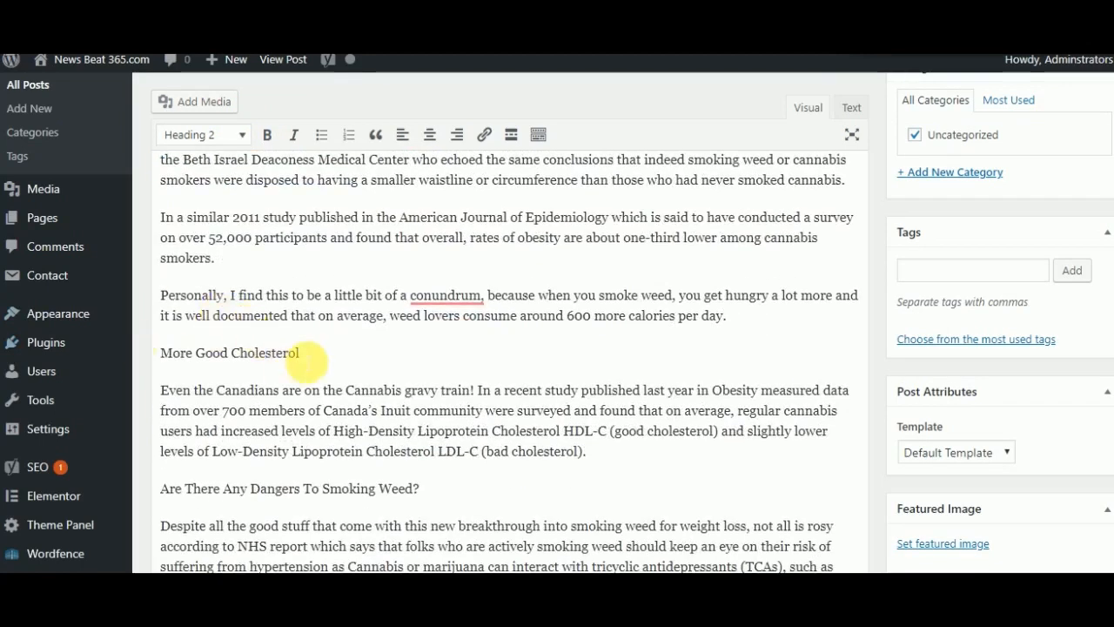
click(305, 357)
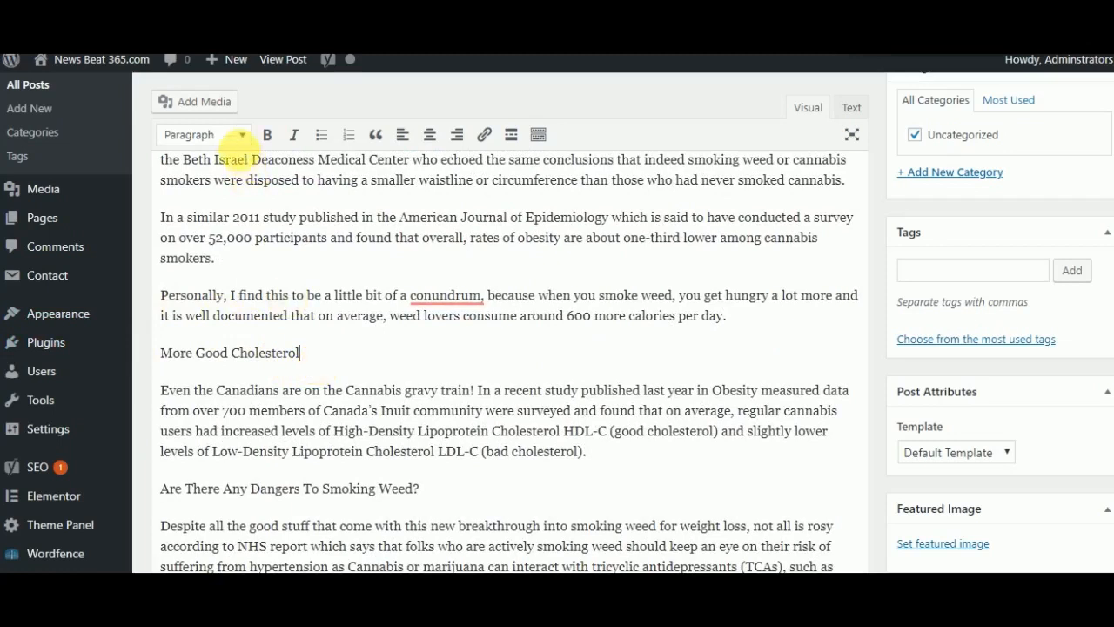
click(231, 135)
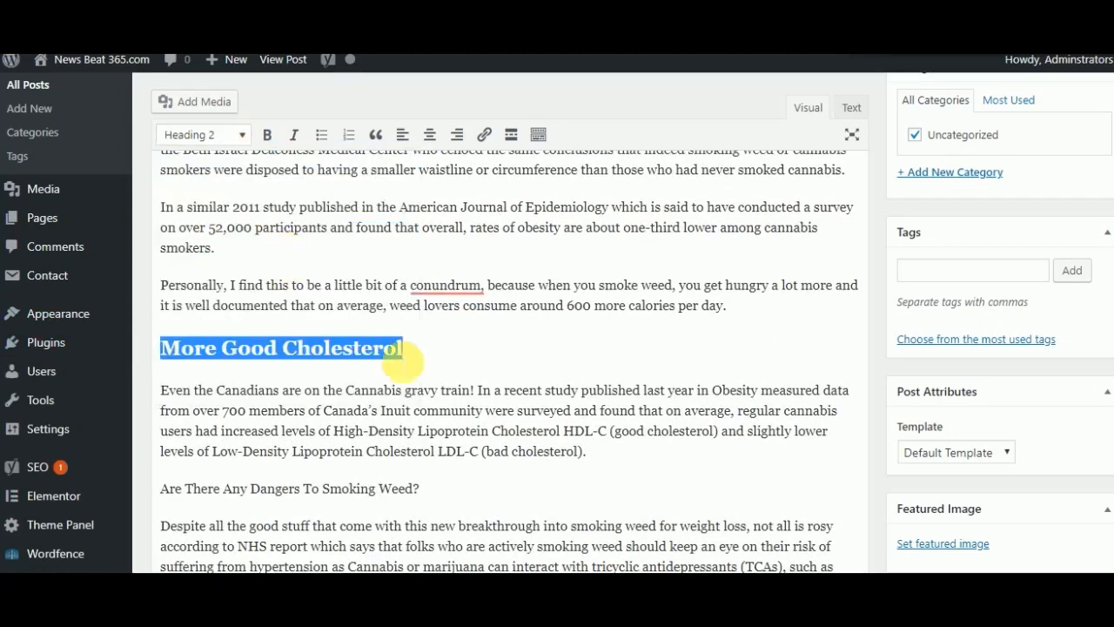
- Format the line "Are There Any Dangers To Smoking Weed?" in the post body as Heading 2
click(432, 498)
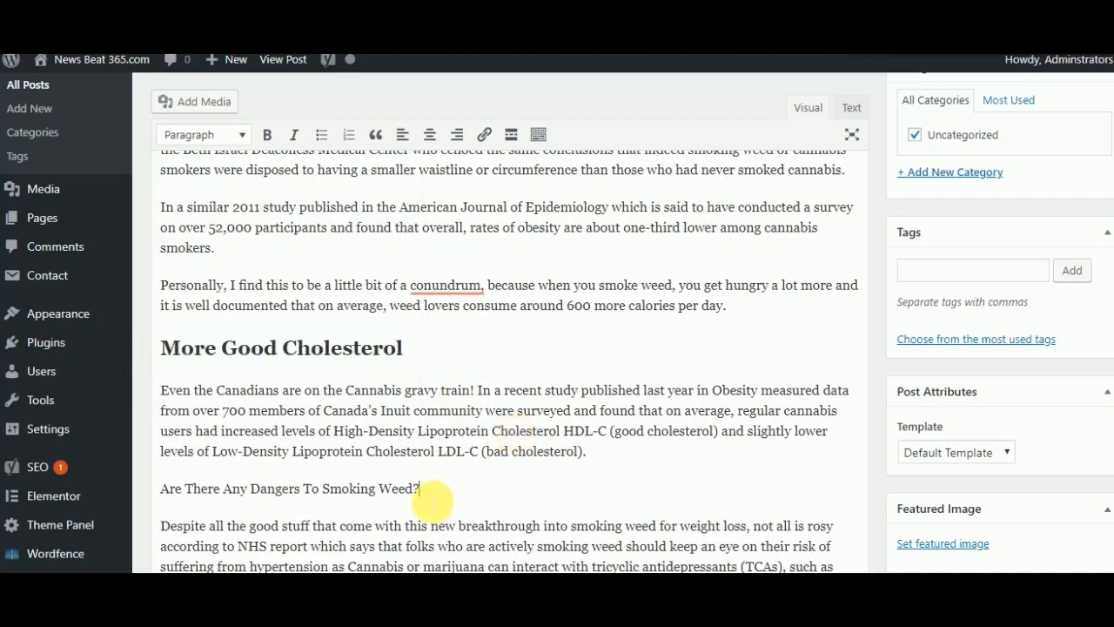
click(249, 139)
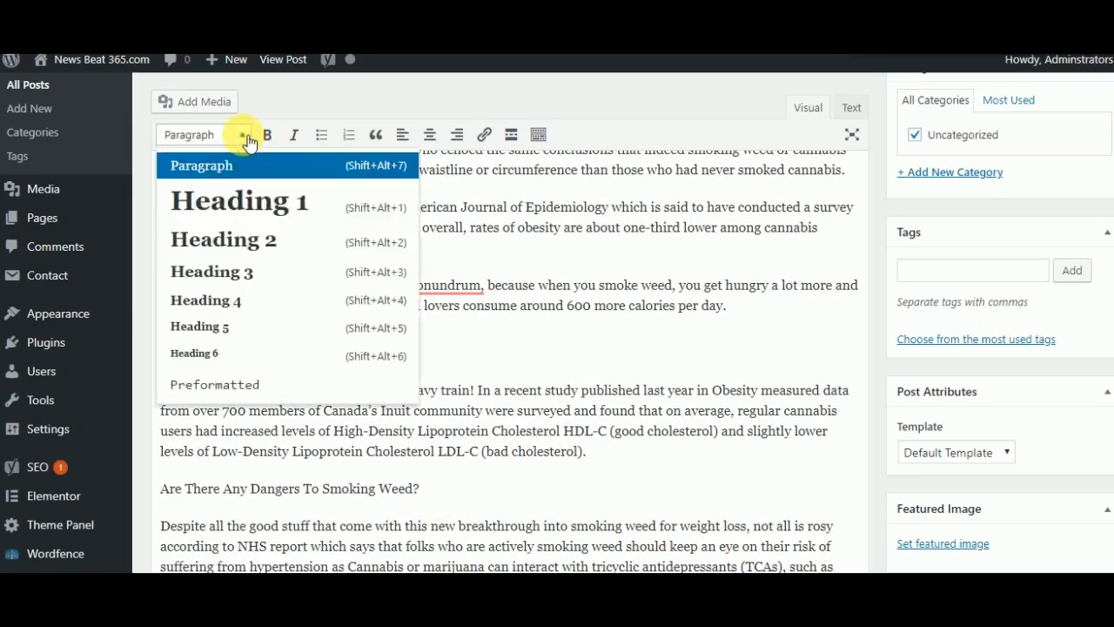
click(294, 240)
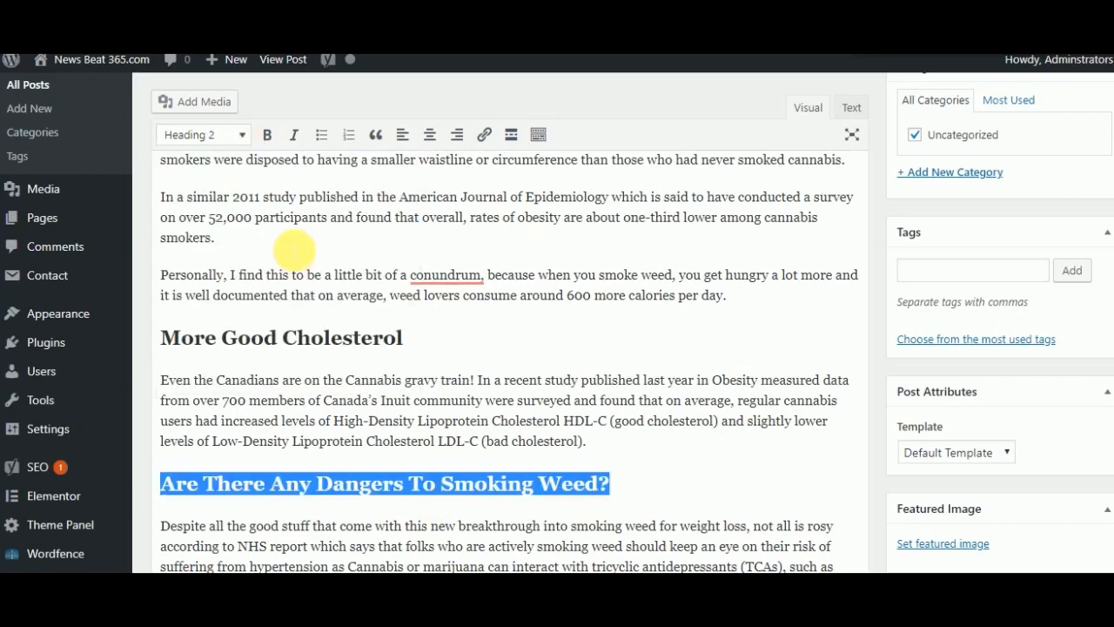